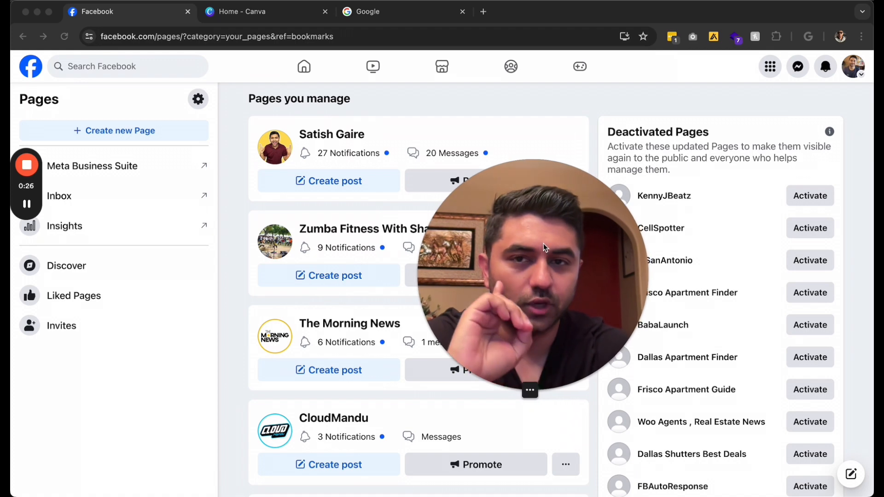
Scroll the Facebook Pages overview to see the managed and deactivated Pages
drag(537, 230, 557, 180)
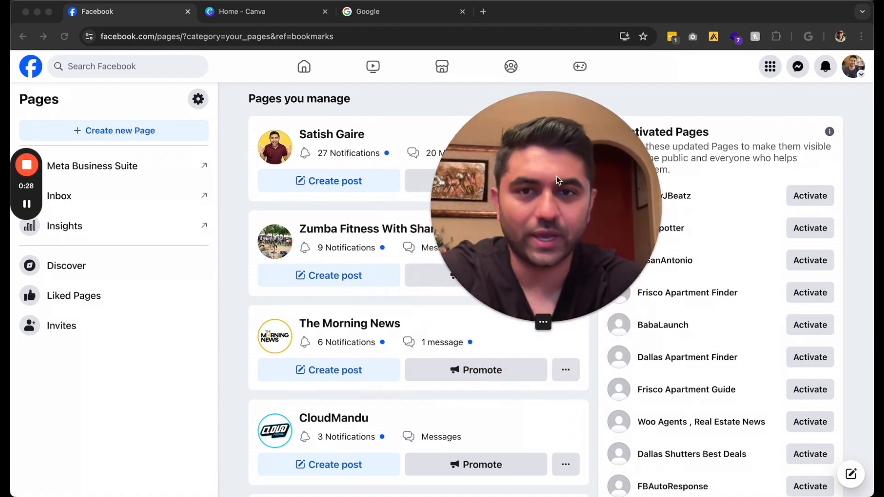
Search Google for 'create facebook page' and open Facebook's Create a Page form
click(368, 18)
text(create)
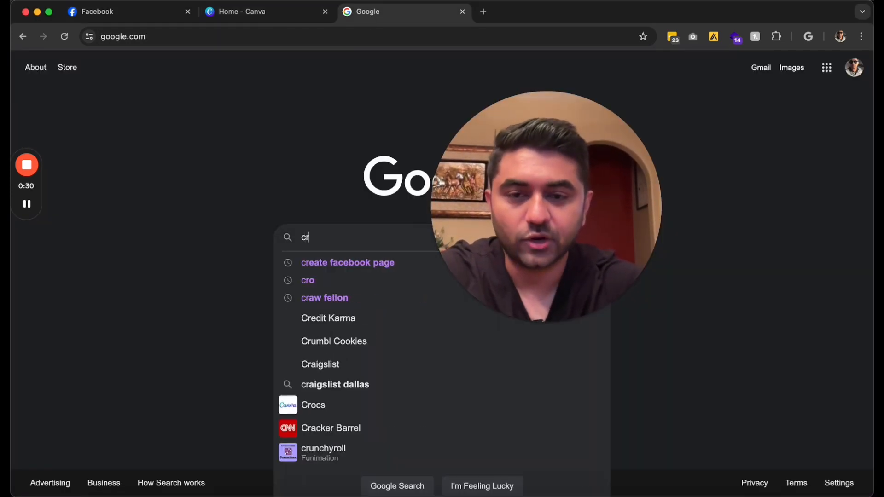
click(335, 261)
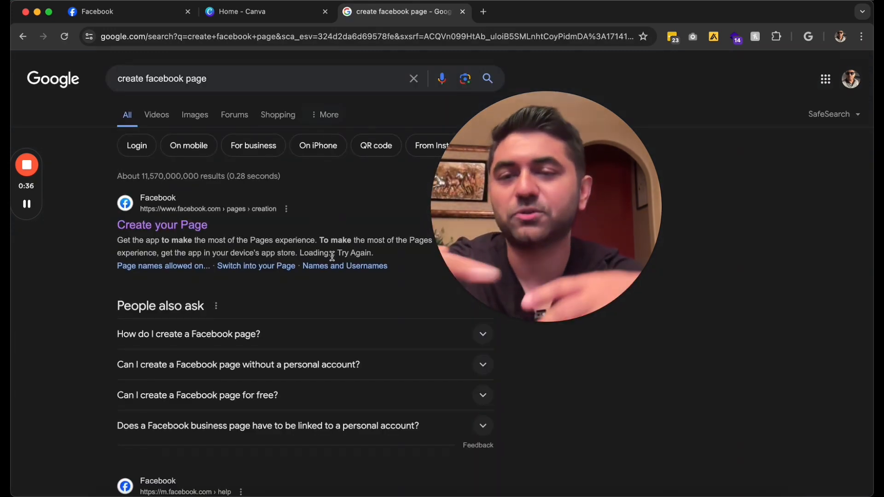
click(179, 227)
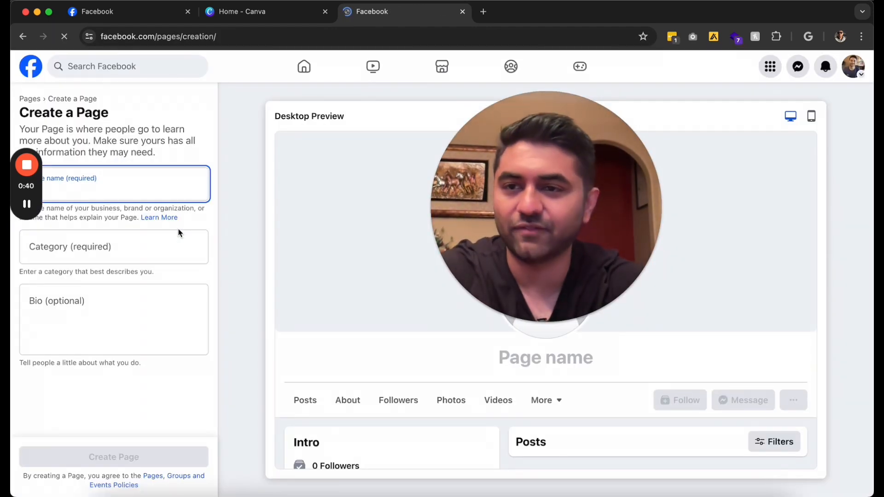
click(38, 191)
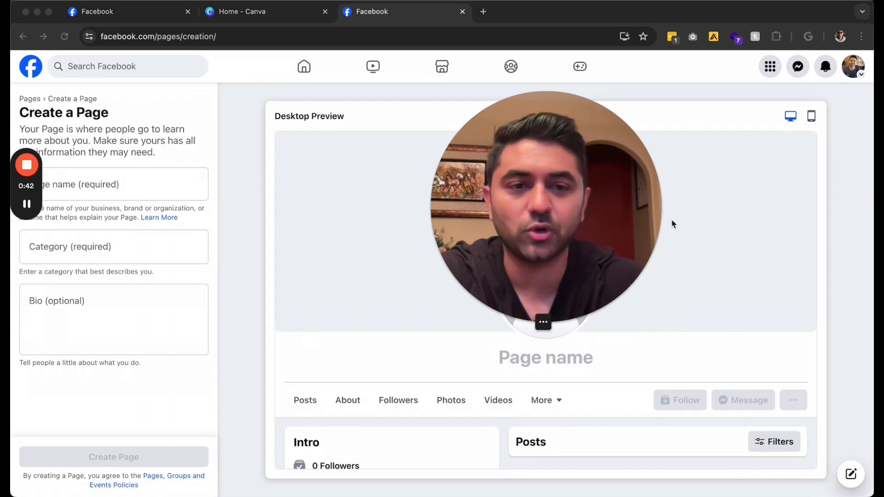
drag(20, 189, 813, 162)
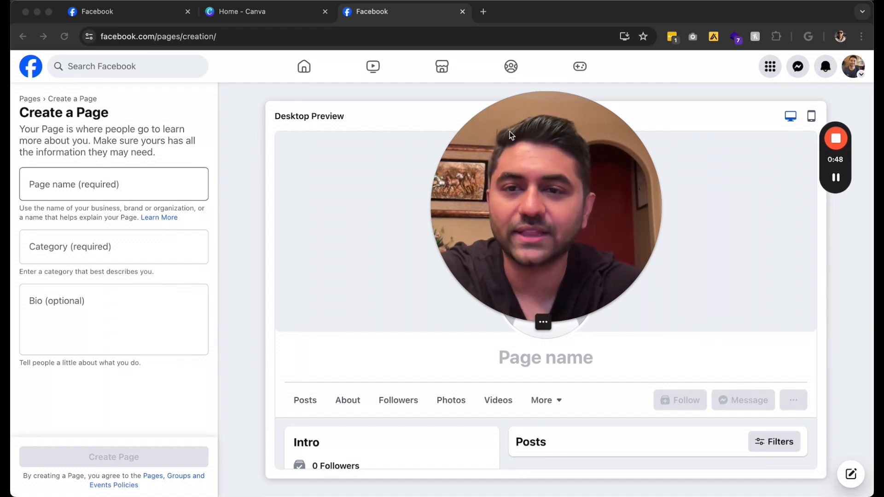
drag(533, 167, 177, 140)
scroll(483, 183, down, 2)
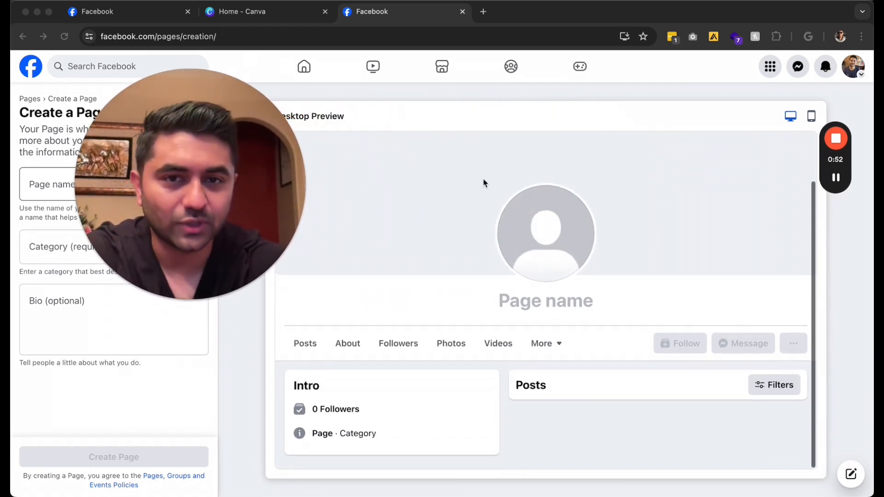
drag(209, 179, 472, 171)
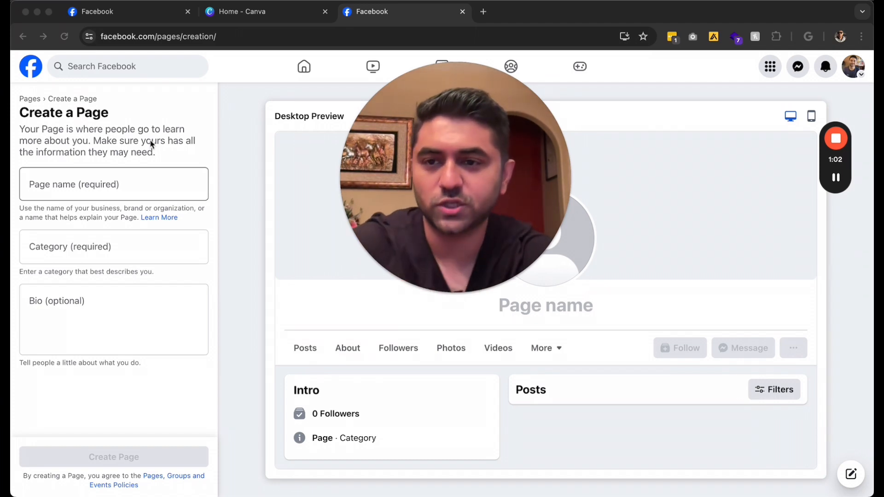
Name the new Page 'Mikes Coffee Frisco' and set its category to Coffee shop
click(84, 184)
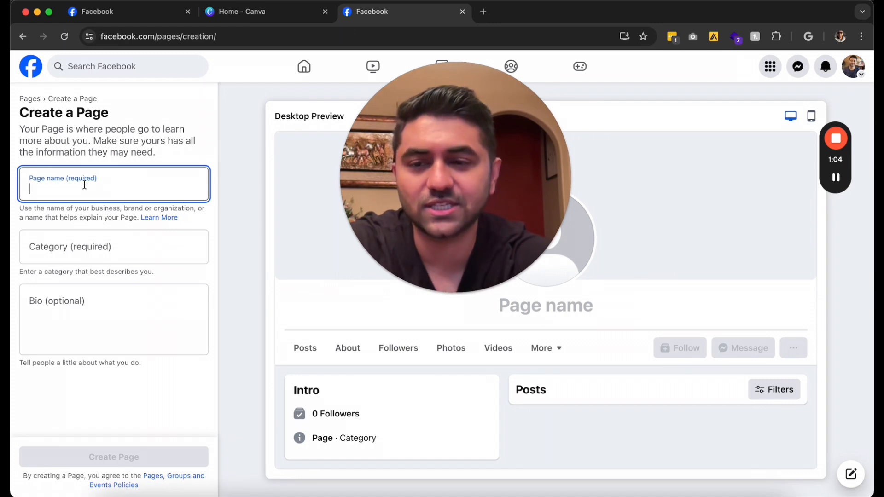
text(Mikes )
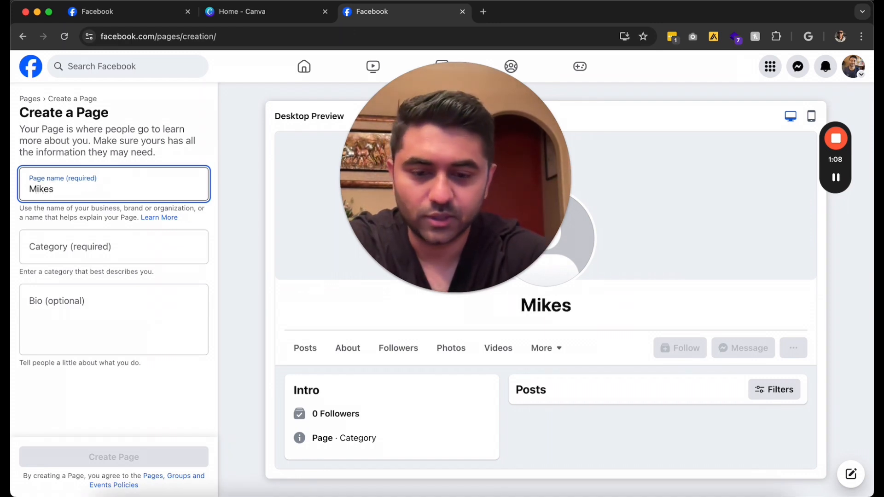
text(Coffee Frisco,T)
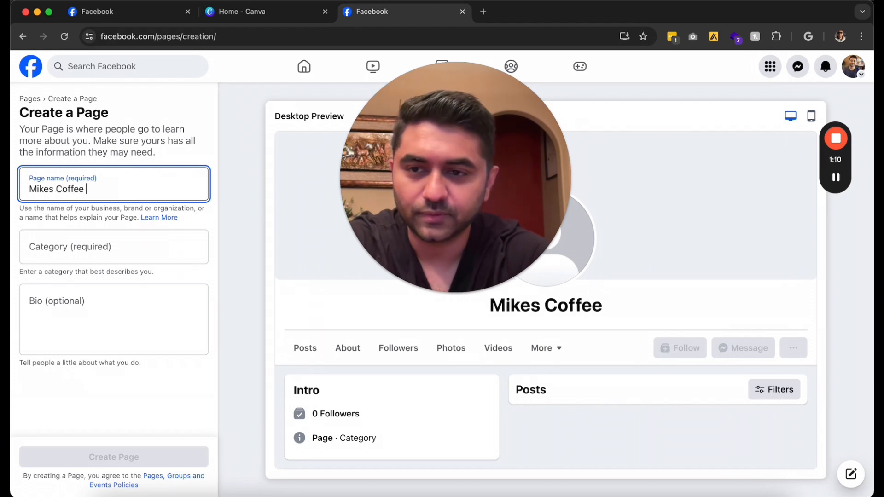
text(X)
key(BackSpace)
key(BackSpace)
key(BackSpace)
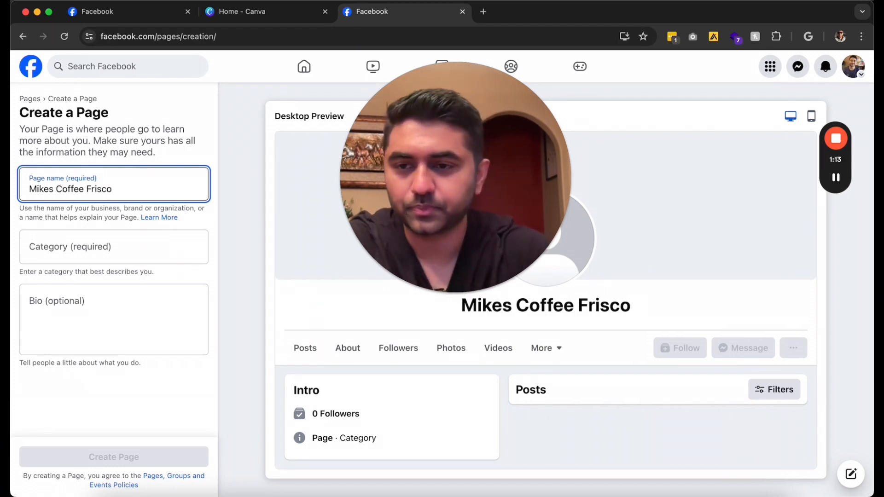
click(41, 250)
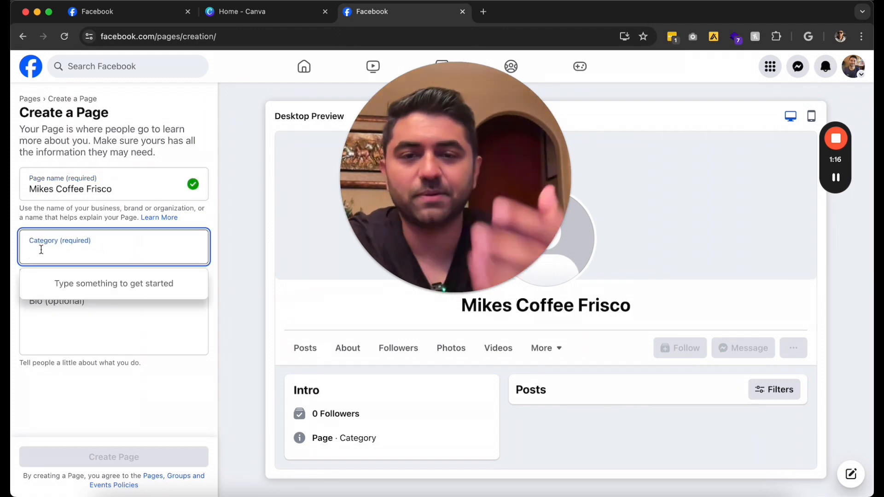
text(COFFE)
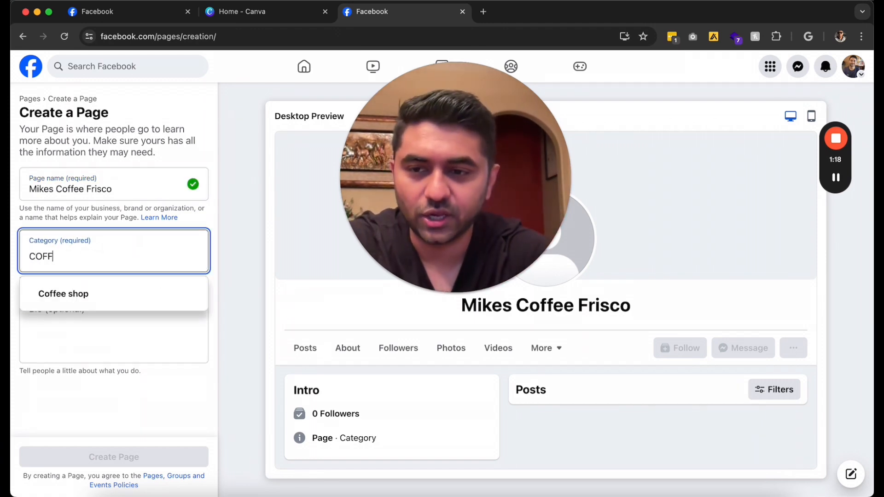
click(56, 297)
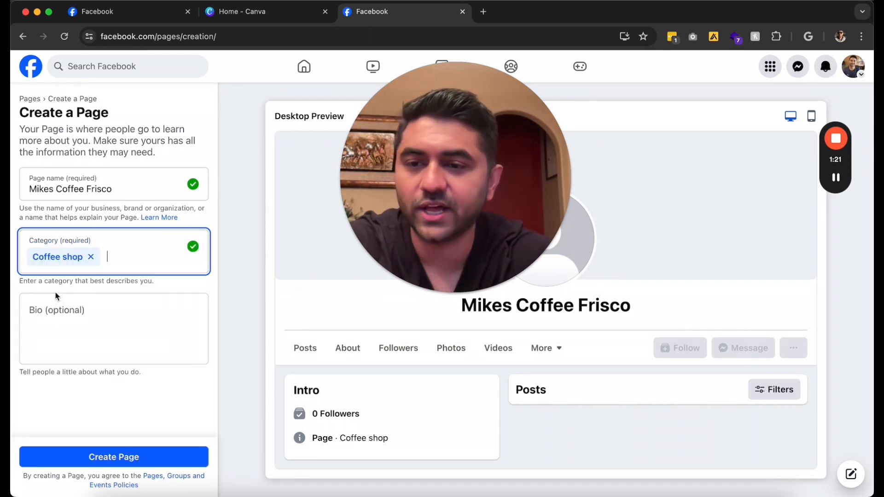
Write the Page bio 'Coffee That Everyone Loves In Frisco, TX'
click(92, 317)
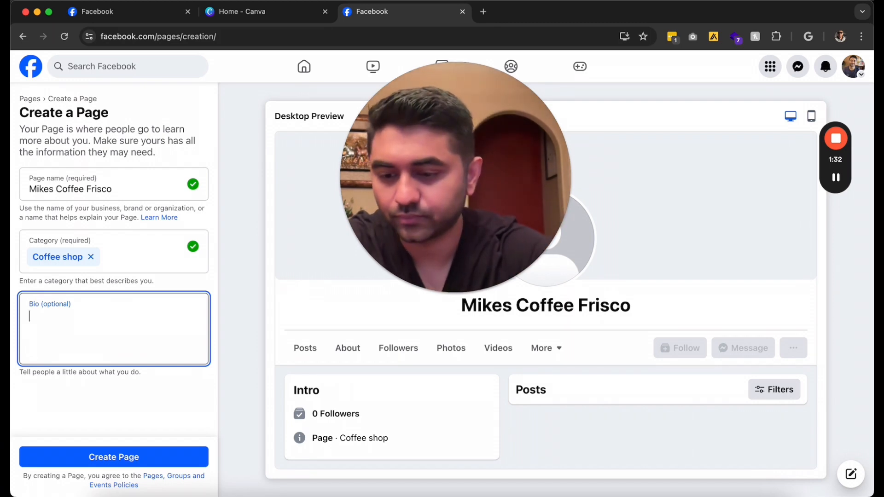
text(Coffee That )
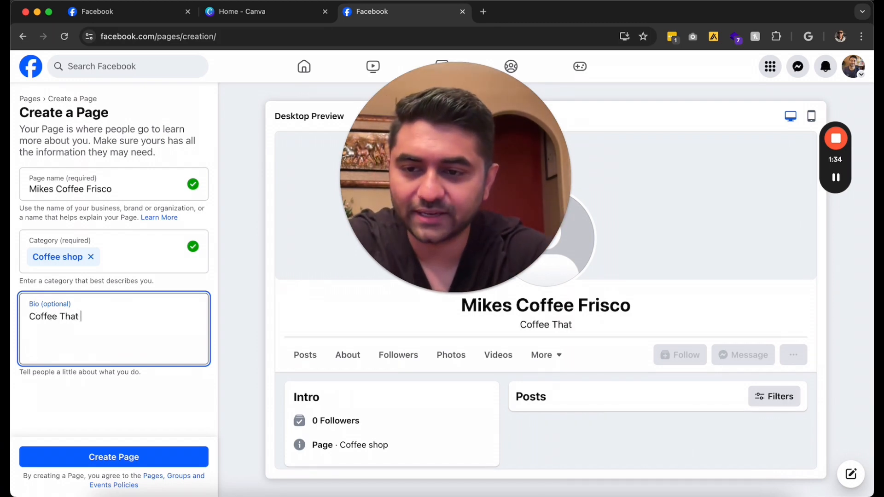
text(Everyone Loves)
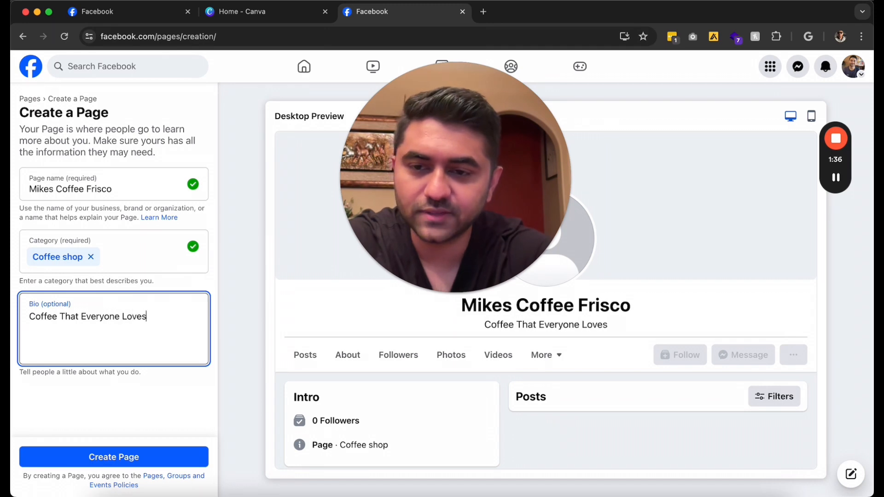
text( In Frisco TX)
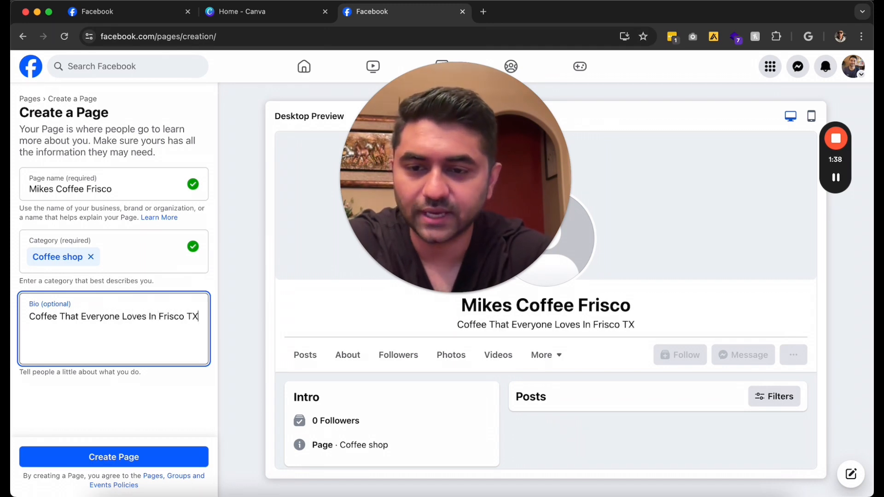
key(BackSpace)
key(BackSpace)
text(, TX)
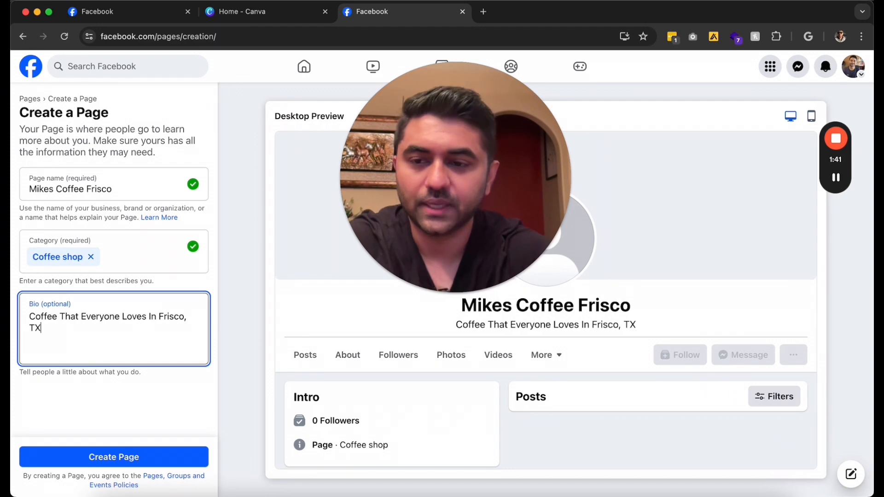
Create the Mikes Coffee Frisco Page and reach setup step 1 of 5
click(81, 457)
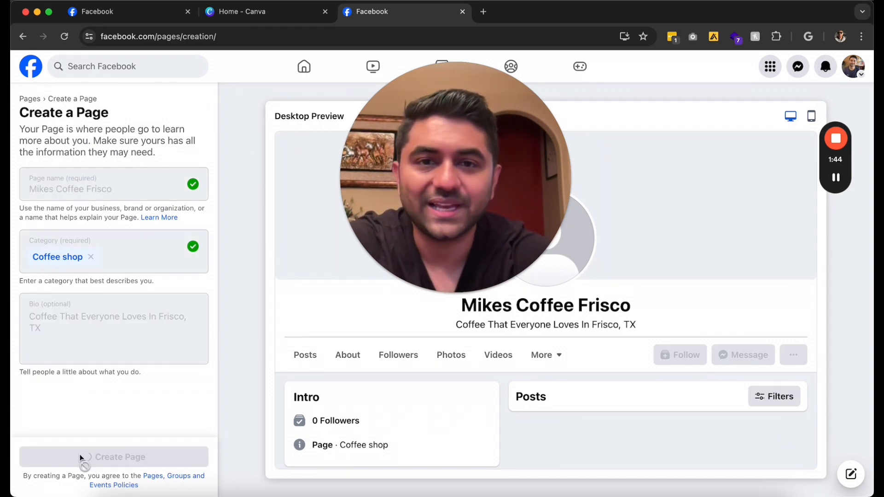
click(442, 295)
drag(393, 247, 858, 310)
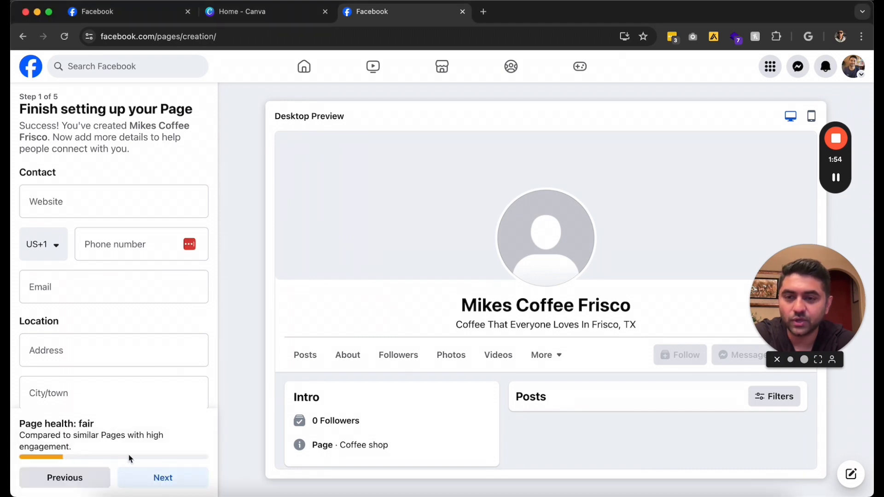
click(117, 206)
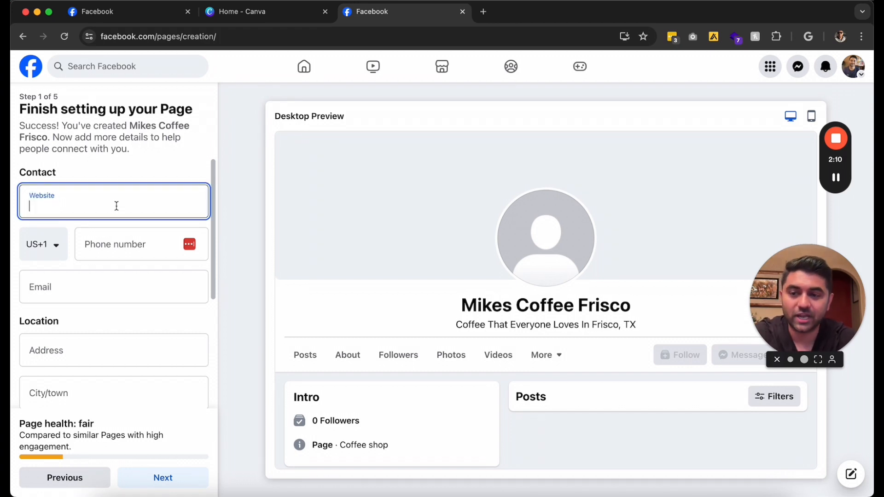
text(https://mikescoffe.co)
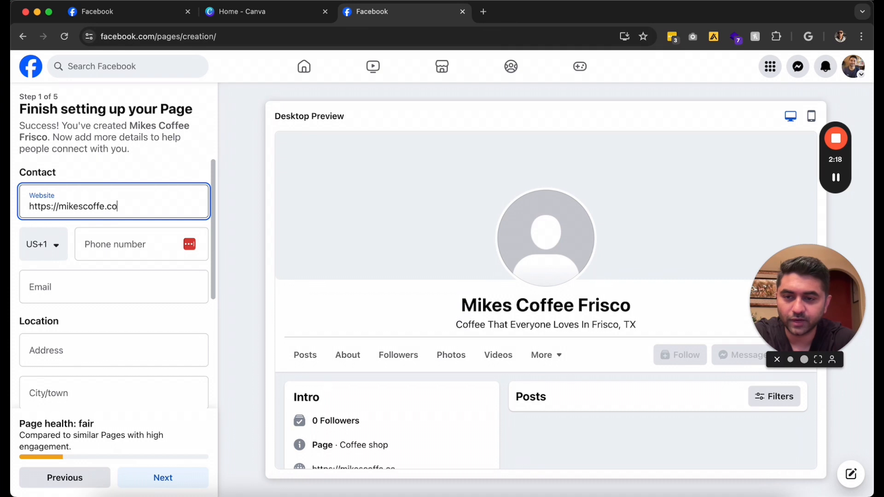
text(m)
click(121, 251)
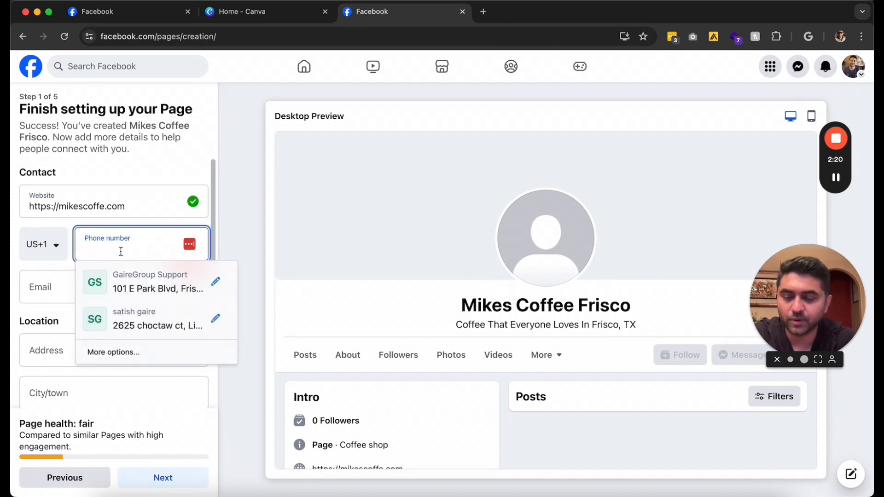
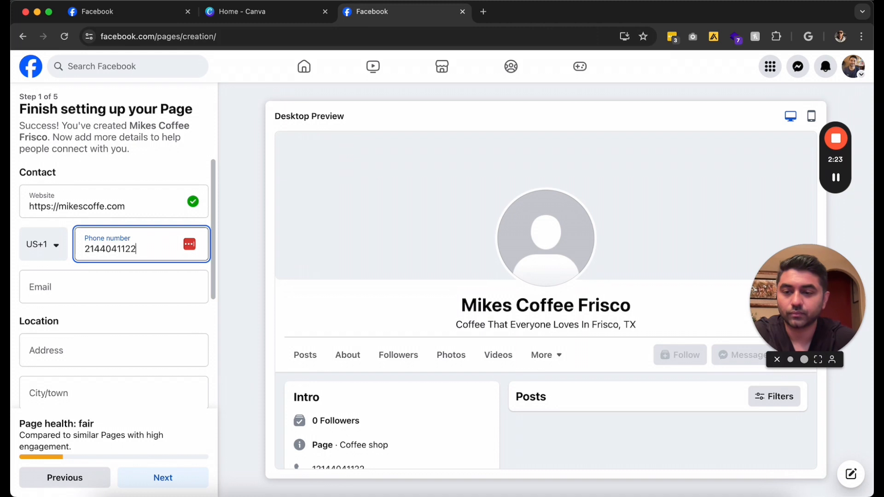
click(108, 280)
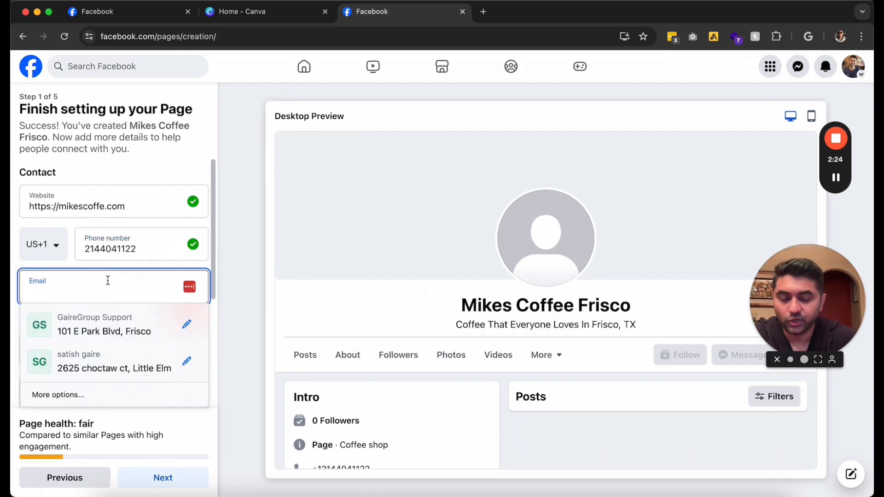
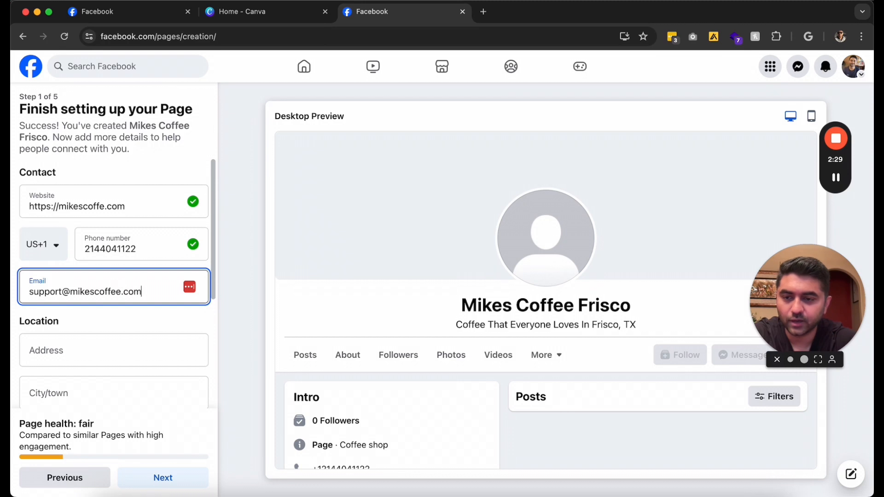
click(47, 353)
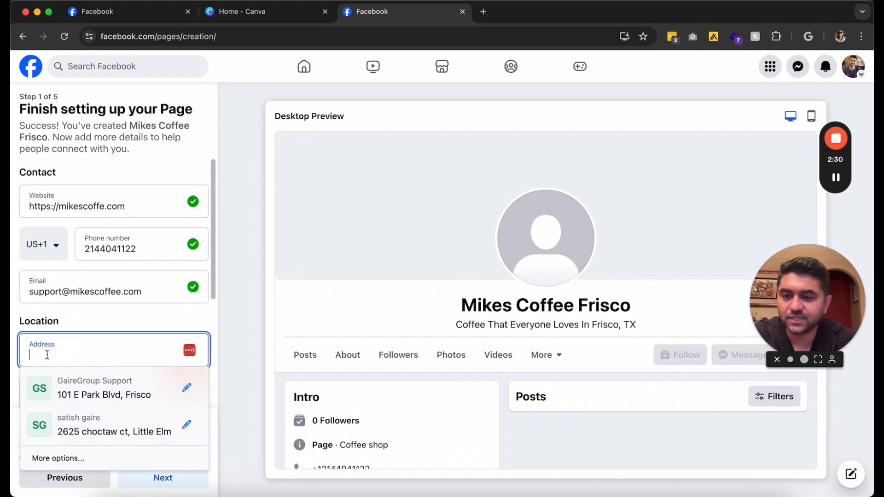
click(83, 380)
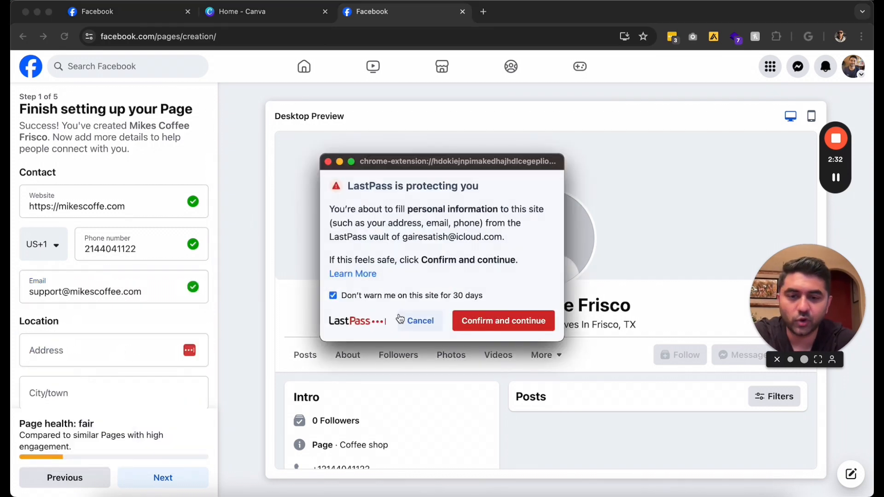
click(419, 320)
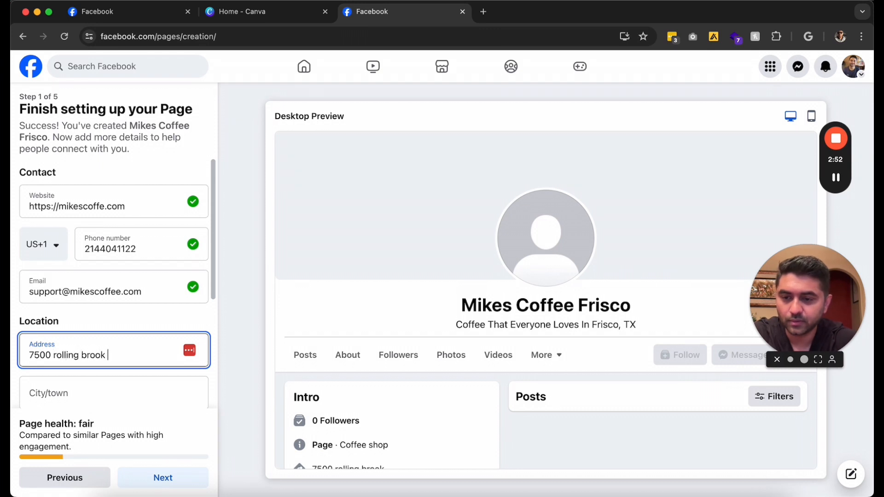
Set the Page's city to Frisco, Texas and ZIP code to 75034
click(61, 389)
text(Frosc)
key(BackSpace)
key(BackSpace)
key(BackSpace)
text(isco)
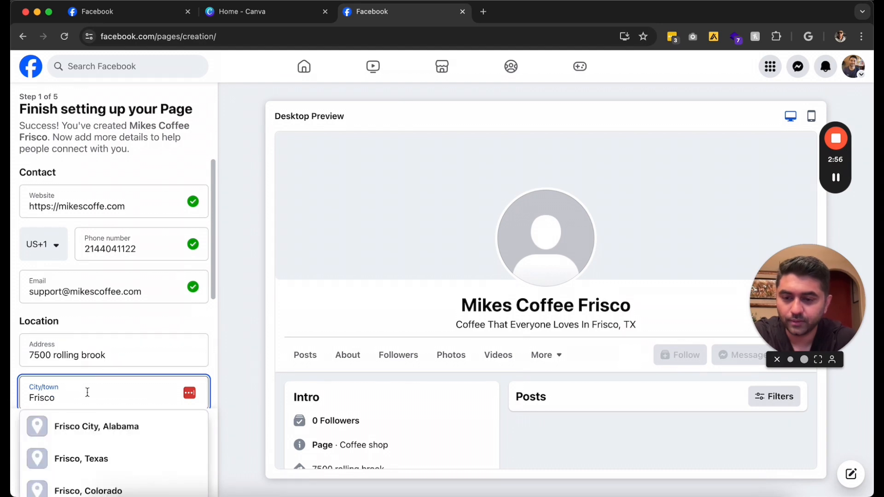
click(93, 460)
scroll(148, 341, down, 3)
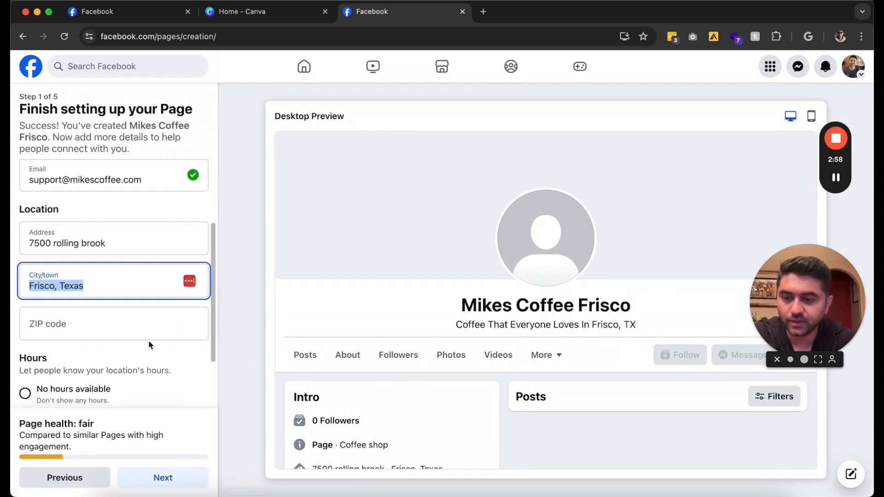
scroll(149, 345, down, 2)
click(60, 246)
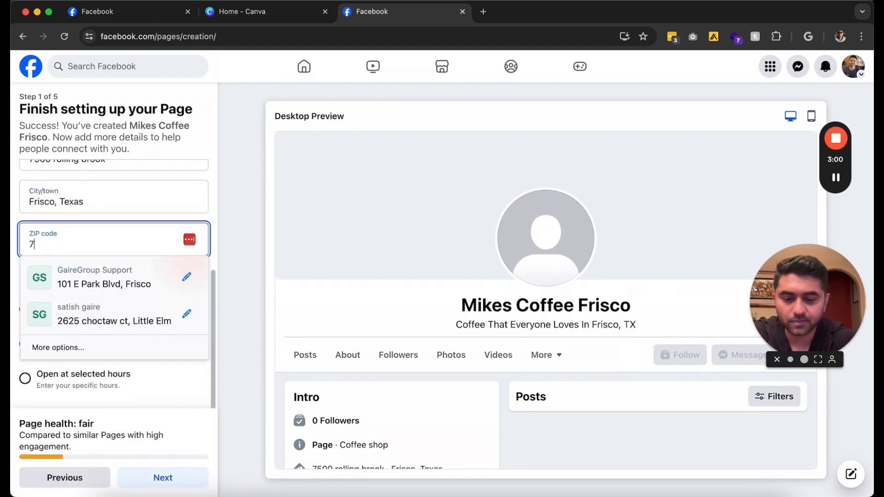
text(75034)
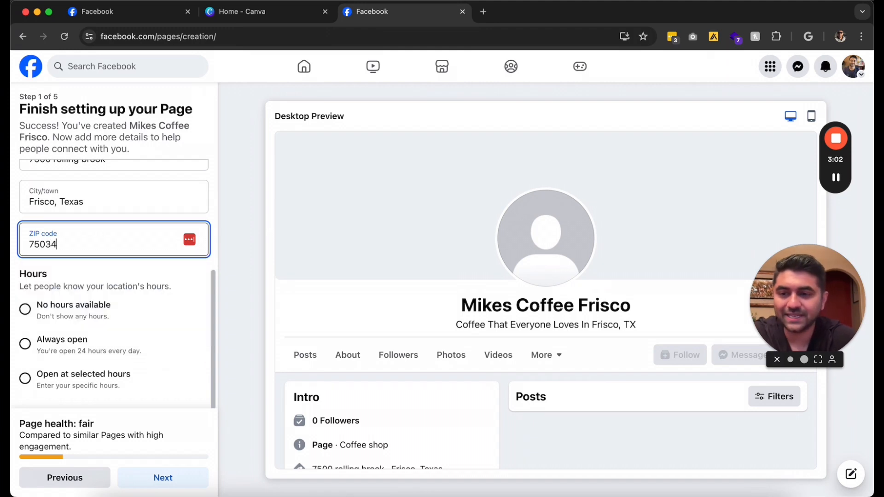
scroll(215, 185, up, 2)
scroll(170, 227, down, 2)
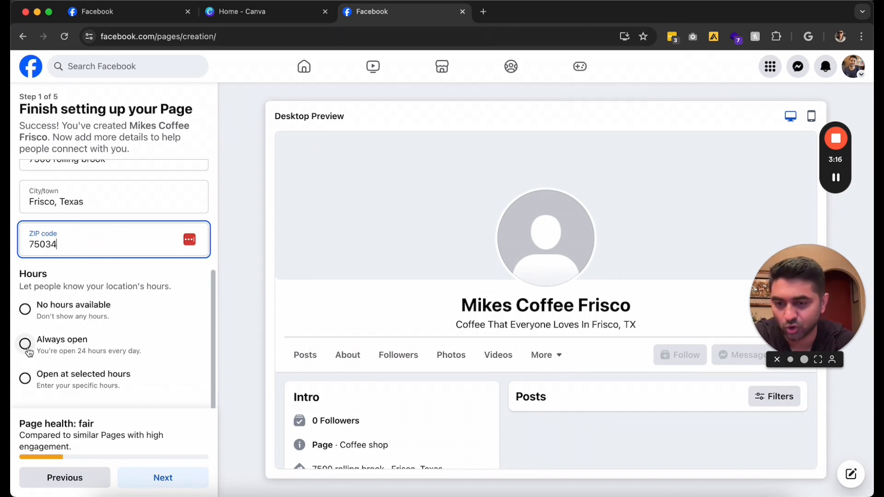
Discard trial specific hours, set hours to Always open, and submit the details
click(26, 379)
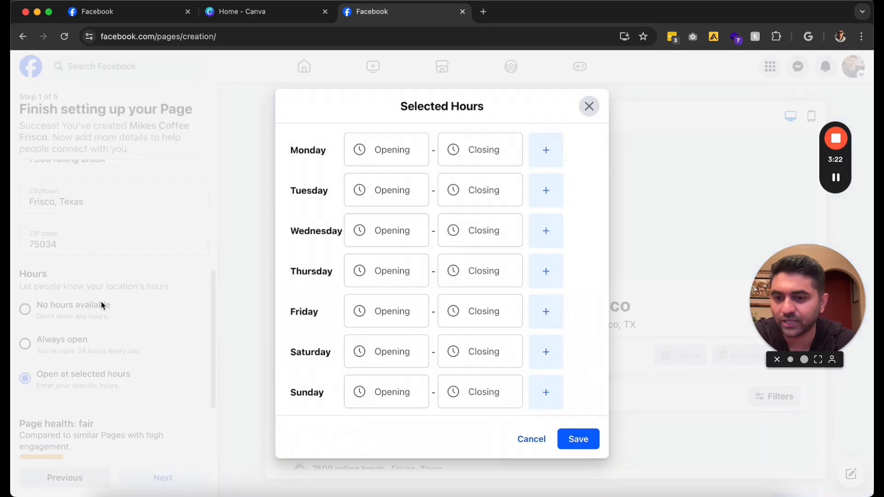
click(387, 149)
click(385, 181)
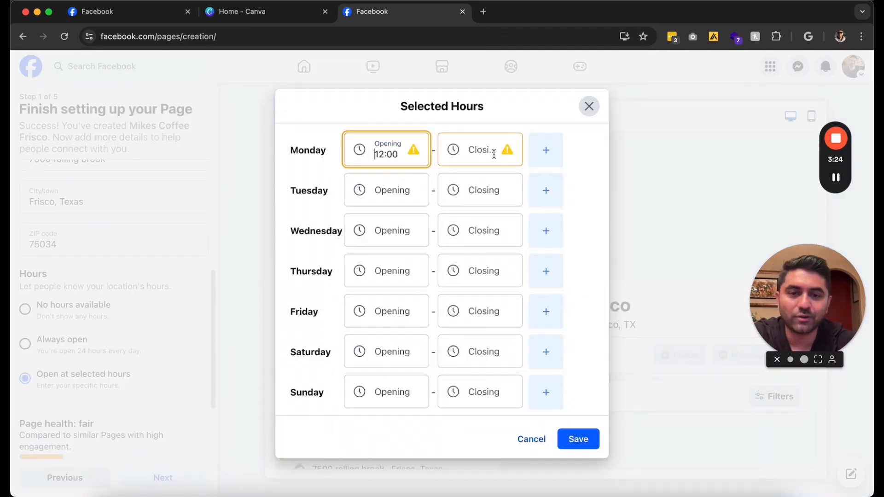
click(589, 107)
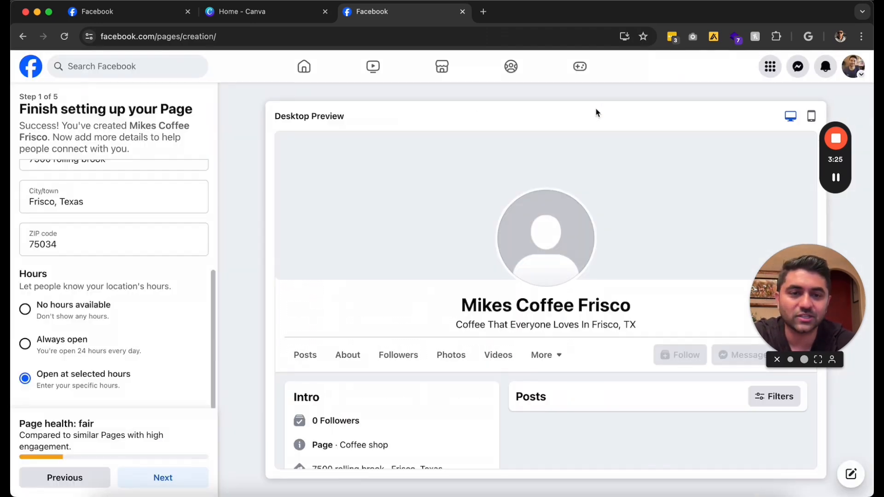
click(26, 345)
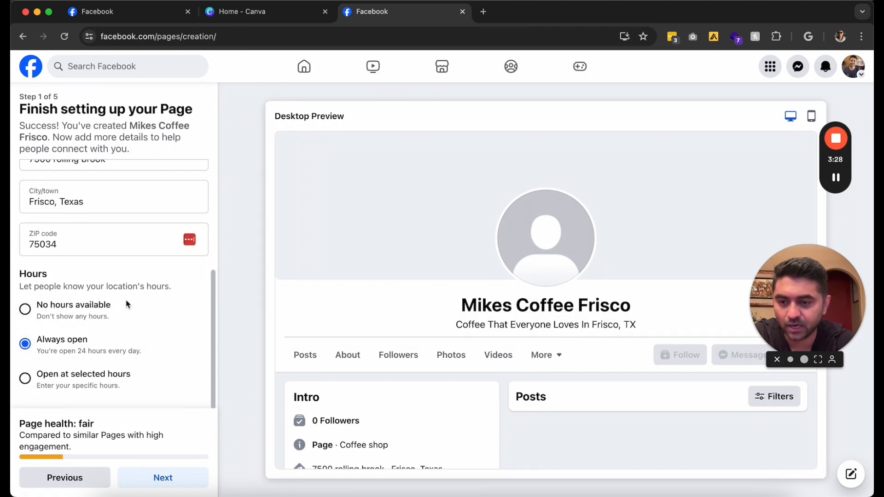
click(161, 482)
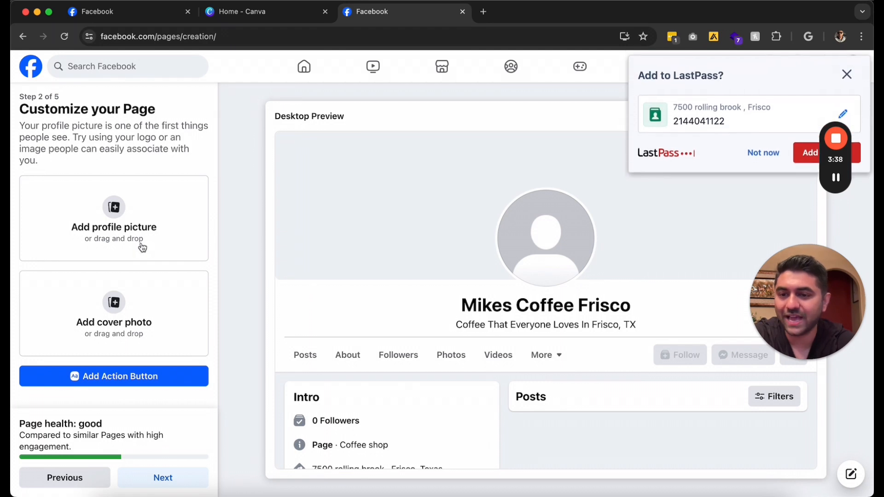
Dismiss the LastPass save-password prompt with Not now
click(757, 153)
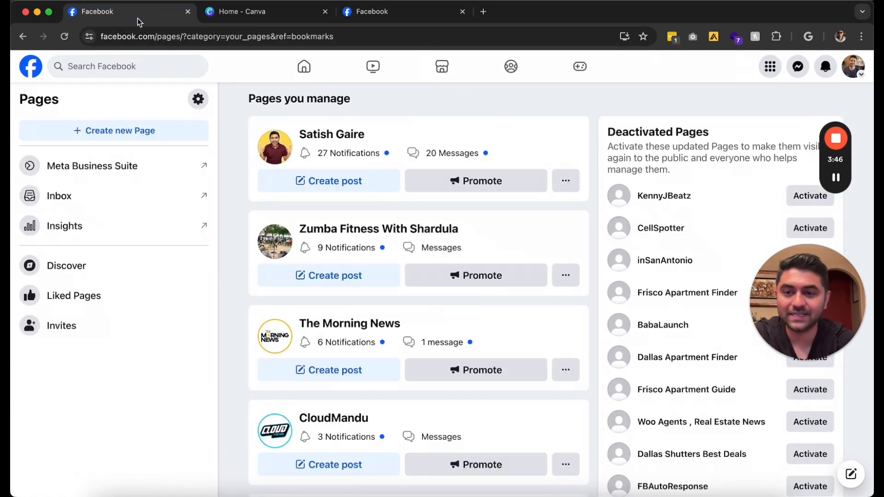
Open one of the managed pages and view its cover photo, then close it
click(322, 135)
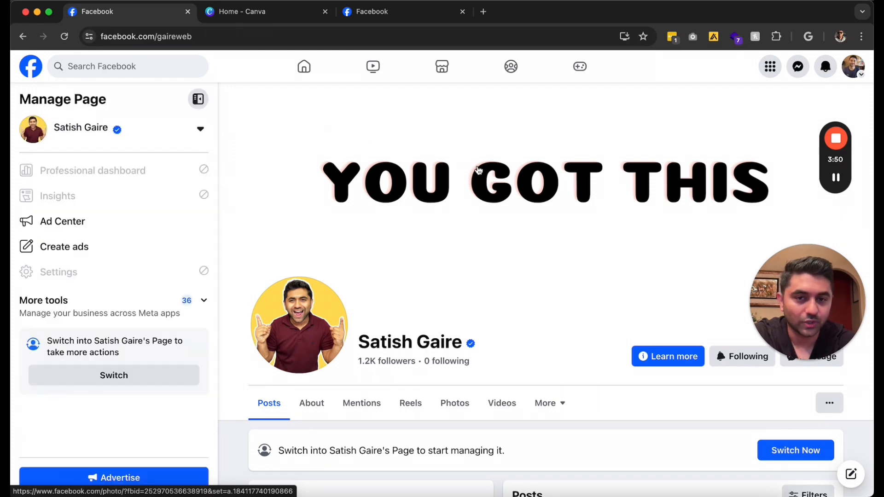
click(477, 171)
click(31, 66)
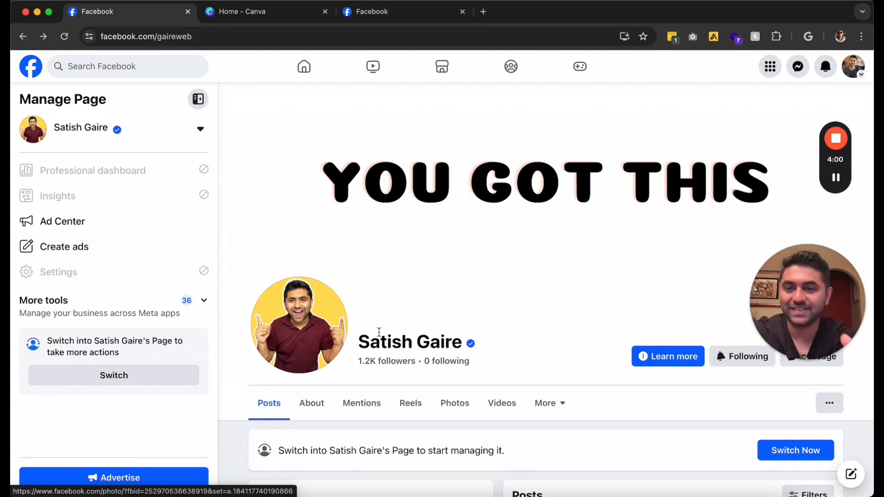
Search Facebook for 'summer moon' and pick the Summer Moon Coffee - Frisco TX suggestion
click(115, 59)
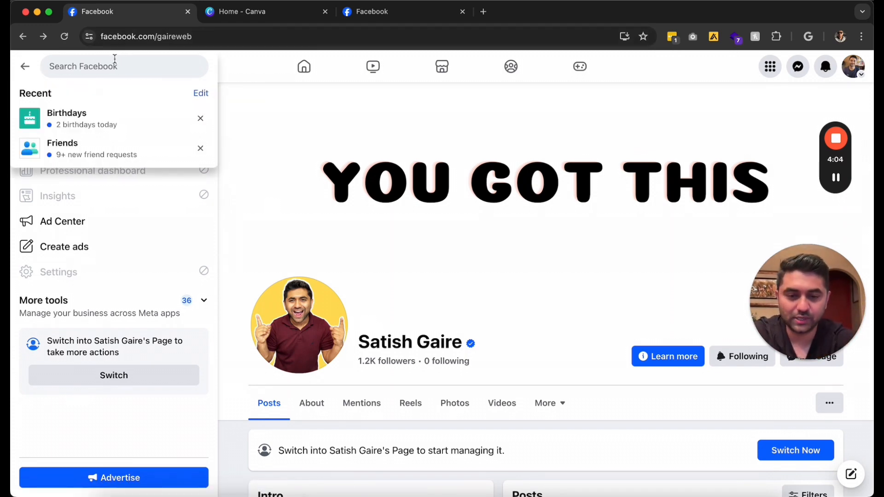
text(summer moon coffee - frisco tx)
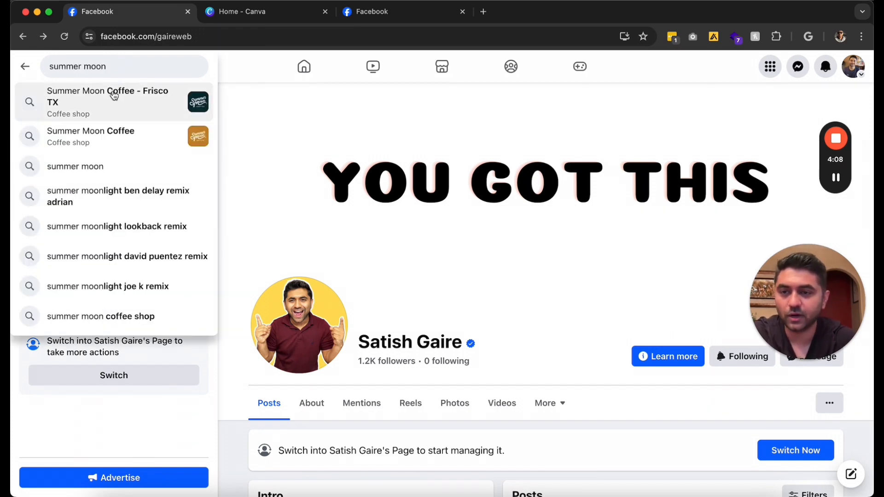
click(114, 97)
Browse the Summer Moon Coffee - Frisco TX page, then return to the Mikes Coffee Frisco setup
click(430, 121)
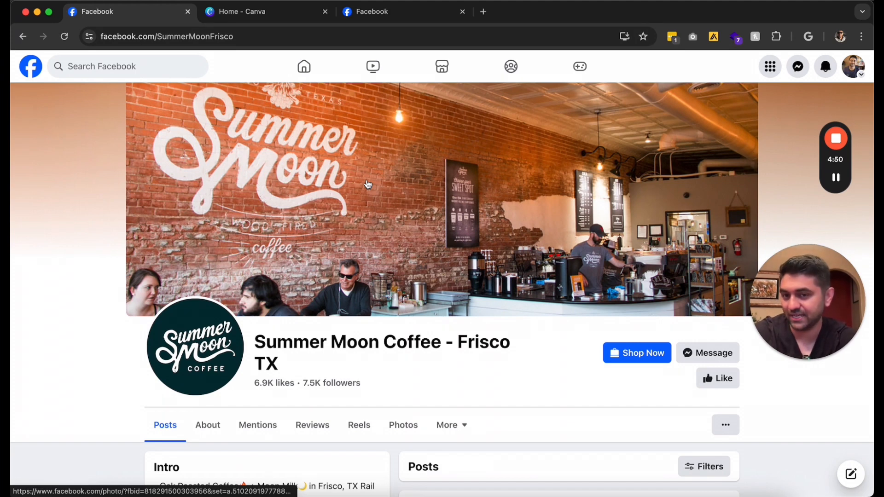
click(369, 12)
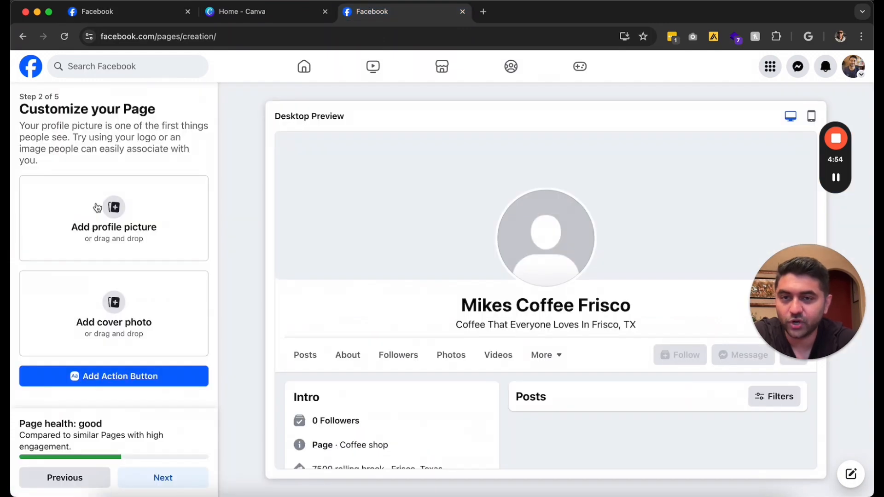
click(263, 19)
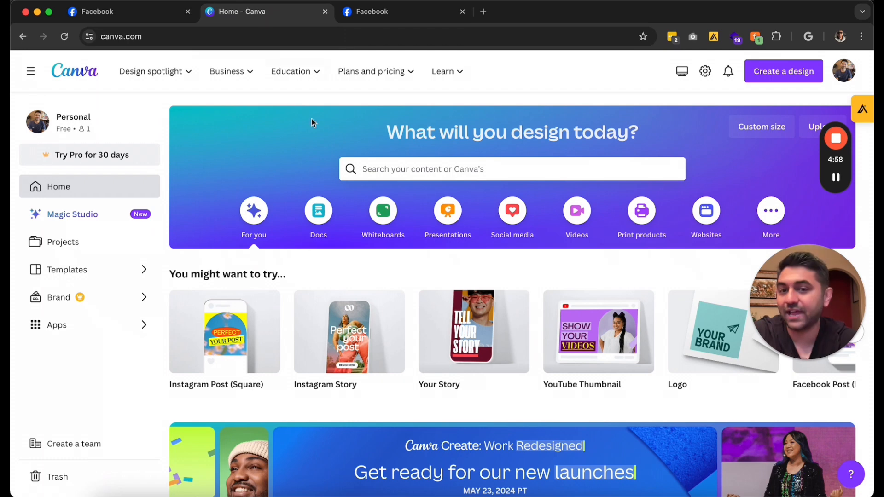
Search Canva for logo, then coffee shop templates, and open the Borcelle coffee shop logo
click(400, 171)
text(logo)
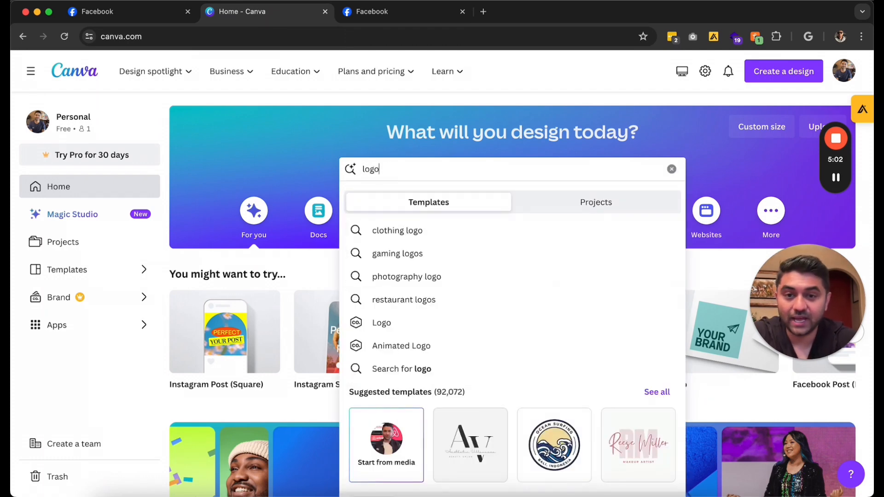
click(381, 323)
click(553, 73)
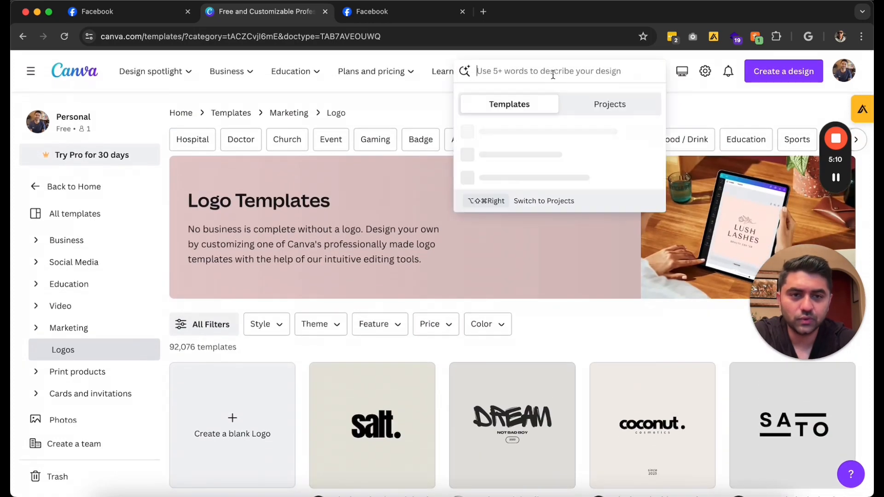
text(coffee)
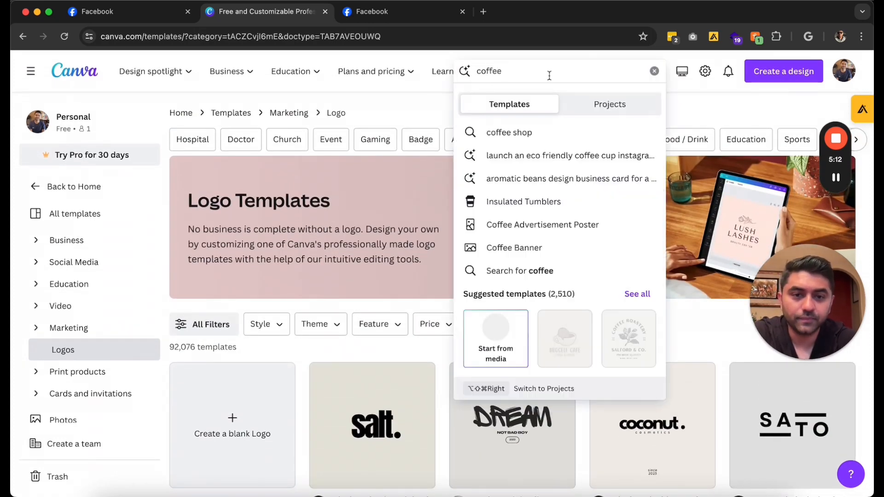
click(528, 133)
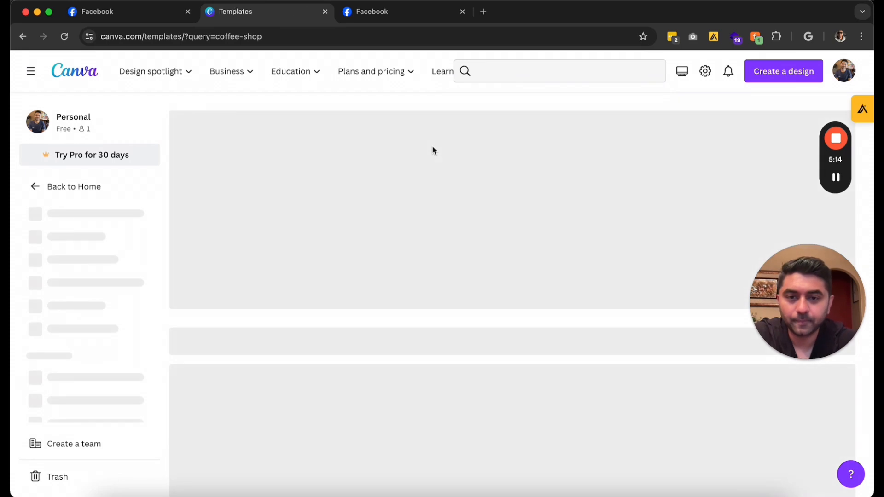
scroll(432, 150, down, 3)
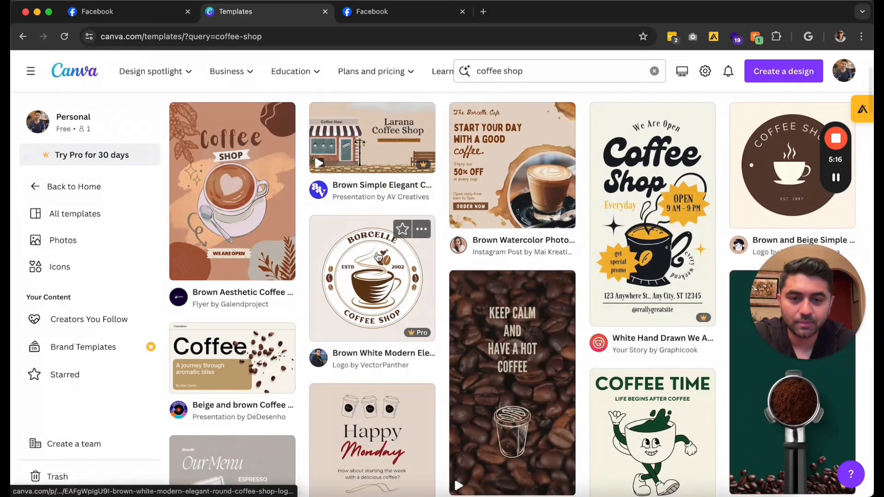
click(382, 249)
click(678, 212)
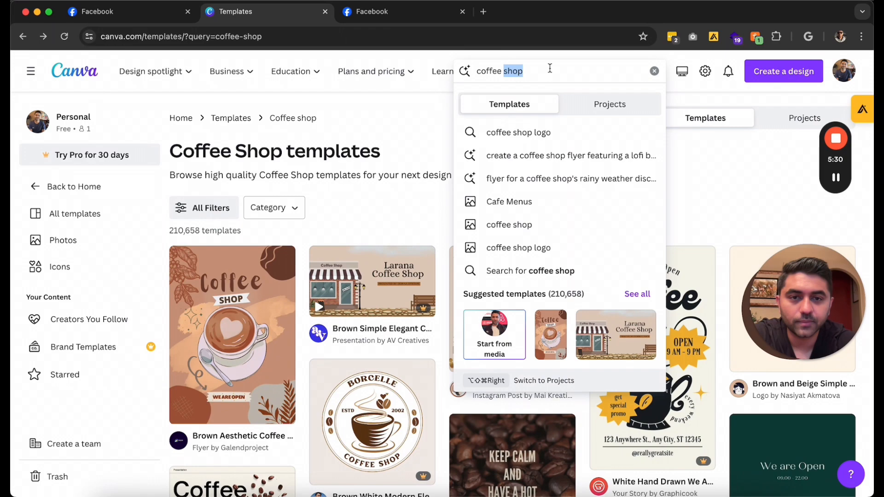
Search templates for 'coffee' and preview the Brown and Beige Coffee Shop Circle Logo
key(BackSpace)
key(Return)
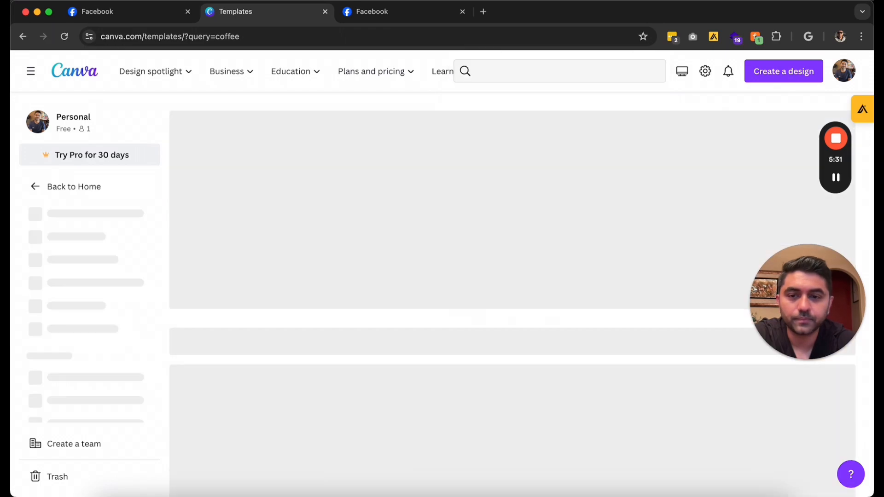
scroll(389, 152, down, 3)
scroll(389, 152, down, 10)
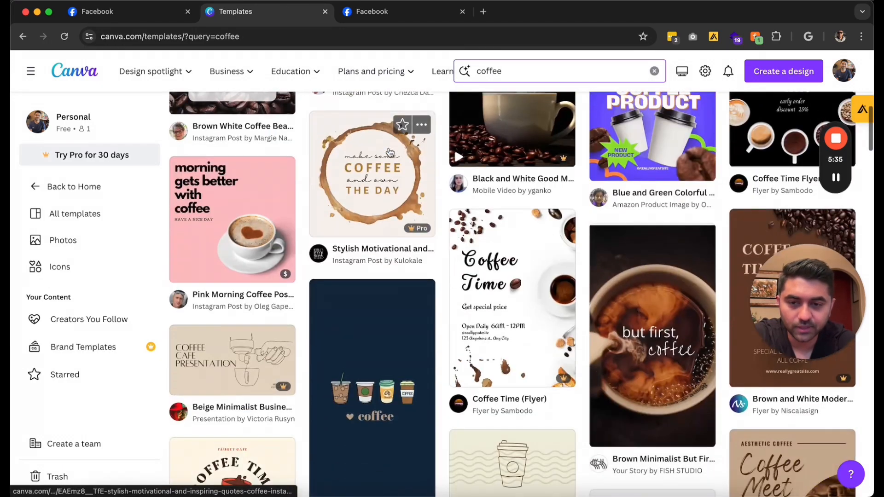
scroll(390, 152, down, 15)
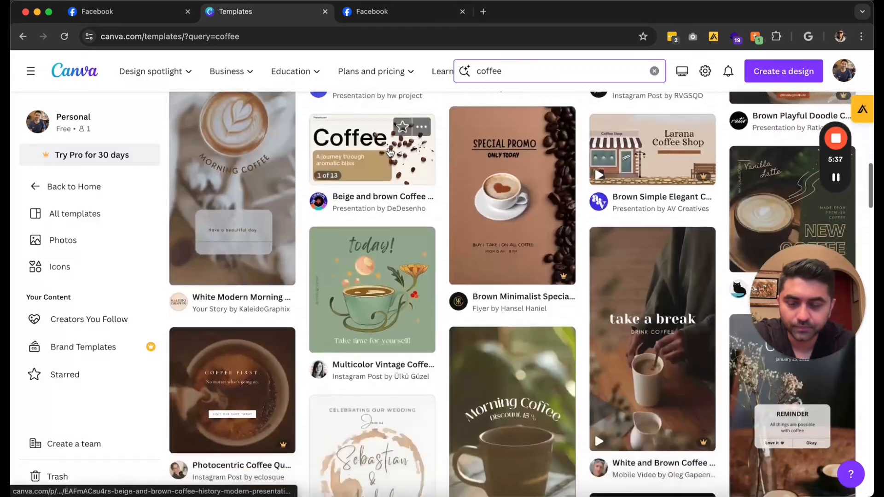
scroll(389, 151, down, 5)
scroll(389, 152, down, 4)
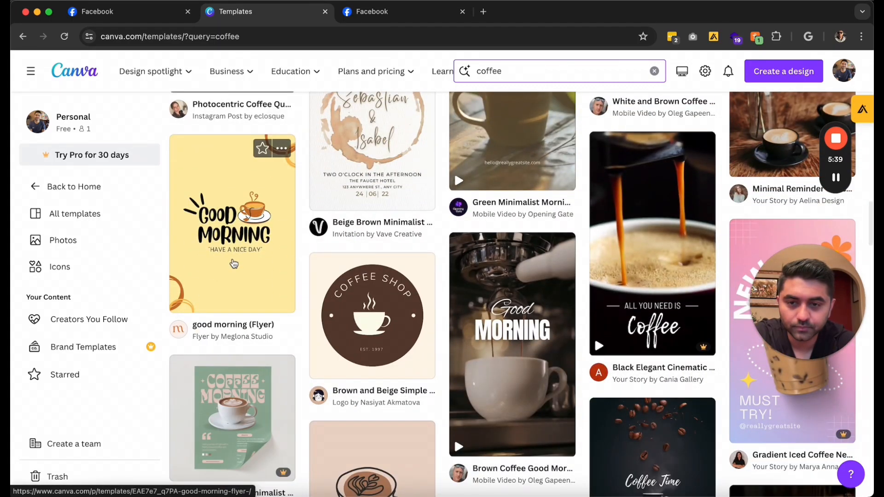
click(253, 241)
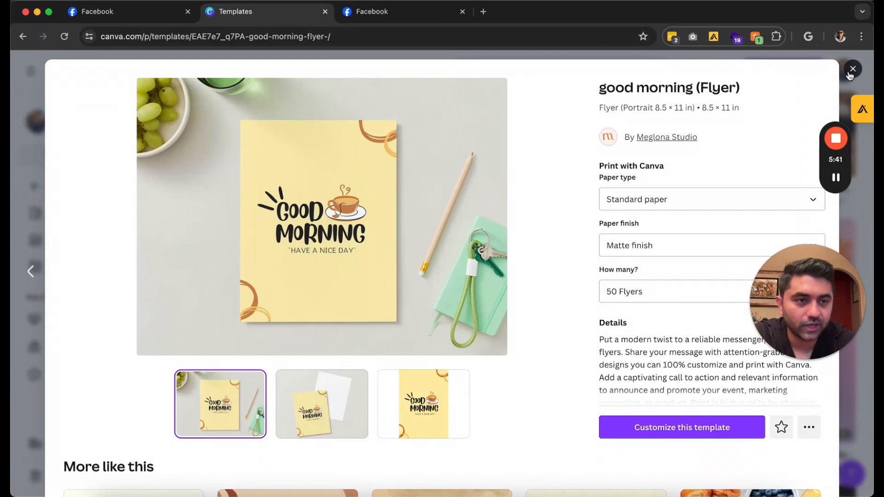
key(Escape)
click(368, 357)
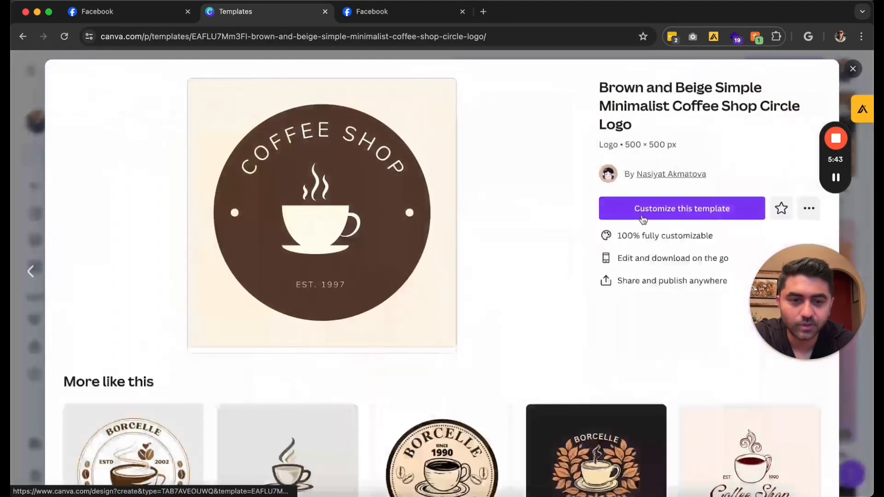
Change the circle logo's curved text from COFFEE SHOP to MIKES COFFEE
click(658, 213)
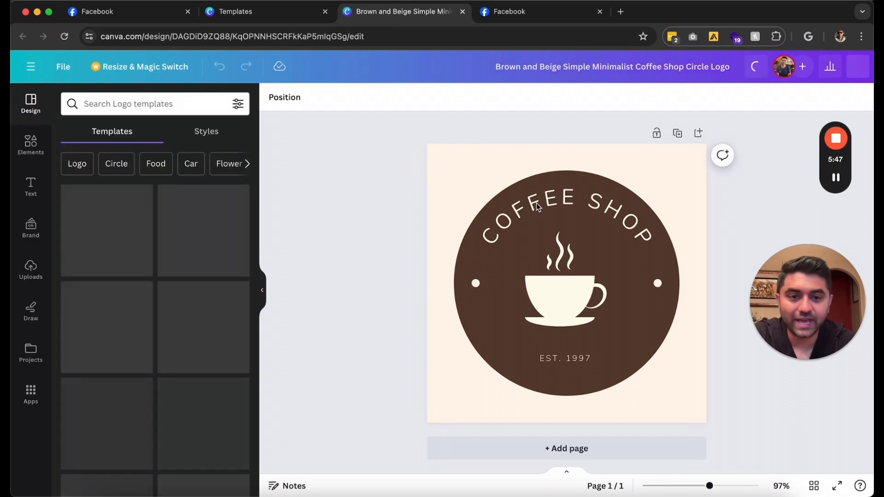
double_click(570, 211)
text(MIKES COFFEE)
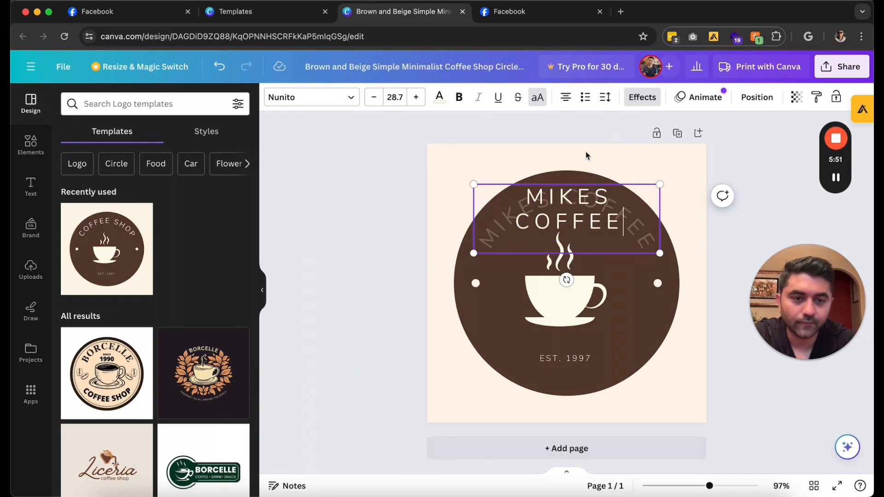
click(667, 153)
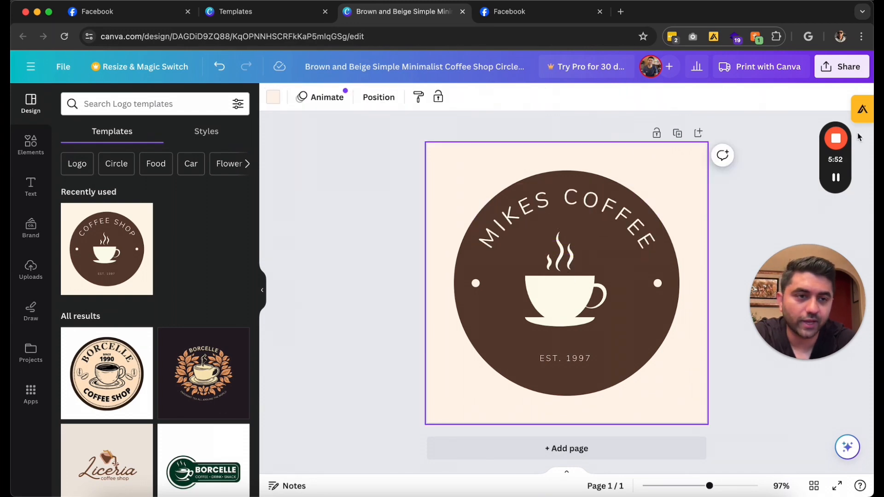
Download the MIKES COFFEE logo as a PNG
click(842, 66)
click(708, 360)
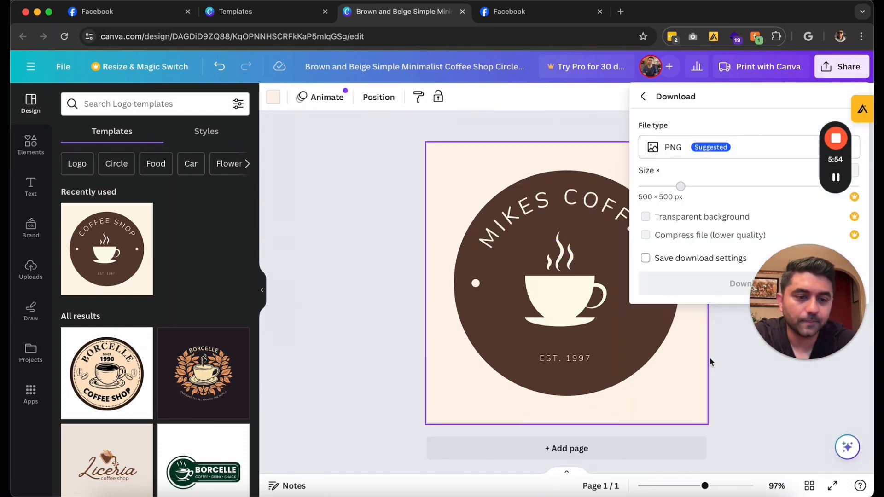
click(700, 281)
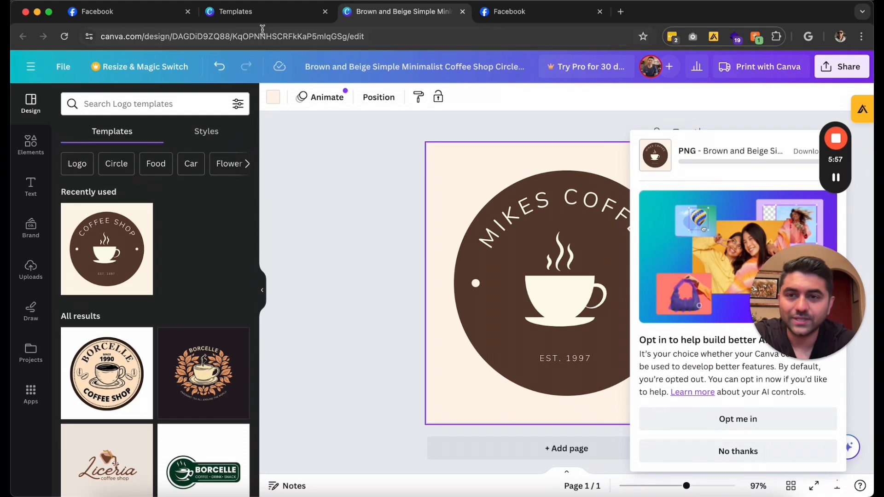
click(152, 23)
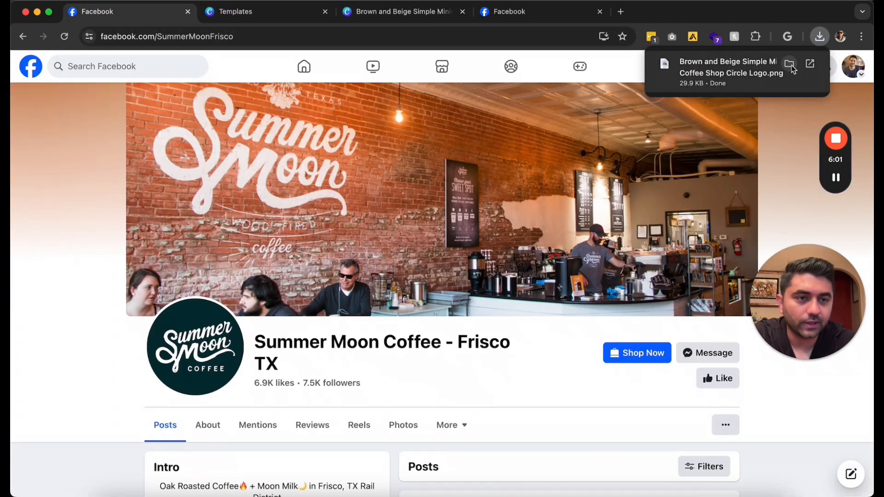
click(795, 65)
drag(264, 113, 874, 18)
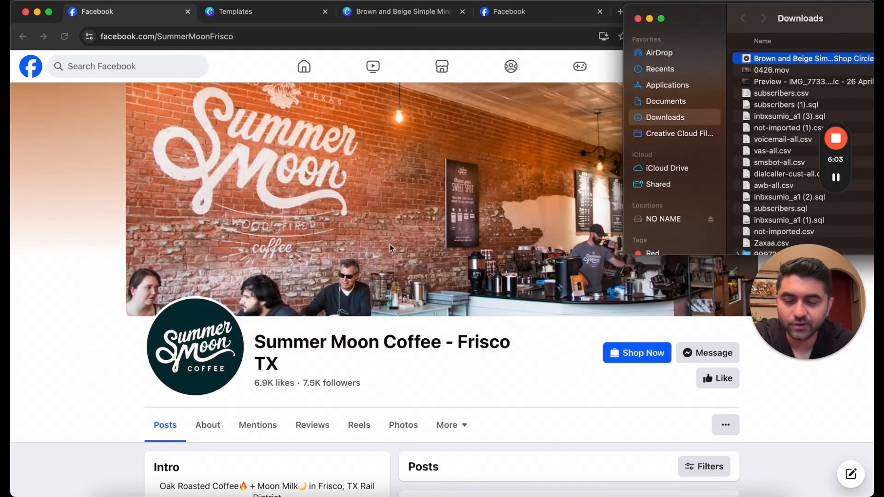
click(286, 18)
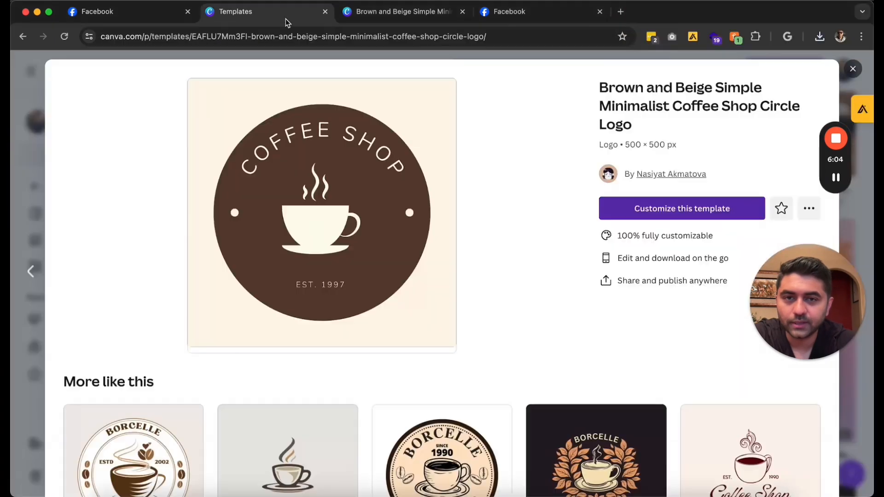
click(508, 17)
click(112, 488)
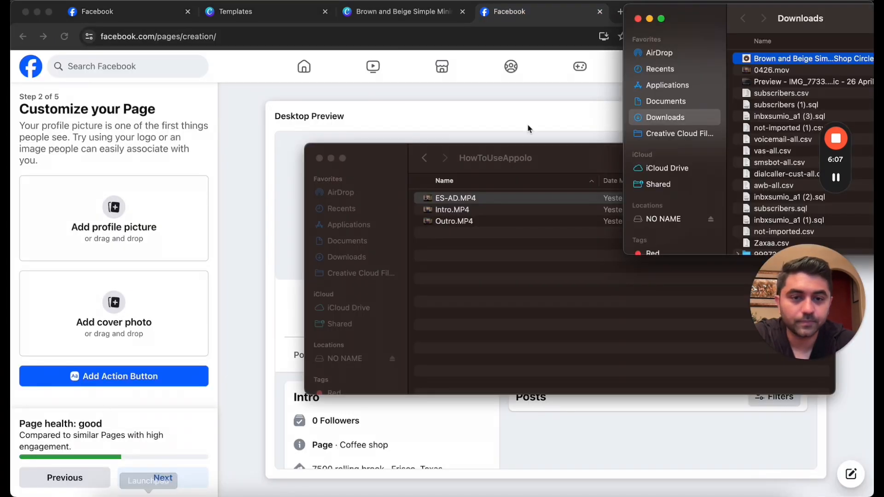
click(319, 158)
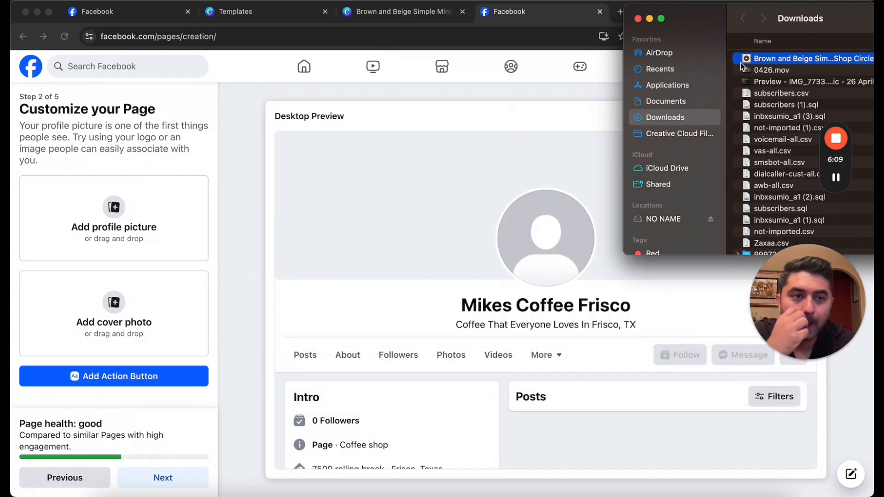
drag(768, 60, 115, 219)
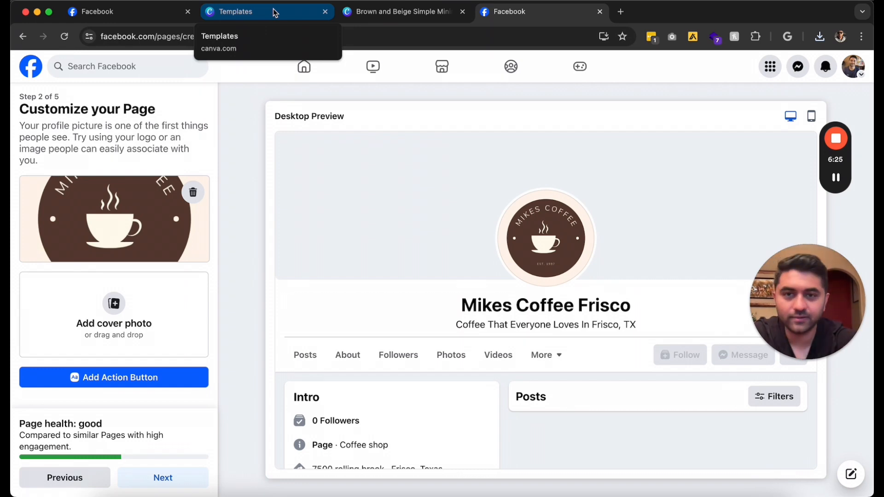
Load the Canva home page at canva.com and dismiss the Teams promotion
click(406, 13)
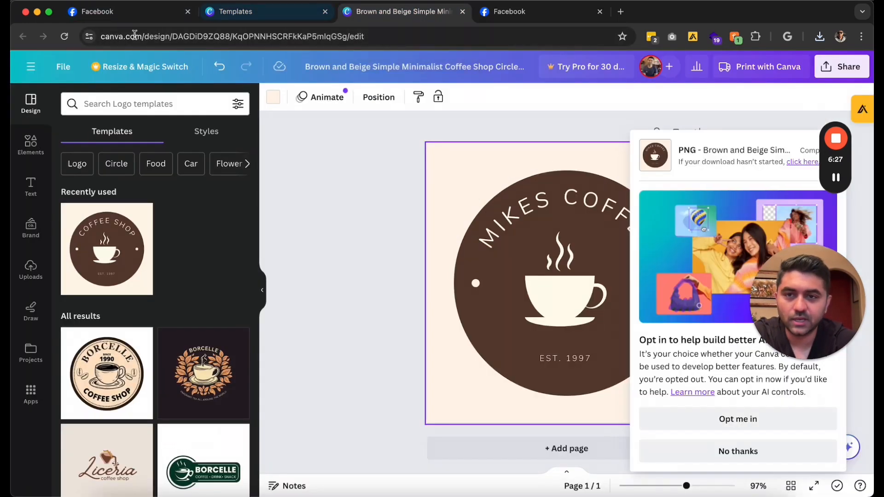
click(116, 36)
text(CN)
key(BackSpace)
text(a)
key(Return)
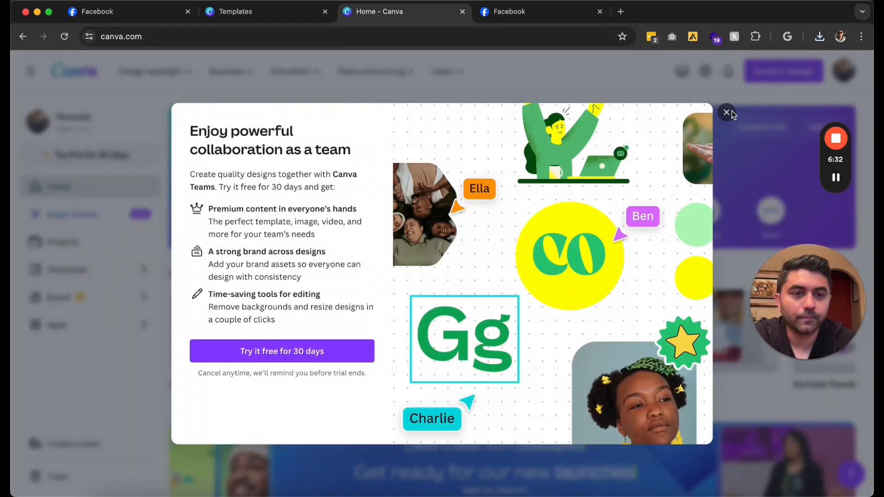
click(726, 112)
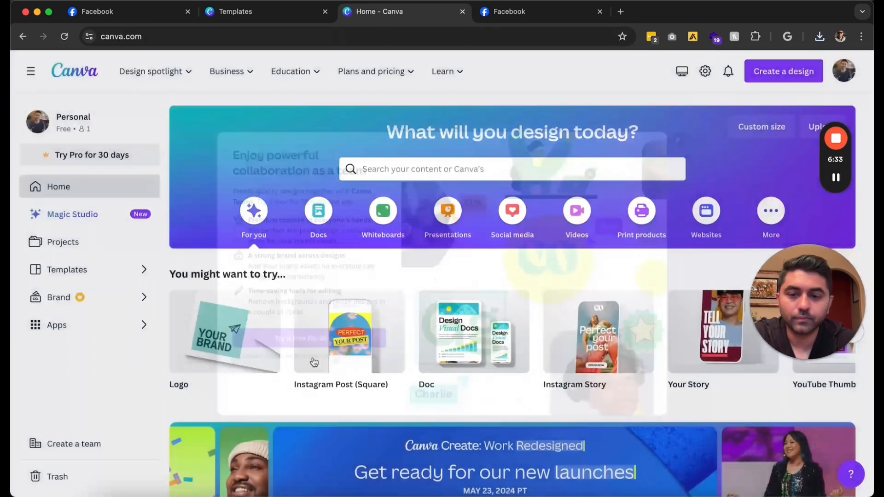
Search Canva templates for 'facebook cover' and browse the Facebook Covers collection
click(397, 170)
text(FACE)
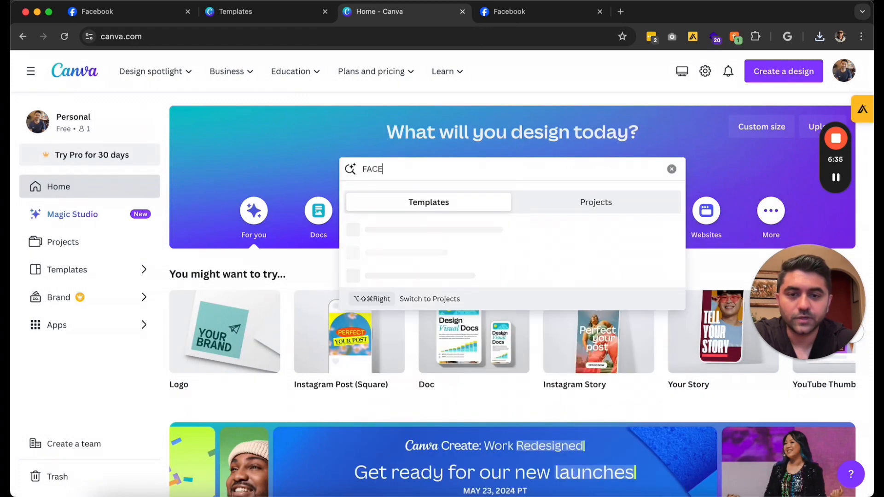
text(BOOK page cover)
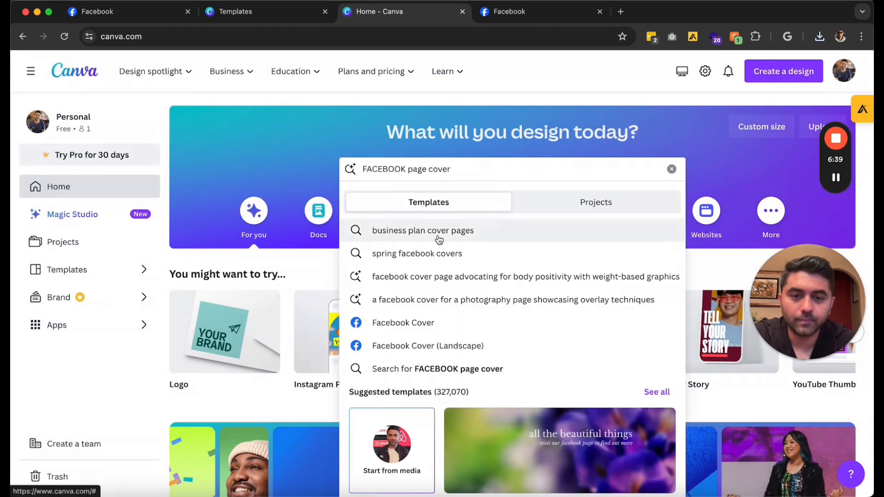
click(439, 239)
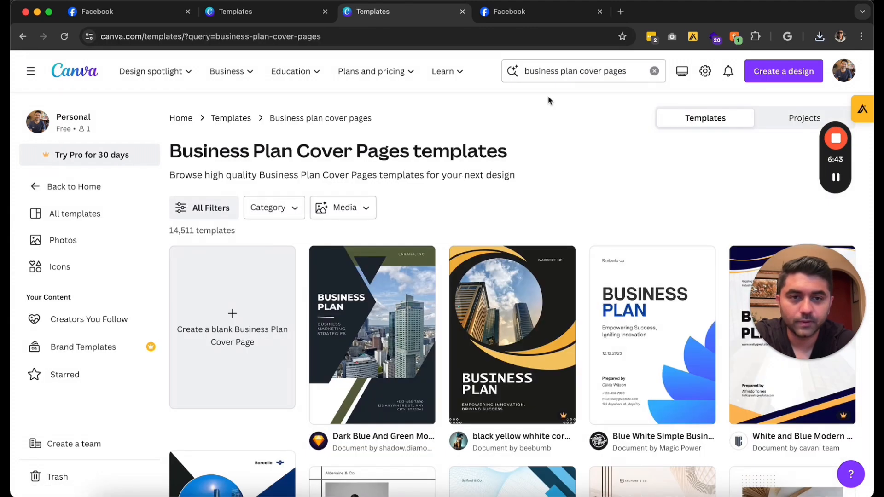
click(562, 76)
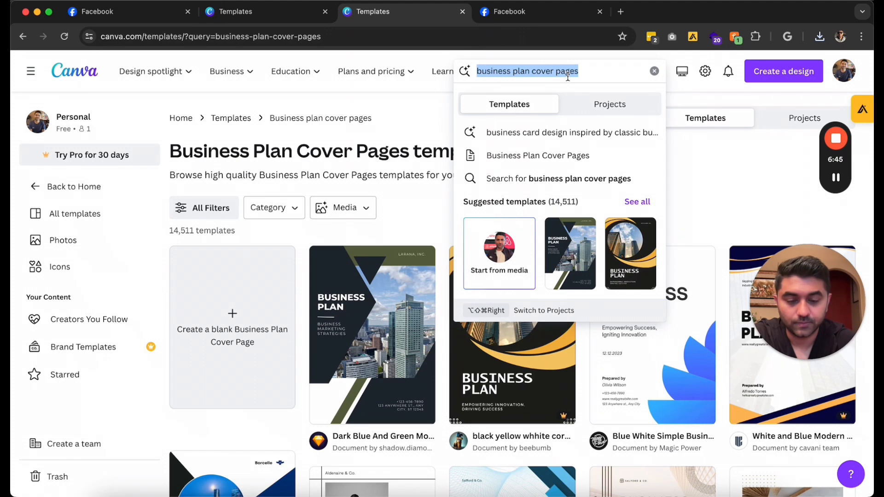
text(facebook cover)
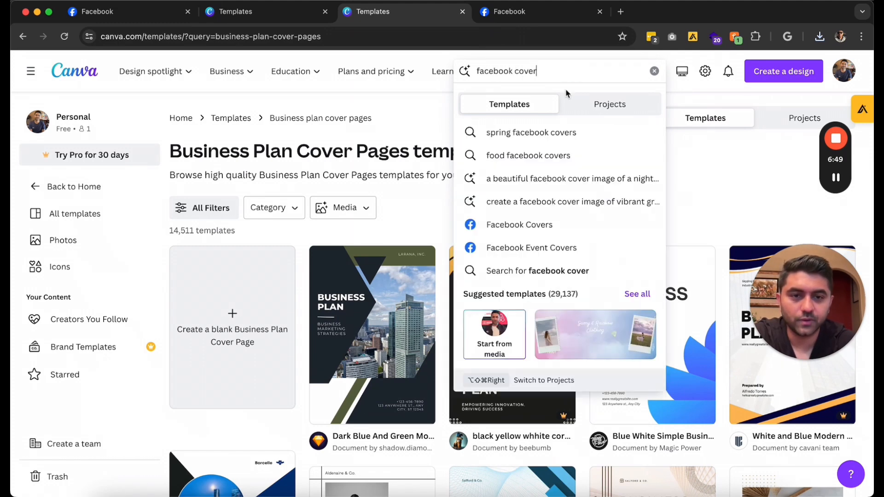
click(546, 225)
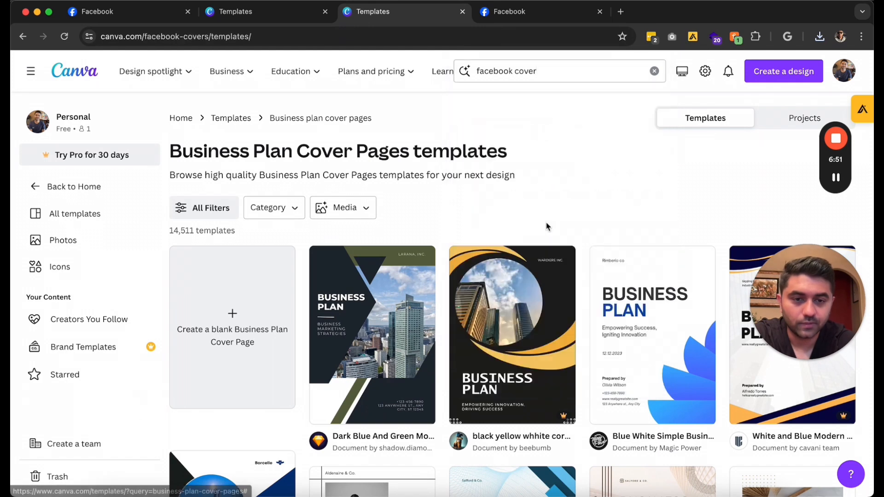
scroll(545, 222, down, 3)
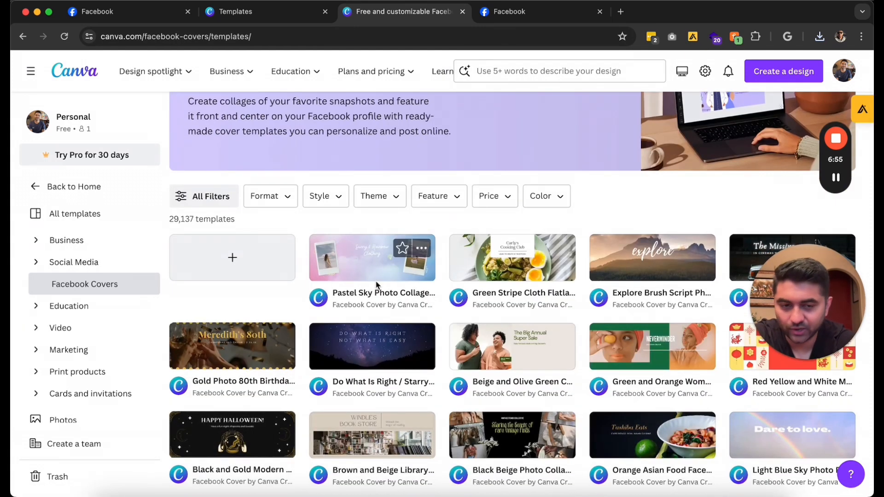
scroll(513, 227, up, 3)
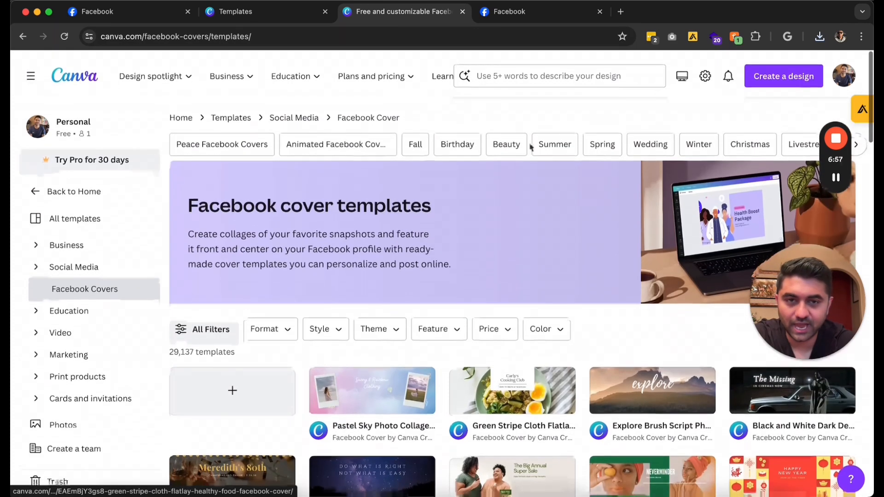
Search templates for 'coffee' and browse the results
click(535, 71)
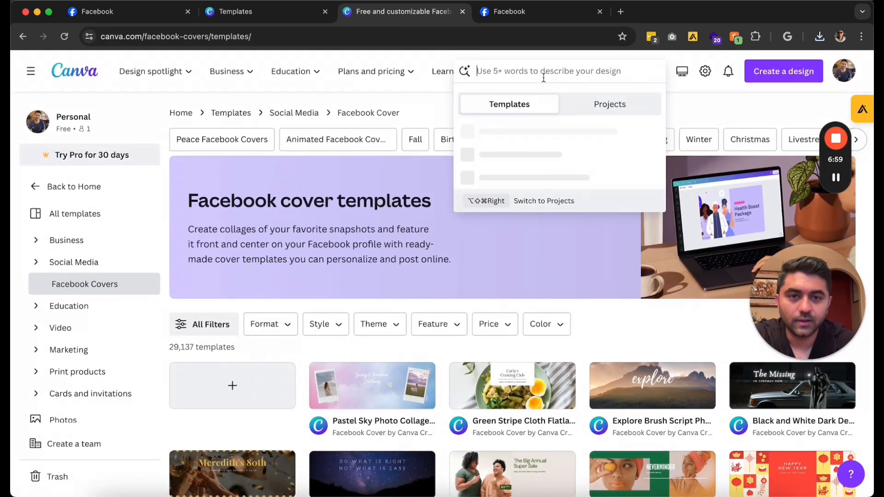
text(coffee)
key(Return)
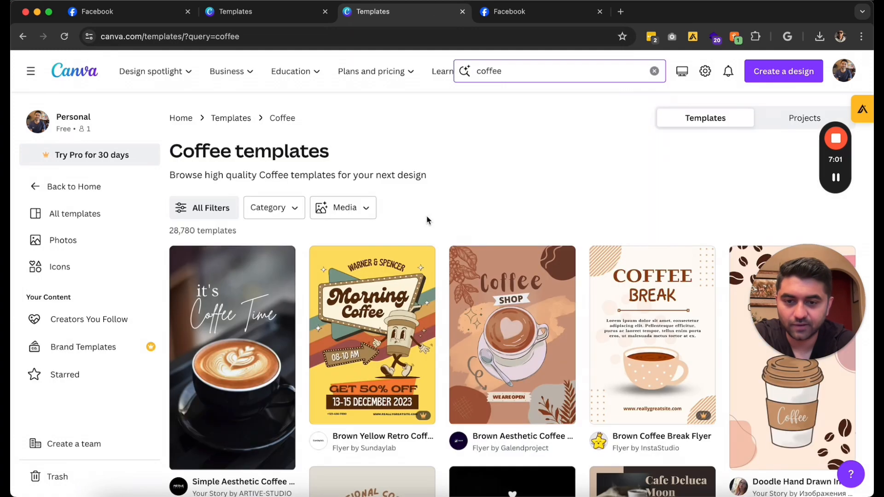
scroll(427, 220, down, 10)
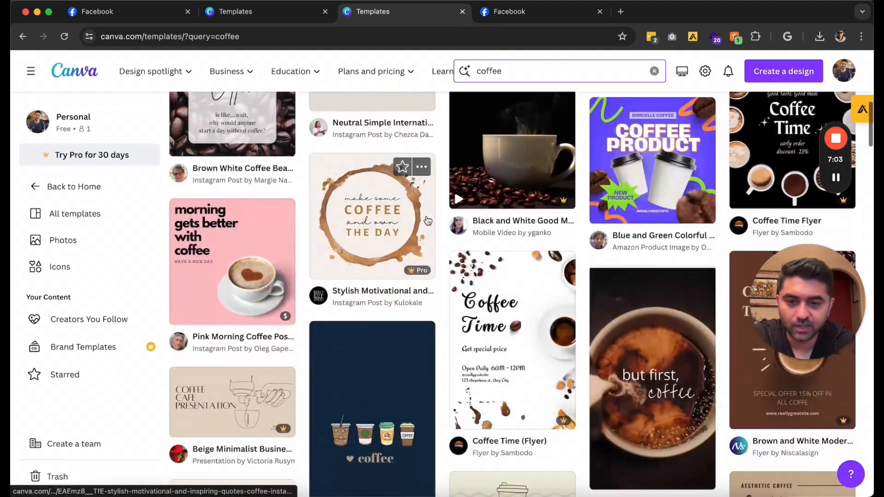
scroll(377, 289, down, 3)
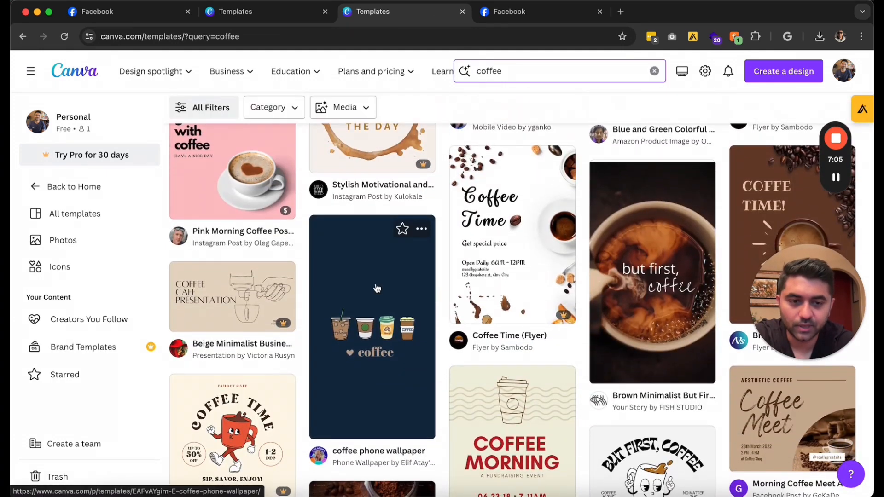
scroll(376, 288, down, 5)
scroll(376, 289, down, 8)
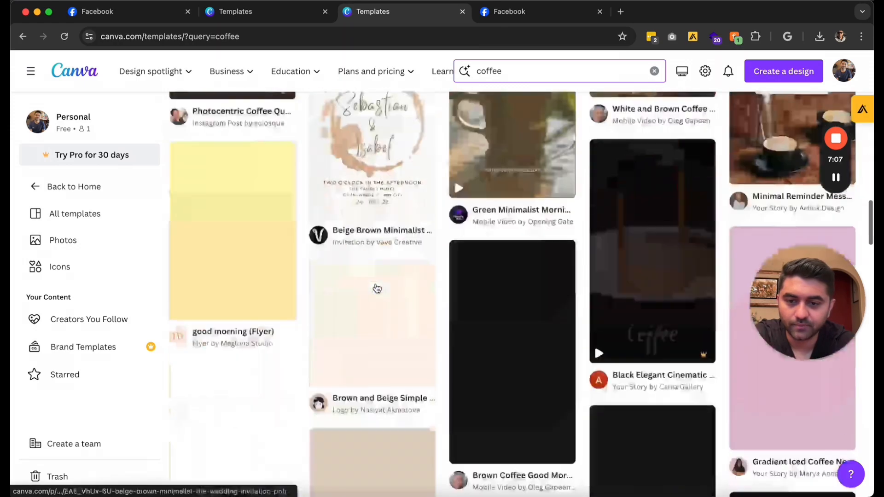
scroll(377, 288, down, 2)
scroll(377, 288, up, 10)
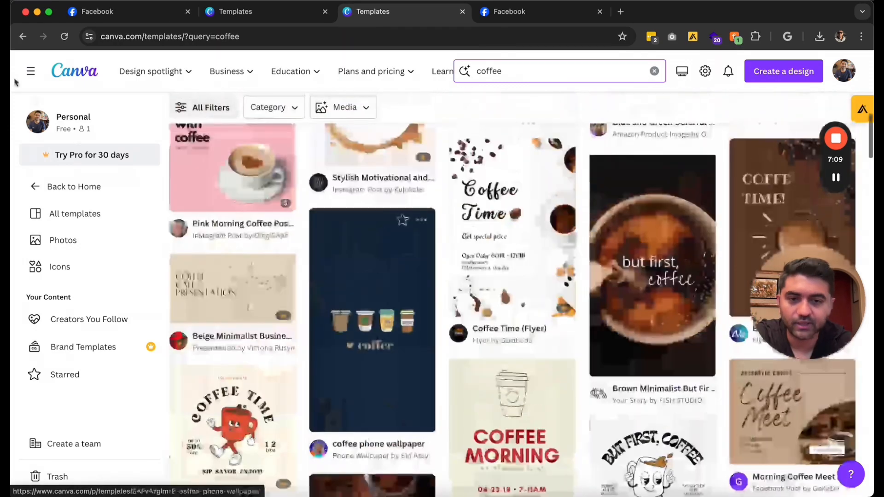
Start a new design from the Black Flatlay Facebook cover template
click(23, 37)
scroll(389, 152, down, 10)
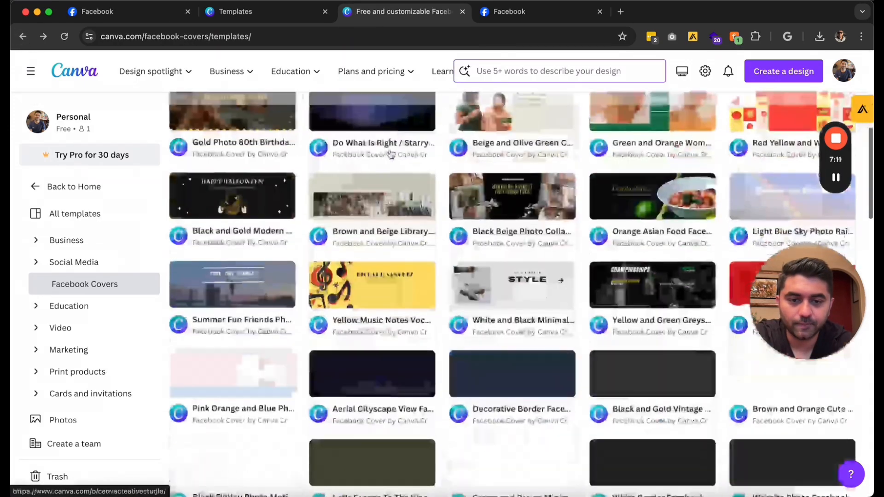
scroll(390, 154, down, 2)
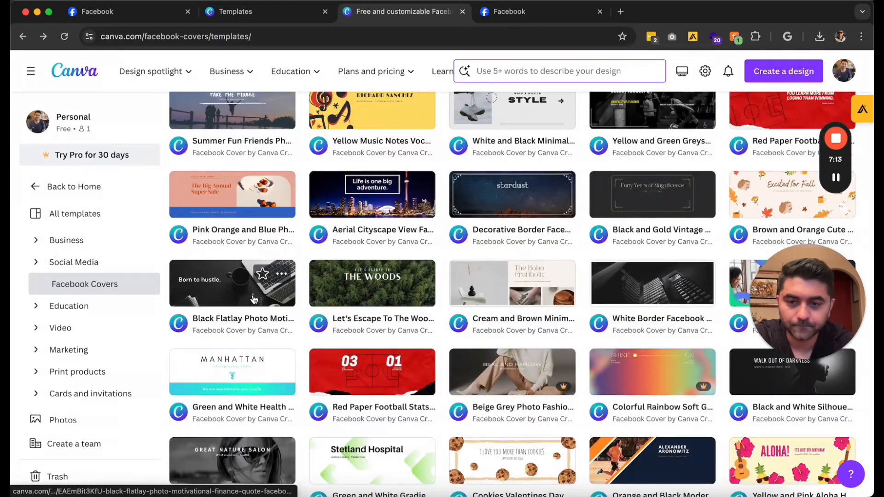
click(232, 303)
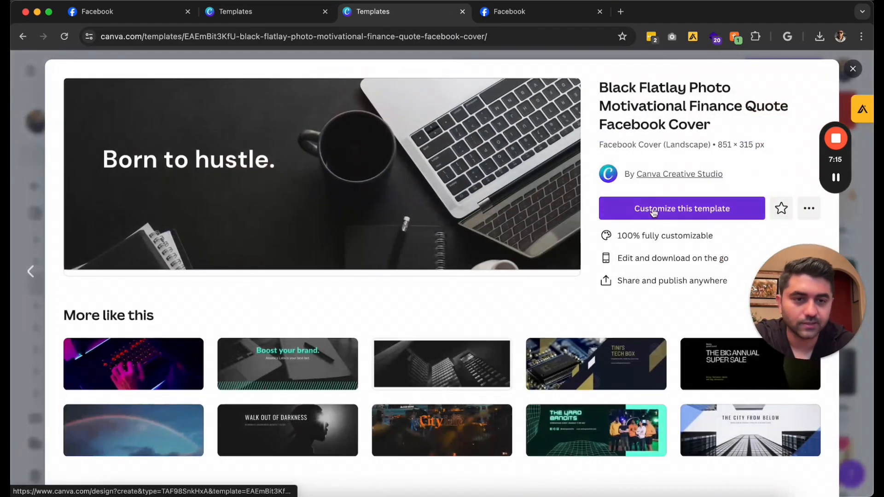
click(653, 208)
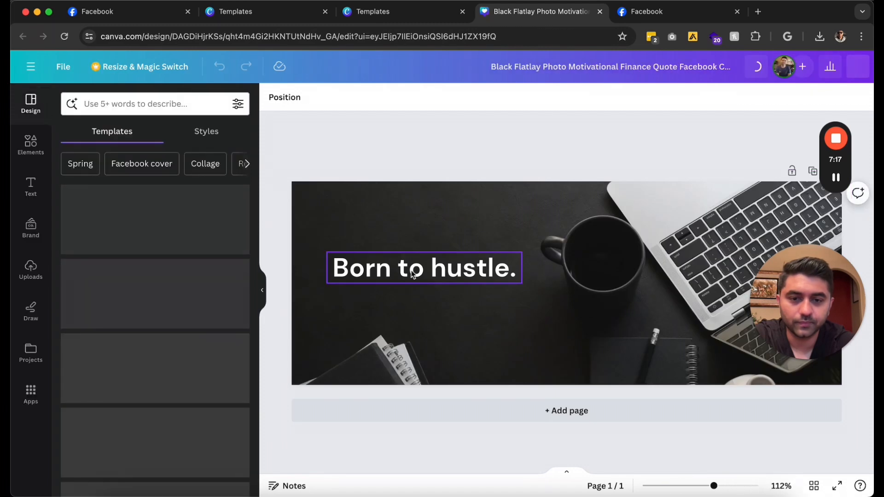
Replace the 'Born to hustle.' heading with 'Mike's Coffee'
double_click(450, 269)
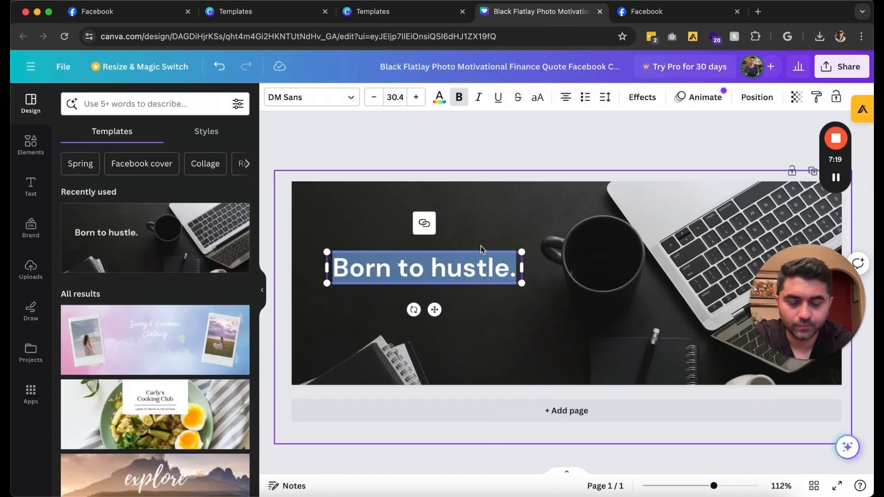
text(Mike's Coffee)
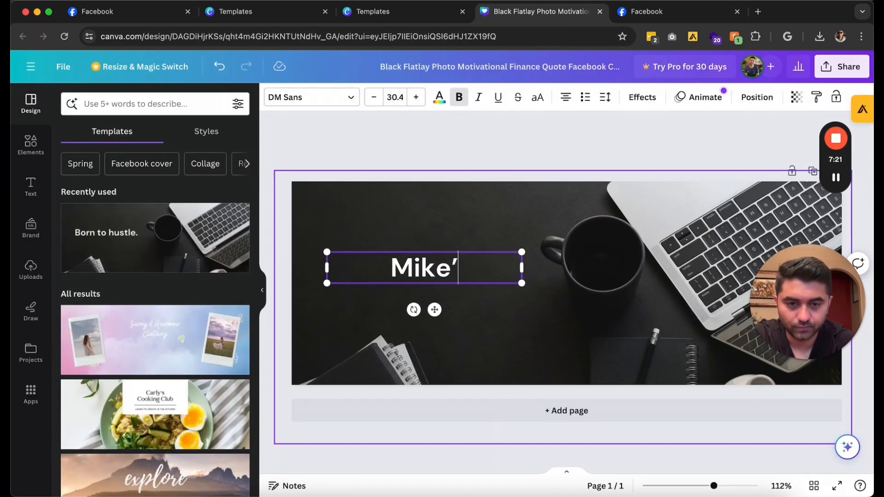
click(509, 152)
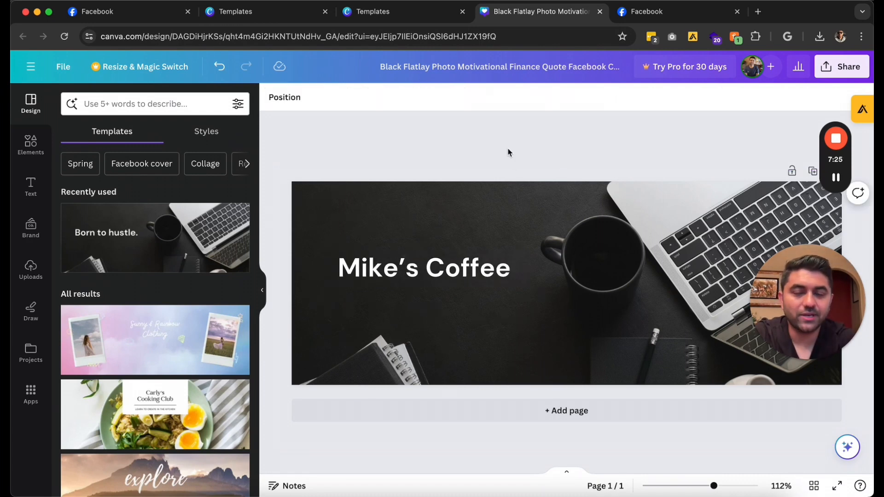
Add a yellow quote-mark graphic from the testimonial elements, shrunk to about 54 × 35
click(30, 145)
click(127, 105)
text(testimo)
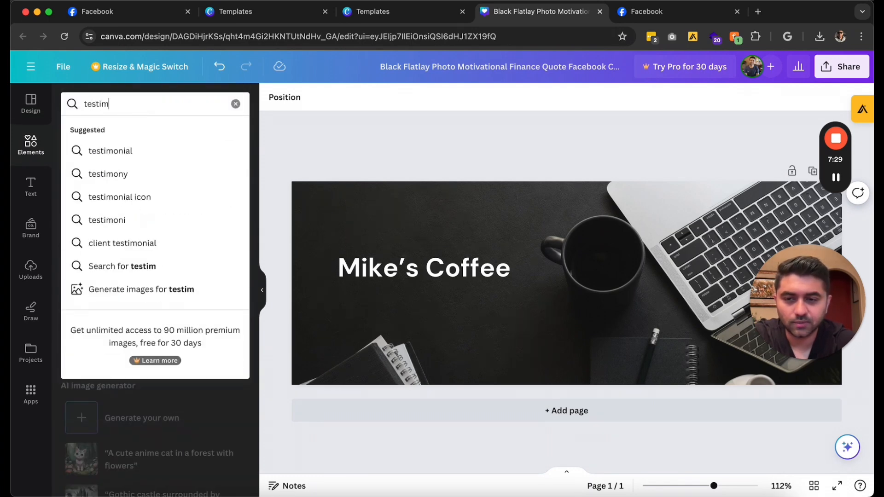
click(120, 152)
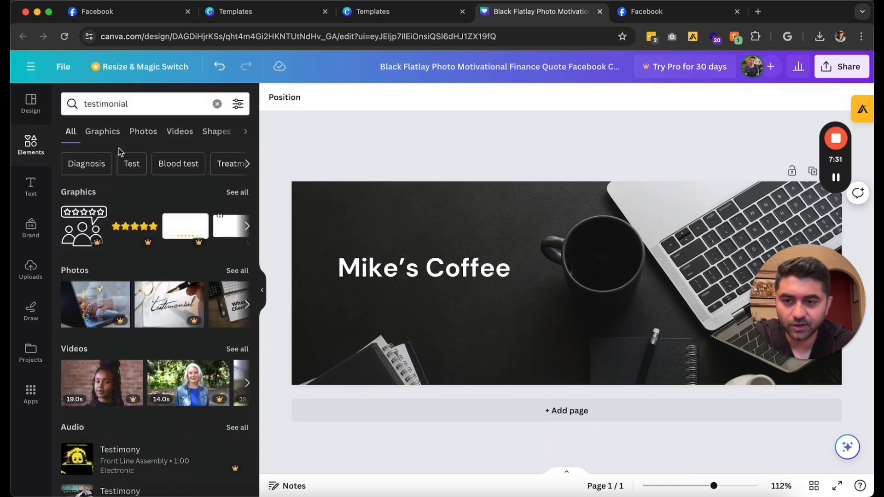
click(183, 227)
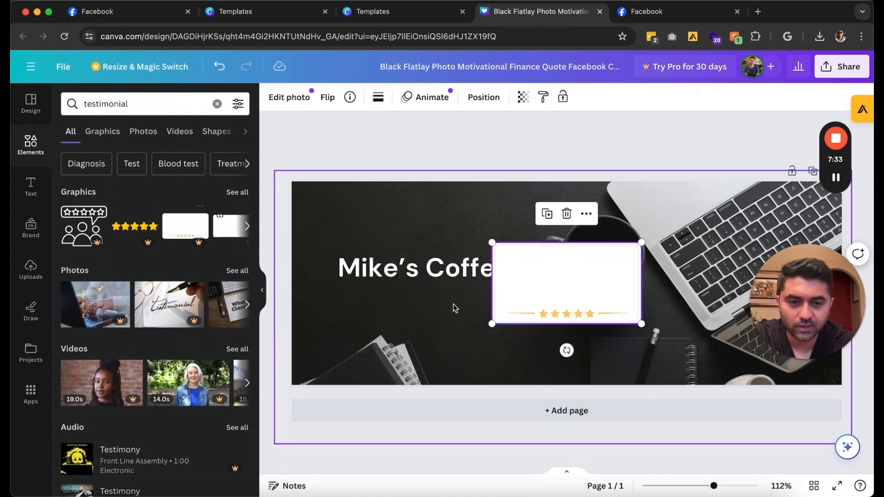
drag(554, 284, 405, 333)
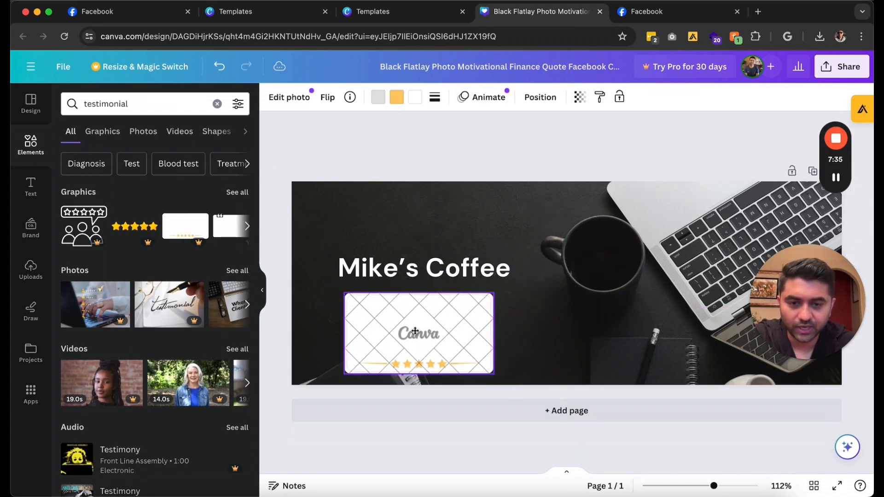
key(Delete)
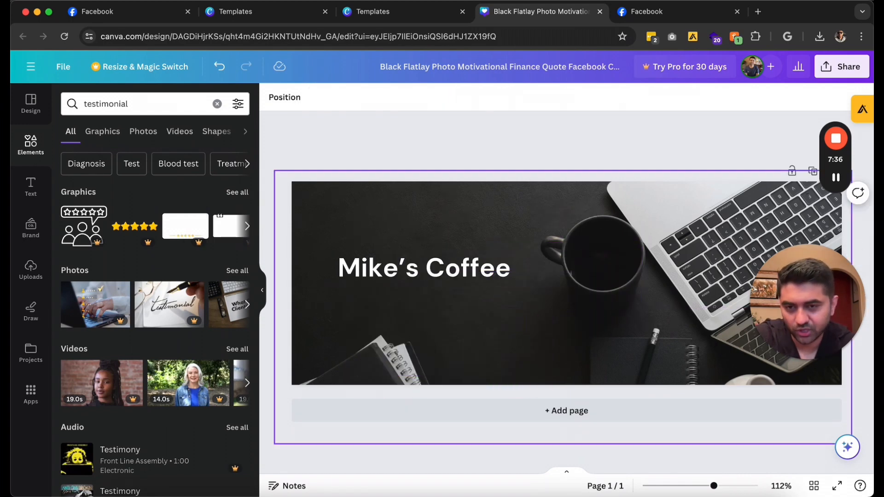
click(246, 226)
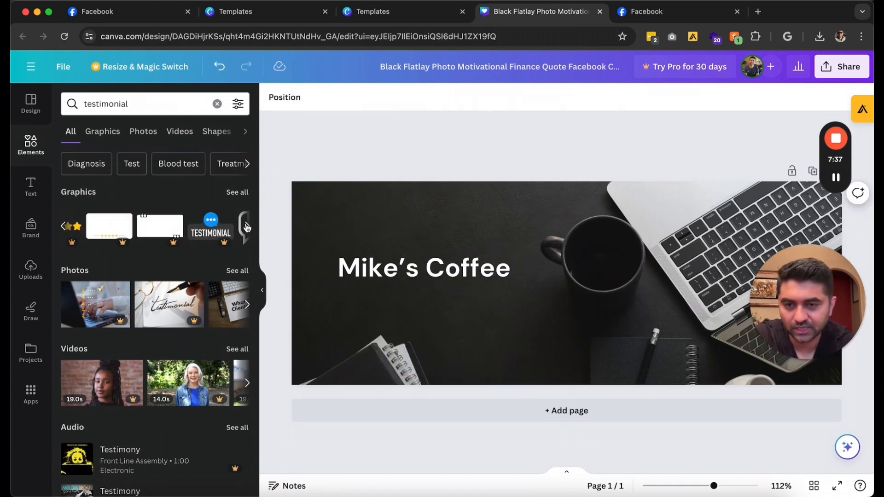
click(238, 192)
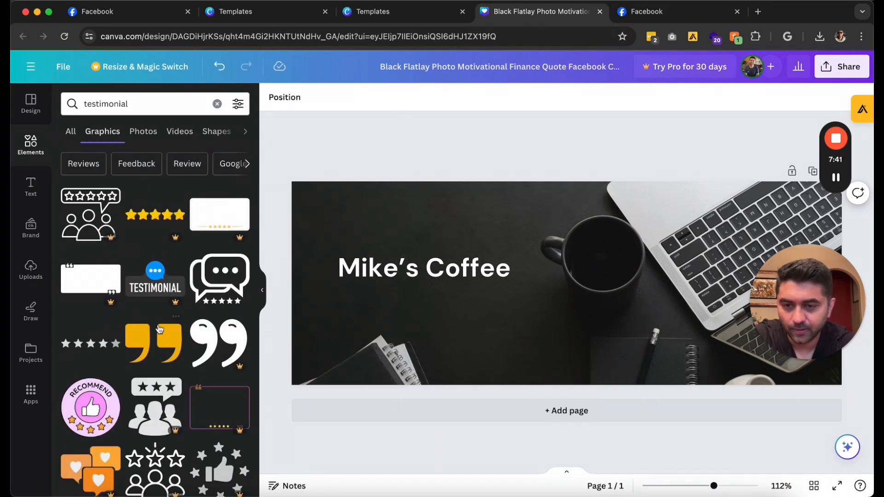
click(153, 343)
drag(630, 323, 511, 308)
Try rewriting the heading as 'Best Coffee Ever - bob', then undo back to 'Mike's Coffee'
double_click(461, 269)
text(Best Coff)
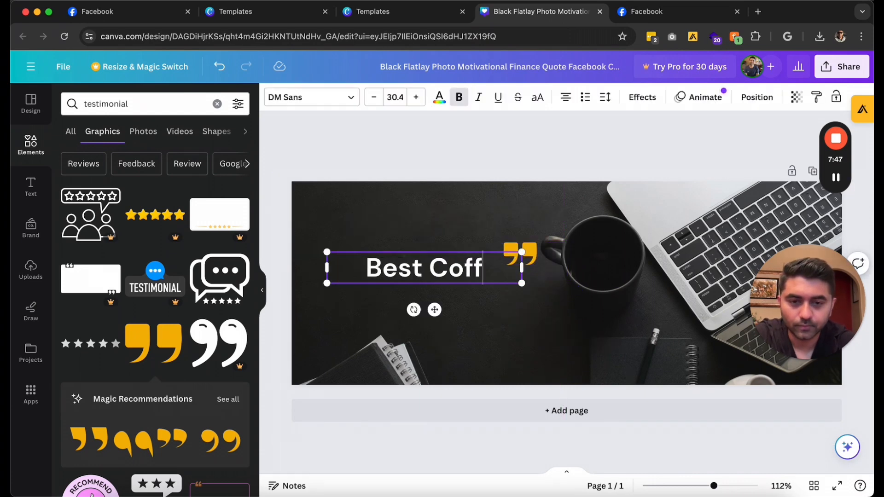
text(ee Ever)
key(Return)
text(- bob)
key(super+z)
key(super+z)
key(super+z)
key(super+z)
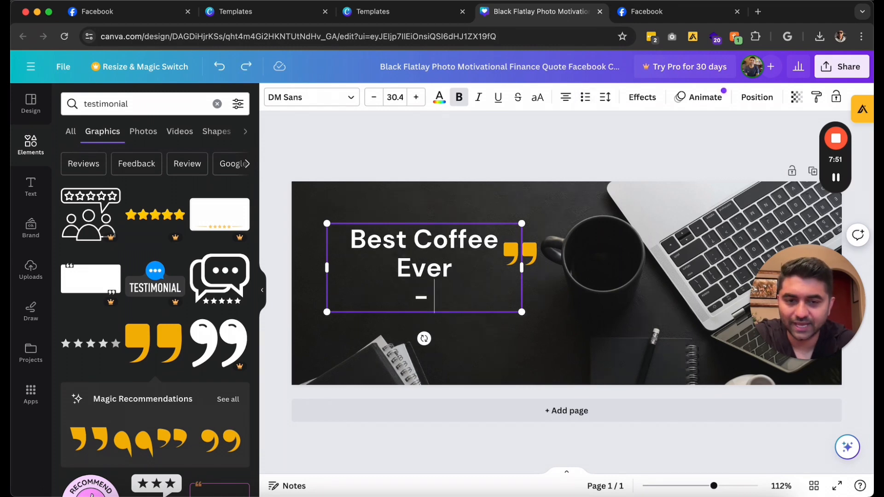
key(super+z)
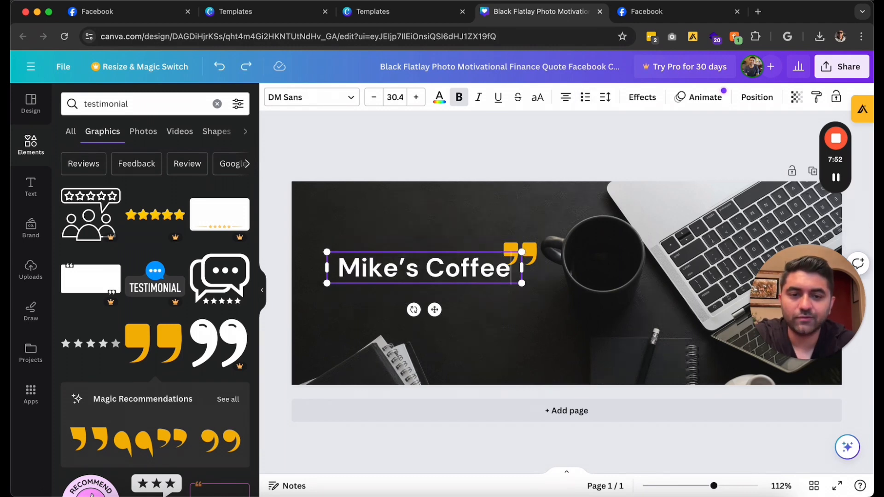
click(444, 223)
Download the Mike's Coffee cover as a PNG
click(854, 73)
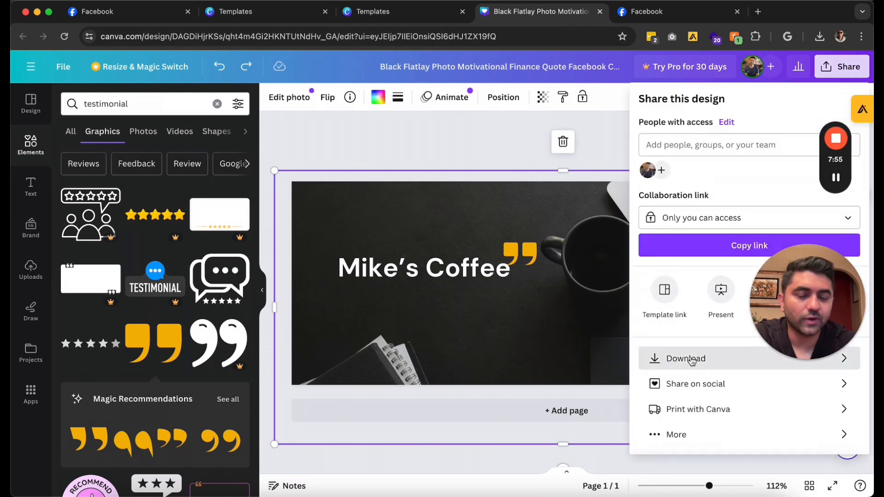
click(681, 359)
click(693, 284)
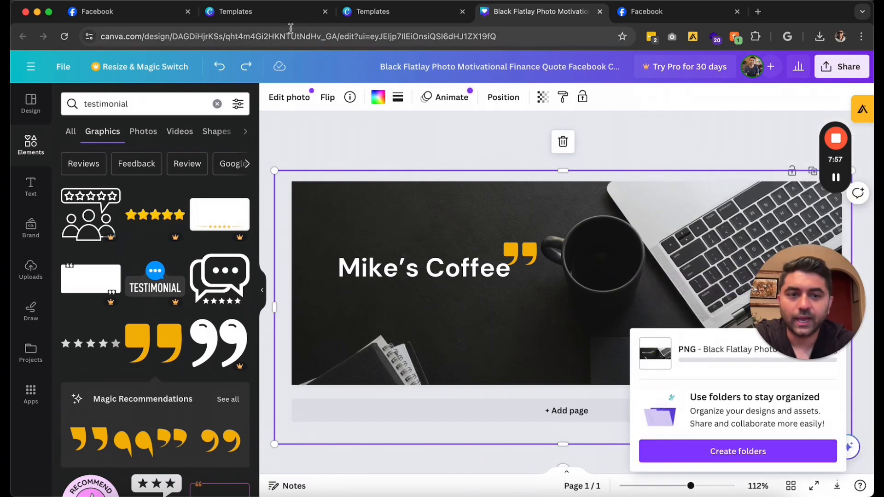
click(160, 20)
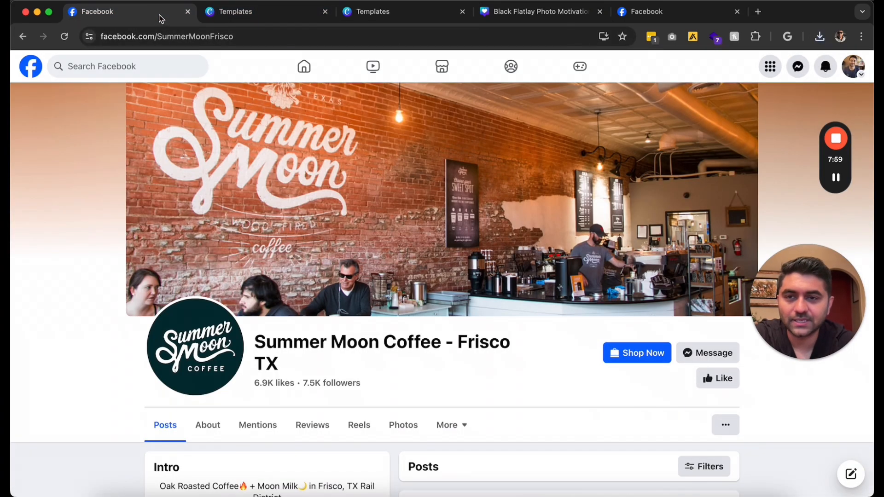
Set the downloaded Mike's Coffee PNG as the Page's cover photo and begin adding an action button
click(283, 18)
drag(643, 13, 382, 15)
click(112, 494)
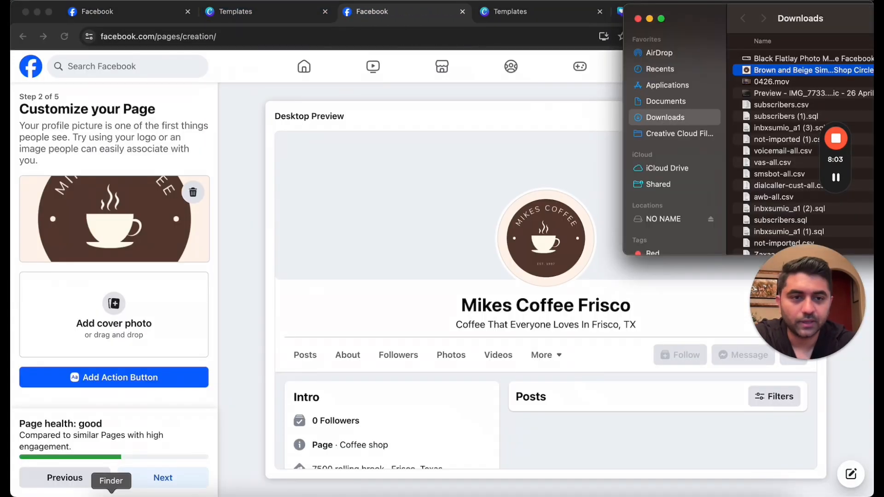
drag(760, 55, 94, 311)
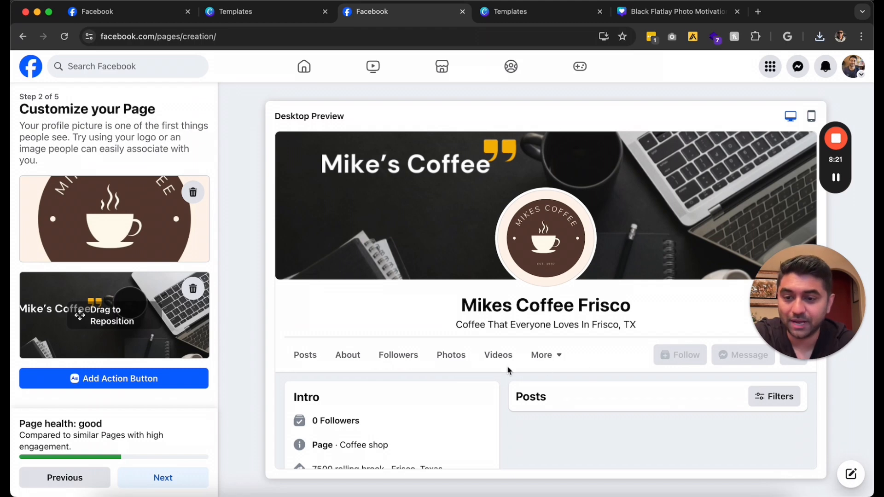
click(129, 380)
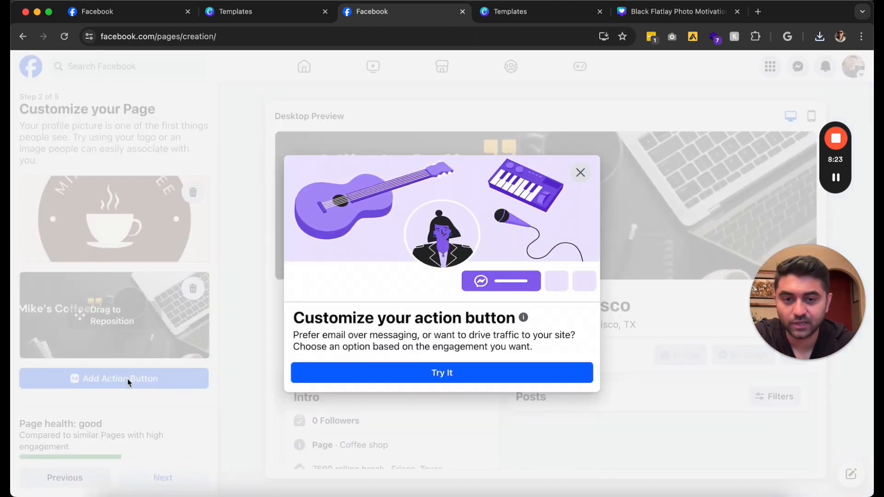
Save a Send message action button linked to Messenger for the Page
click(385, 371)
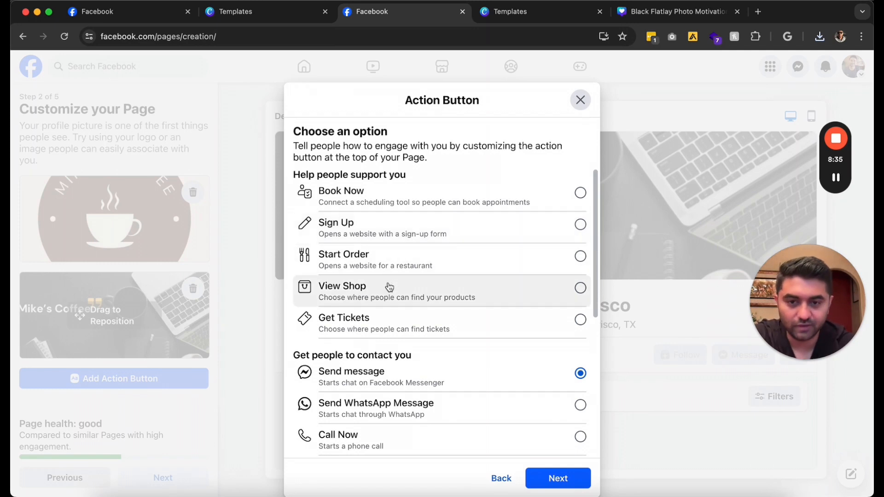
scroll(389, 287, down, 2)
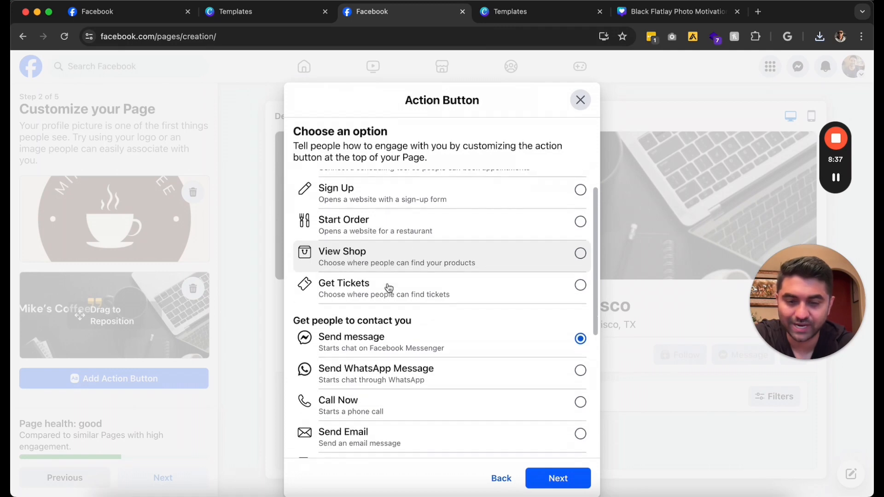
scroll(384, 302, down, 3)
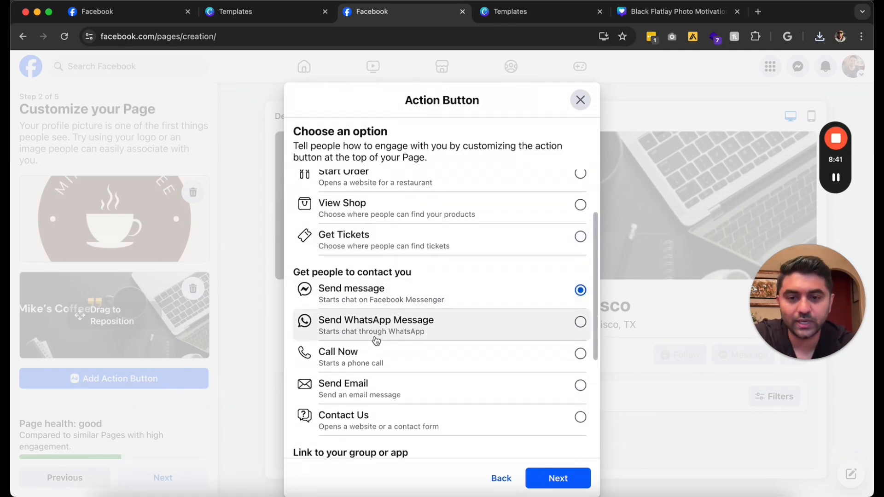
scroll(377, 336, down, 3)
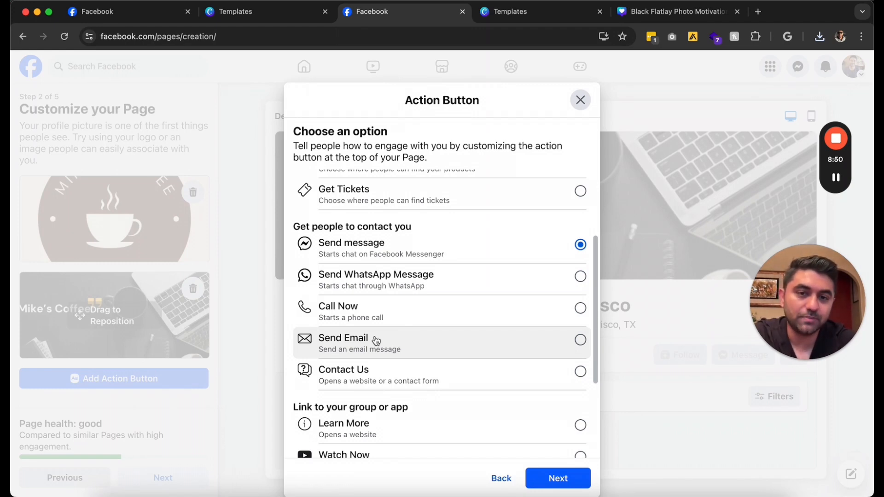
scroll(376, 340, up, 3)
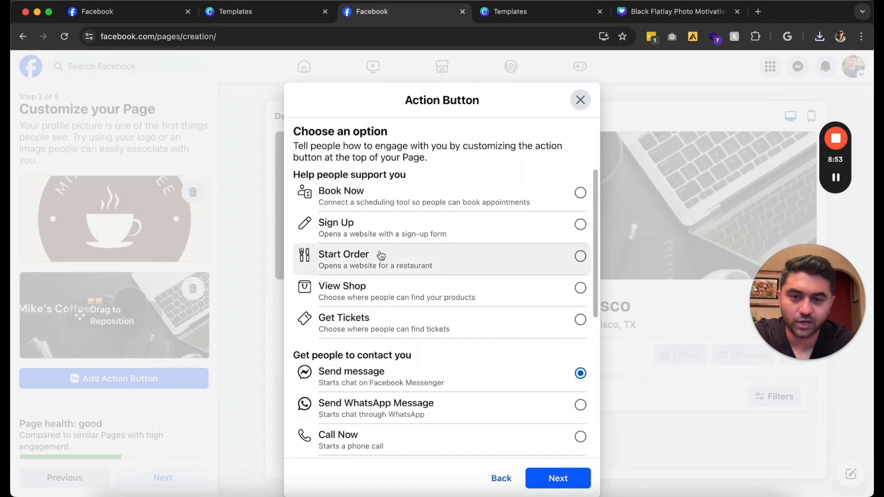
scroll(396, 235, down, 5)
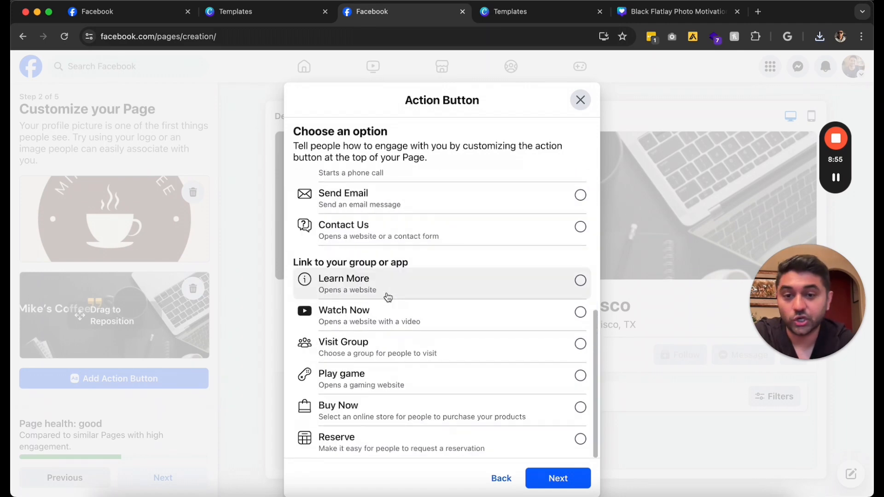
scroll(388, 297, up, 3)
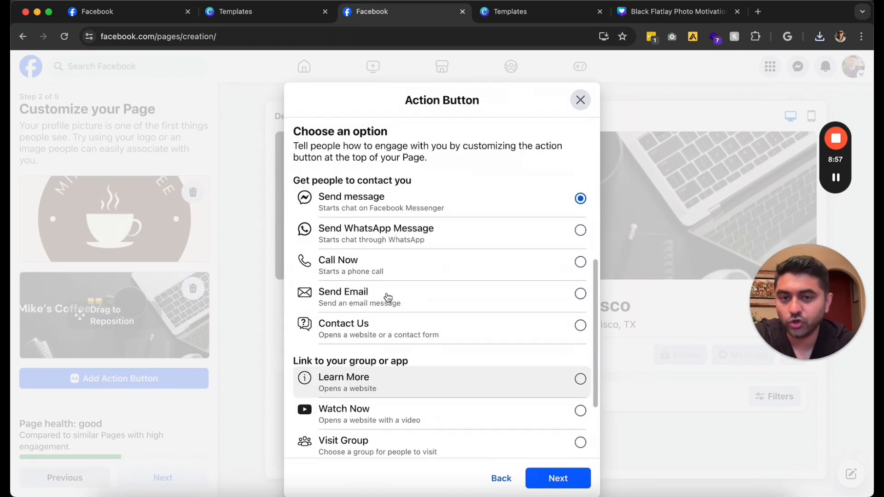
scroll(388, 297, down, 3)
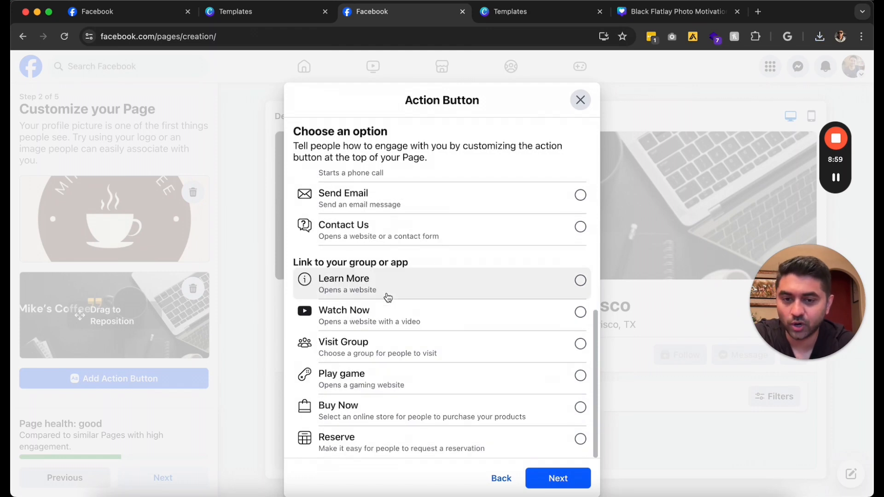
scroll(388, 297, up, 3)
scroll(388, 297, down, 3)
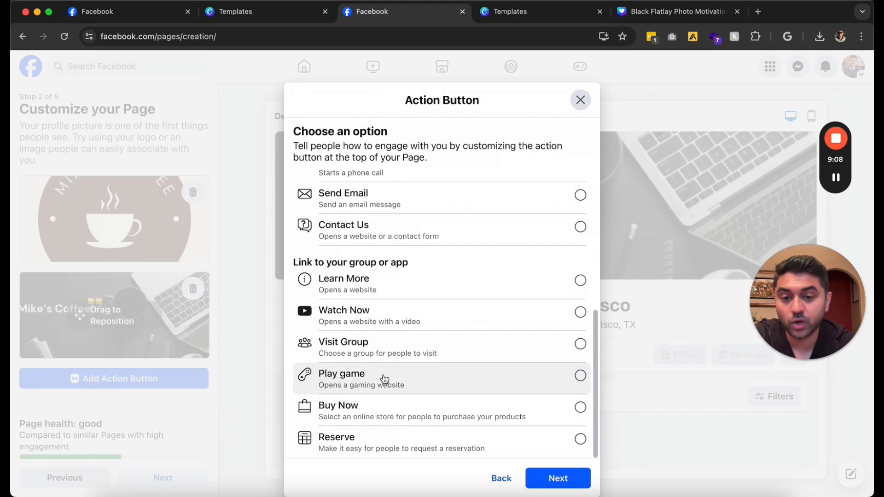
scroll(385, 379, up, 6)
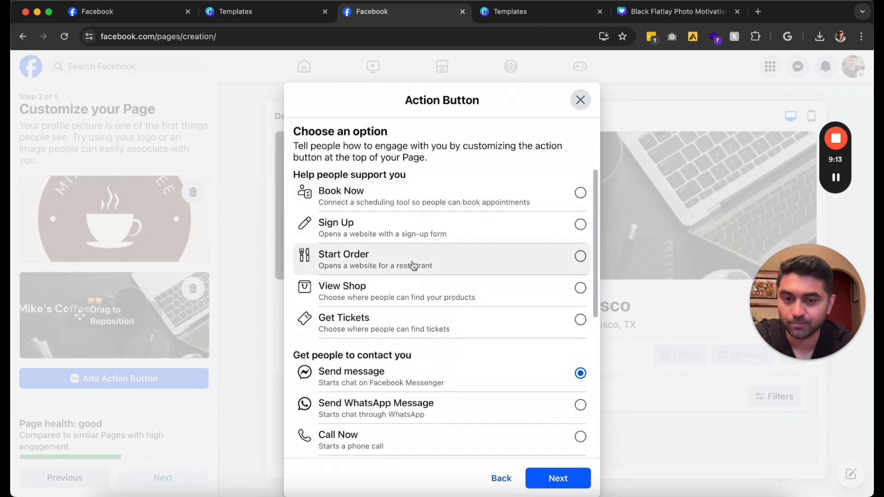
click(556, 477)
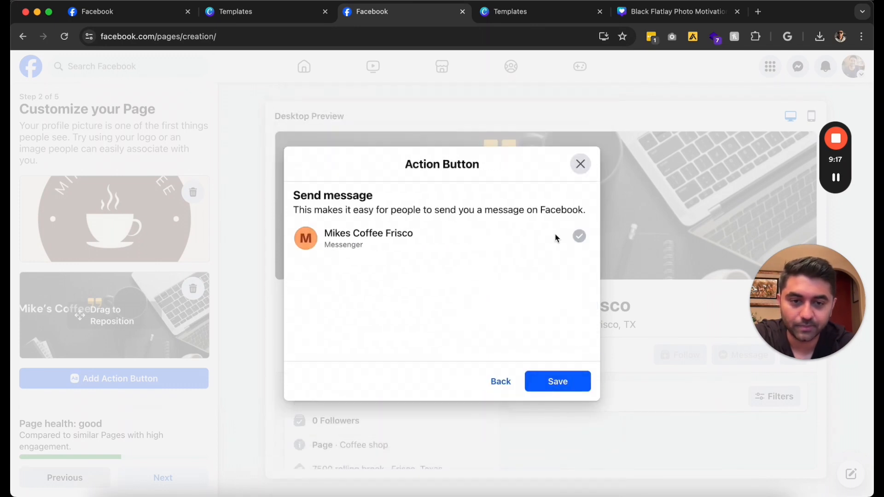
click(560, 382)
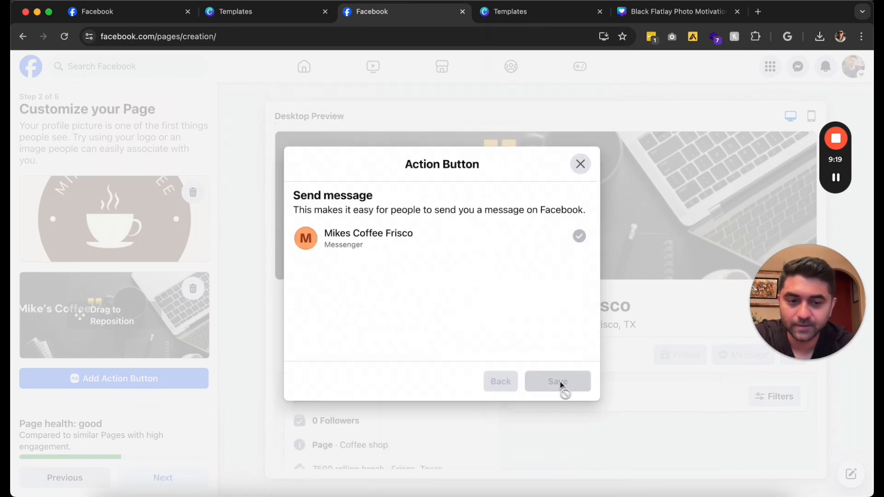
scroll(559, 387, down, 2)
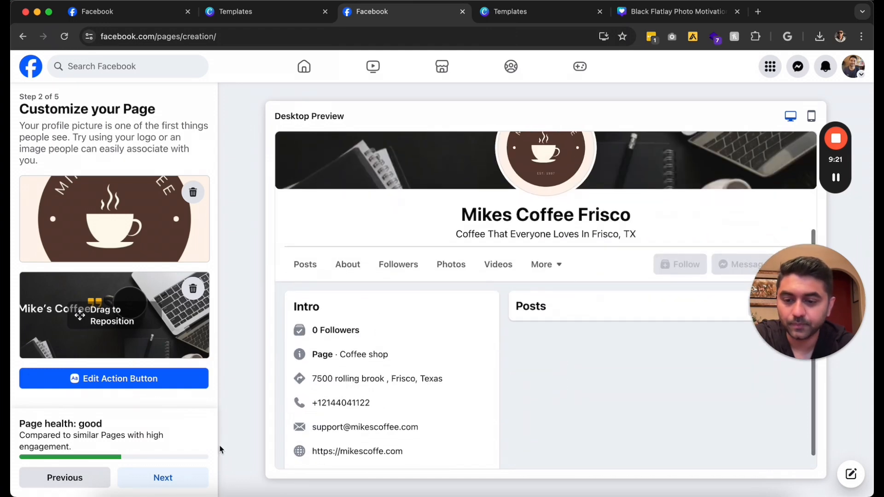
Skip connecting WhatsApp and inviting friends, advancing to setup step 5 of 5
click(163, 479)
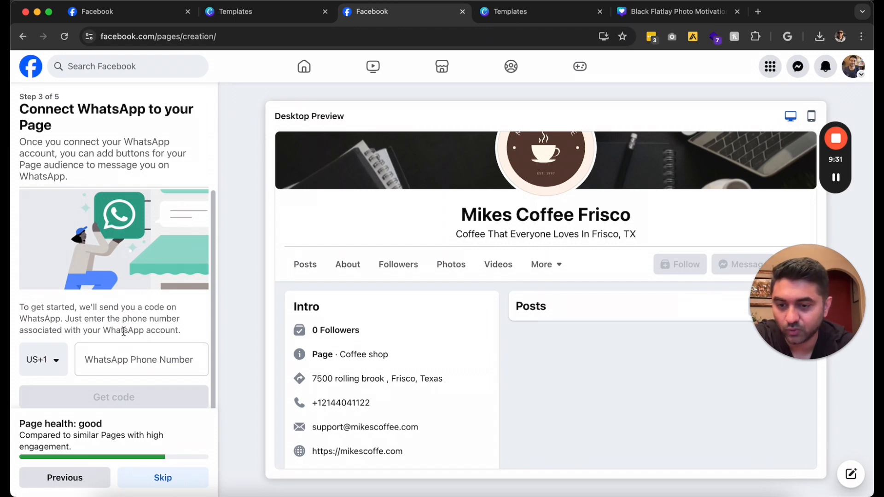
click(162, 479)
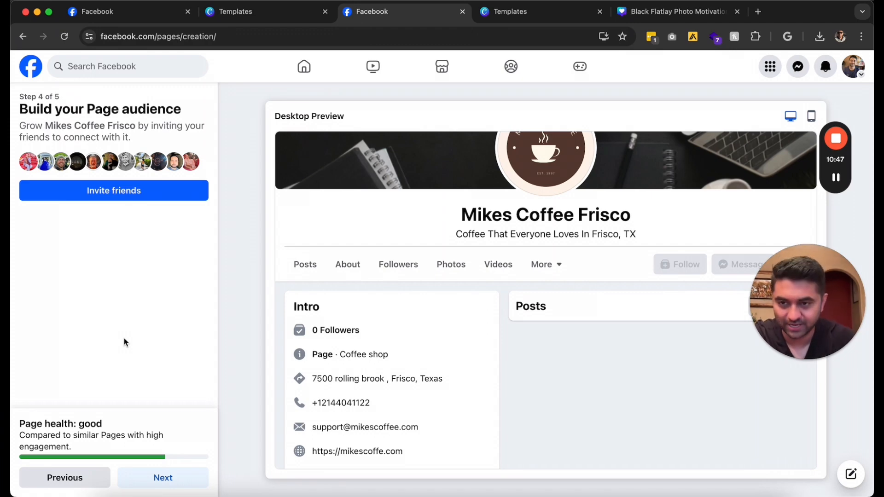
click(171, 486)
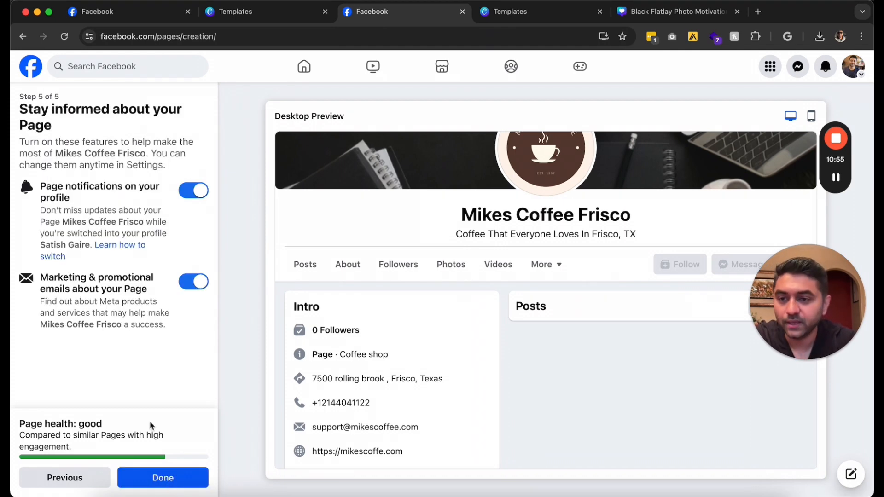
Finish Page setup, declining the welcome dialog and closing the Switched to Mikes Coffee Frisco notice
click(154, 477)
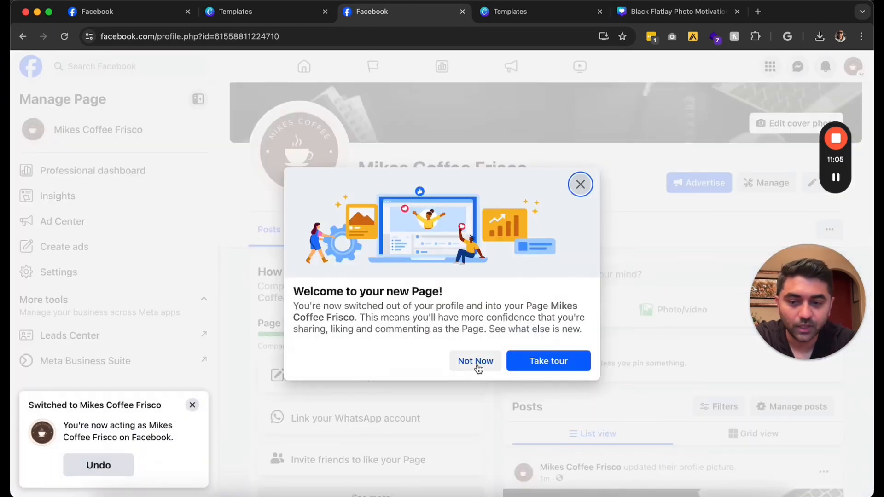
click(483, 368)
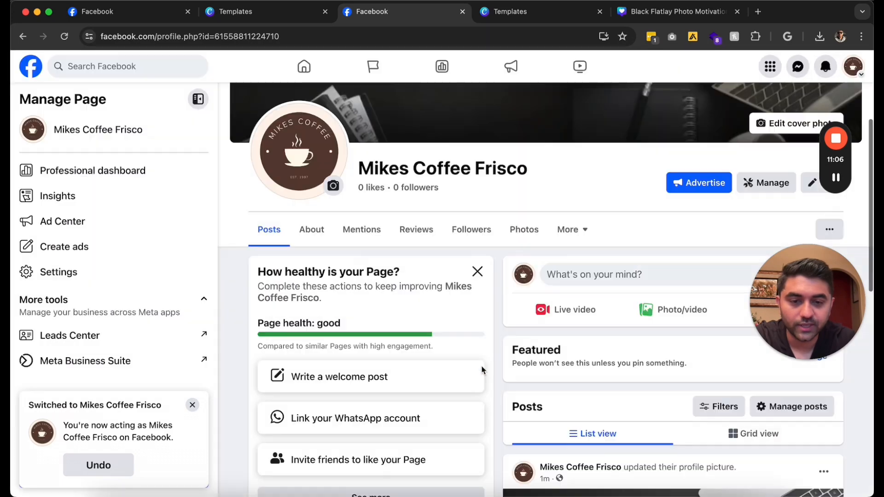
click(193, 404)
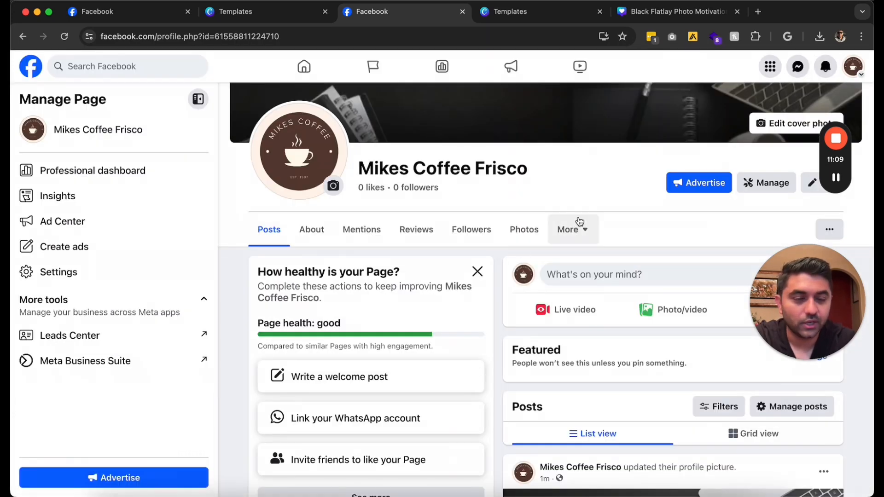
scroll(578, 223, up, 3)
scroll(580, 221, down, 5)
scroll(580, 221, up, 2)
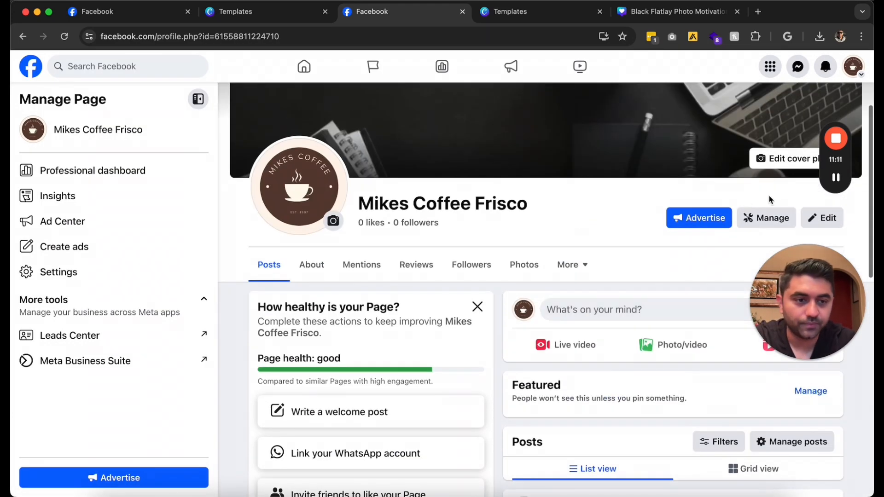
drag(808, 304, 523, 188)
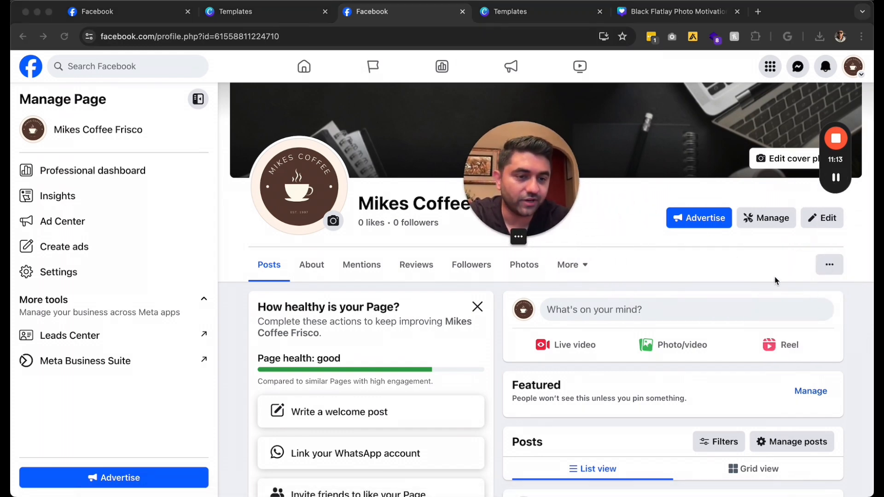
click(828, 271)
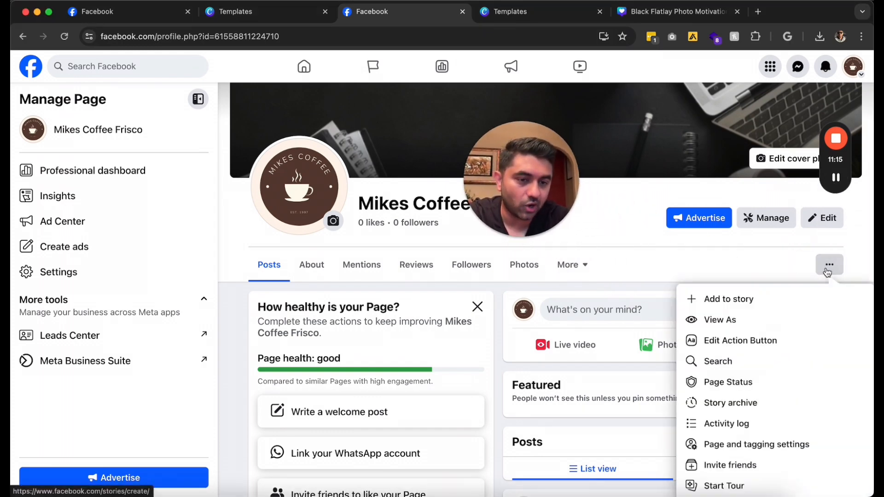
click(752, 320)
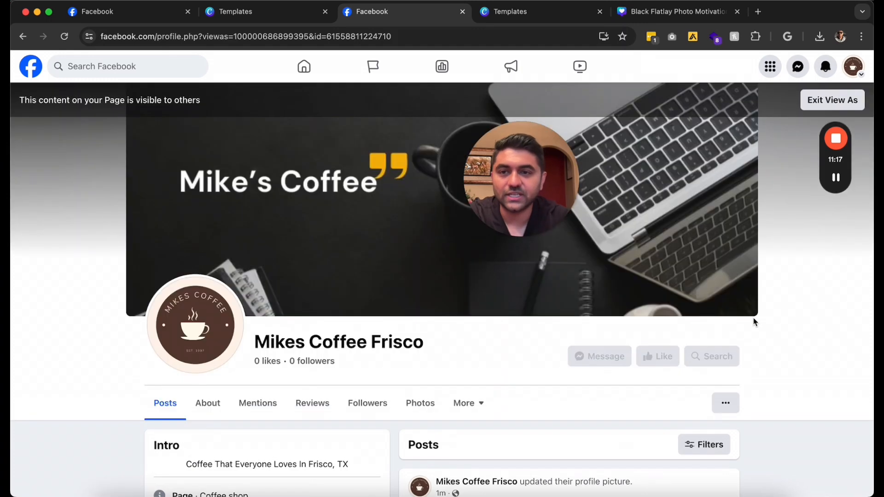
scroll(351, 306, down, 5)
scroll(351, 307, down, 2)
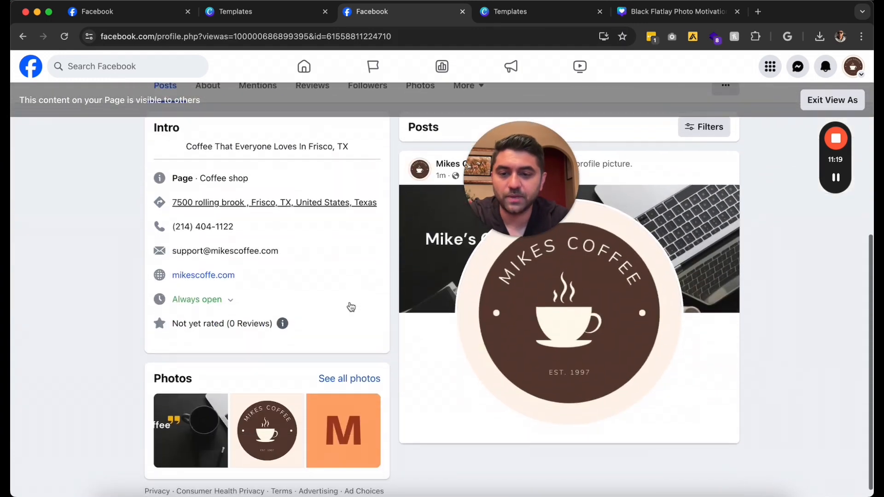
scroll(350, 306, up, 4)
scroll(351, 306, down, 3)
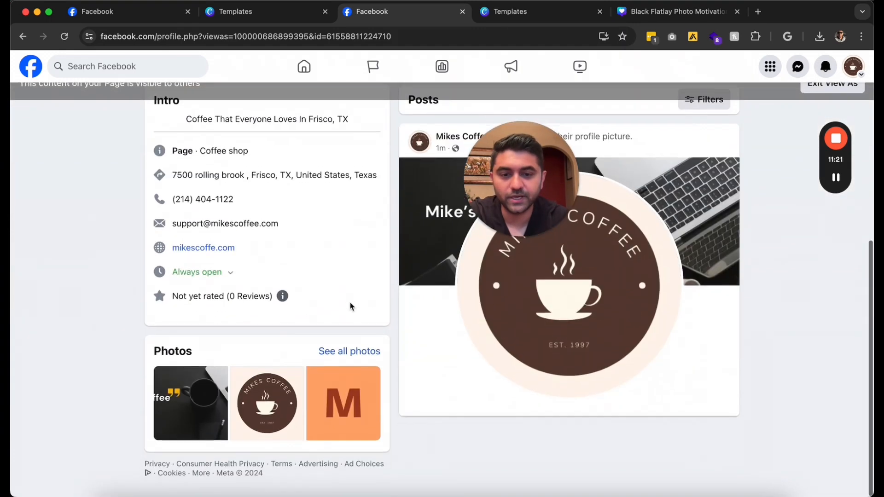
click(837, 178)
click(837, 178)
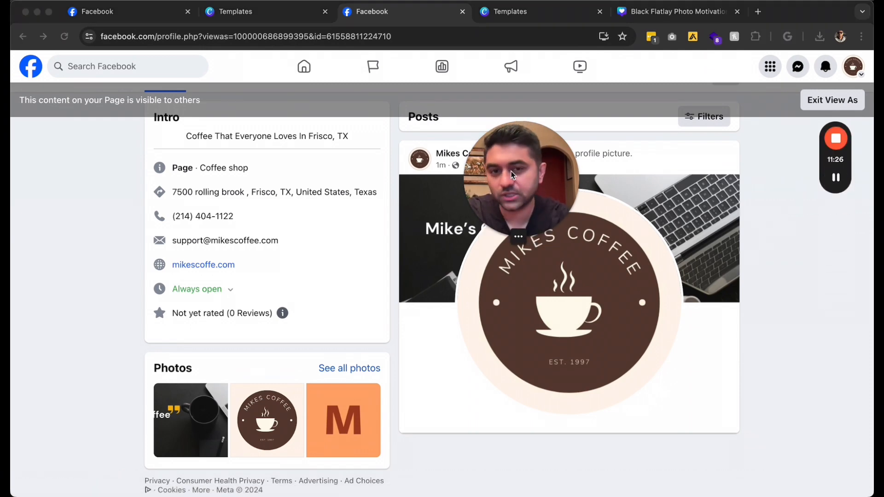
drag(524, 174, 717, 309)
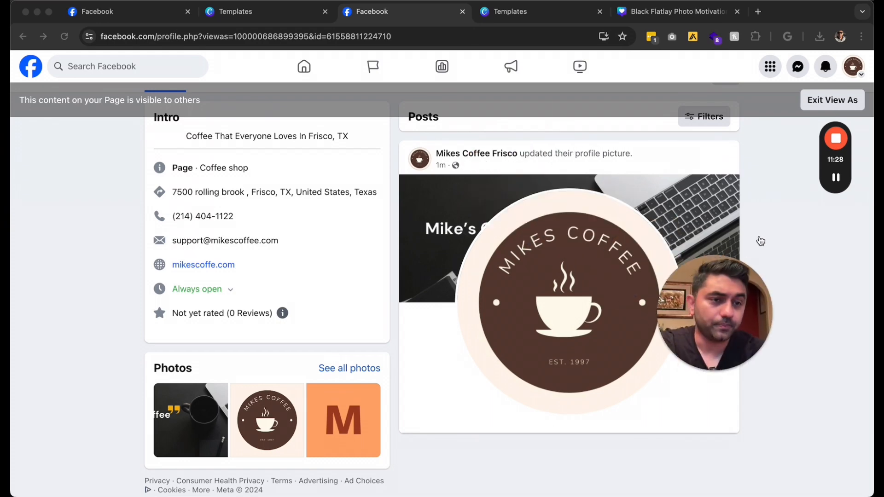
click(816, 108)
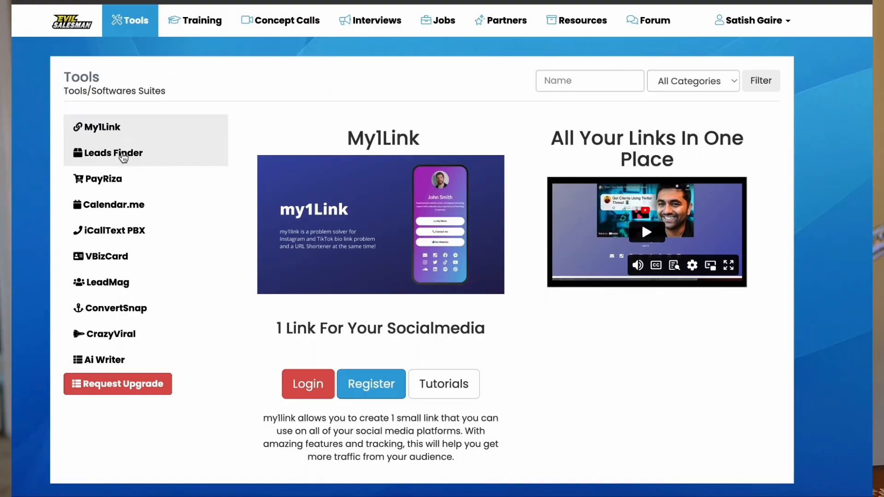
View the details of each Tools sidebar item, from Leads Finder through CrazyViral
click(120, 155)
click(113, 184)
click(114, 204)
click(116, 229)
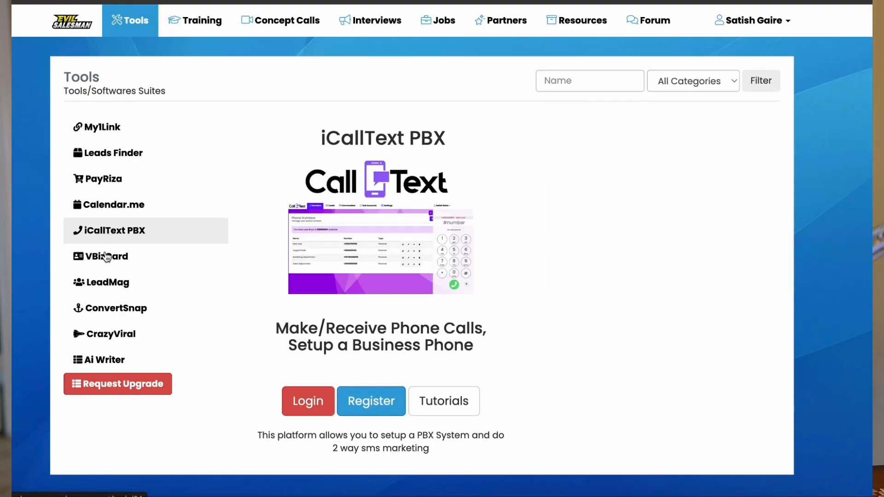
click(109, 257)
click(106, 281)
click(105, 308)
click(103, 334)
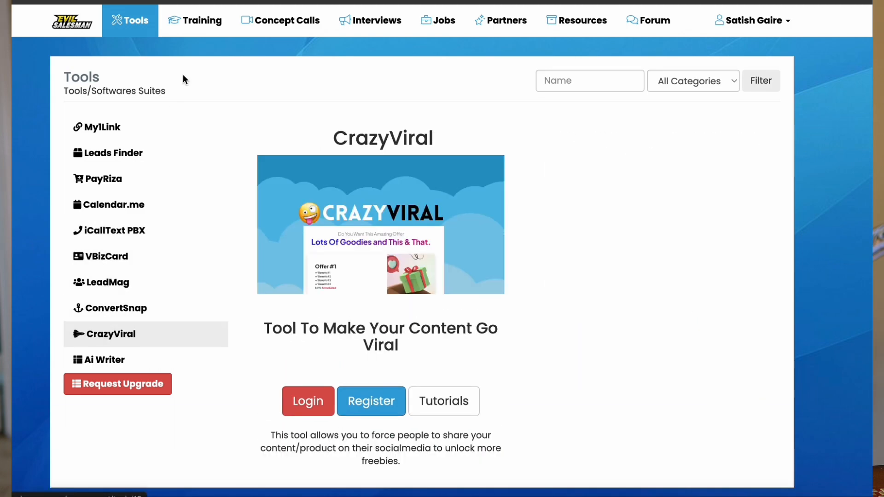
Browse the Training, Concept Calls, Interviews and Resources sections, then scroll the Tools home page
click(199, 22)
click(276, 20)
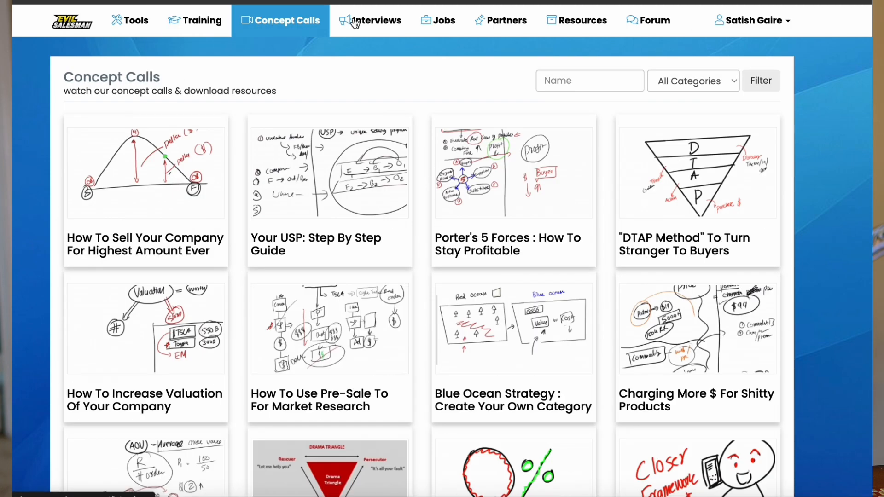
click(357, 20)
click(583, 22)
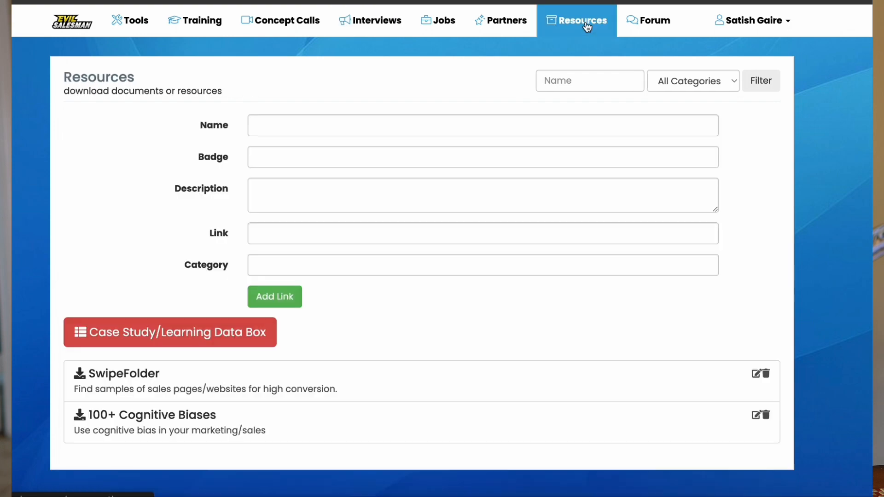
click(250, 340)
click(124, 20)
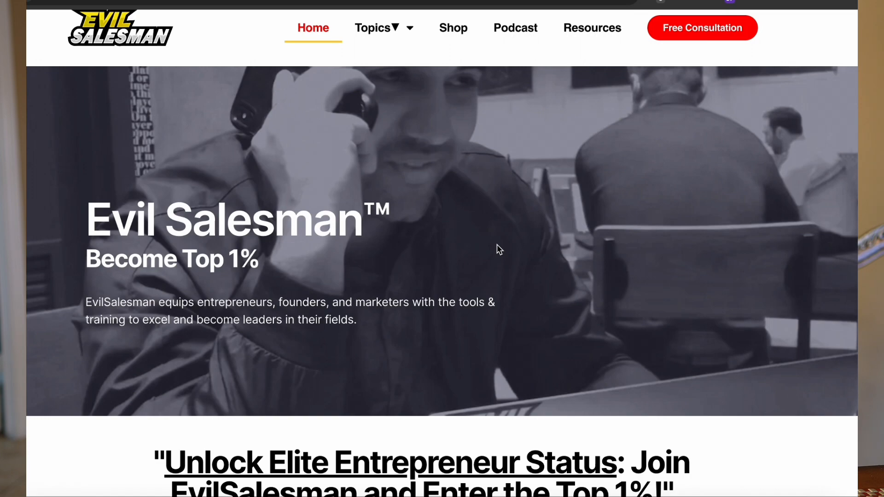
scroll(497, 249, up, 1)
scroll(496, 245, down, 7)
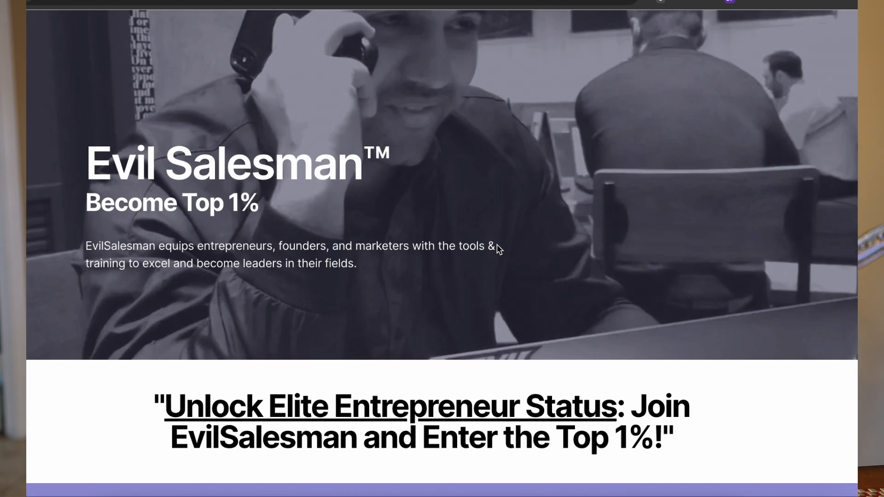
scroll(496, 245, down, 15)
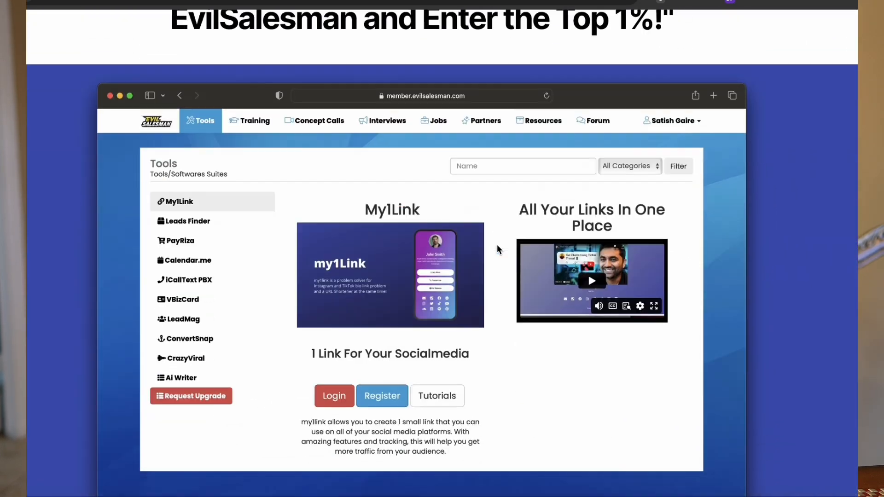
scroll(496, 249, down, 3)
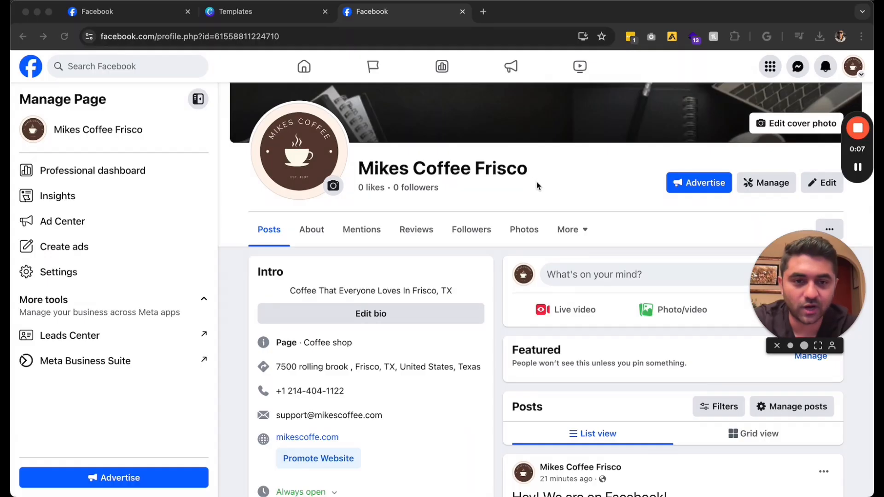
Open and close the Add featured editor, then view the Page's empty Reviews section
scroll(538, 186, down, 1)
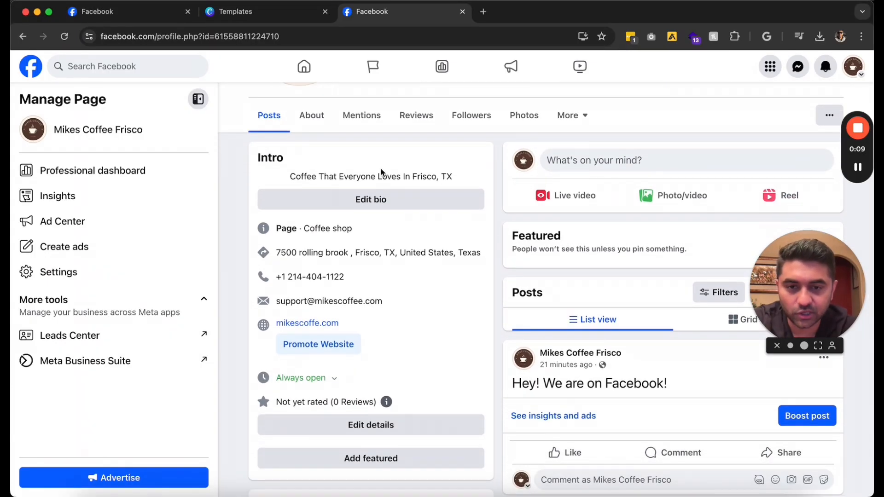
scroll(386, 338, down, 4)
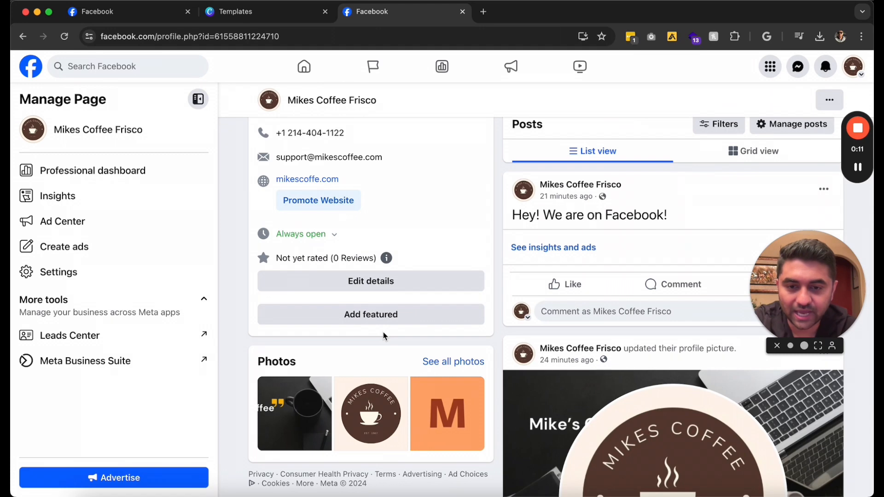
click(388, 325)
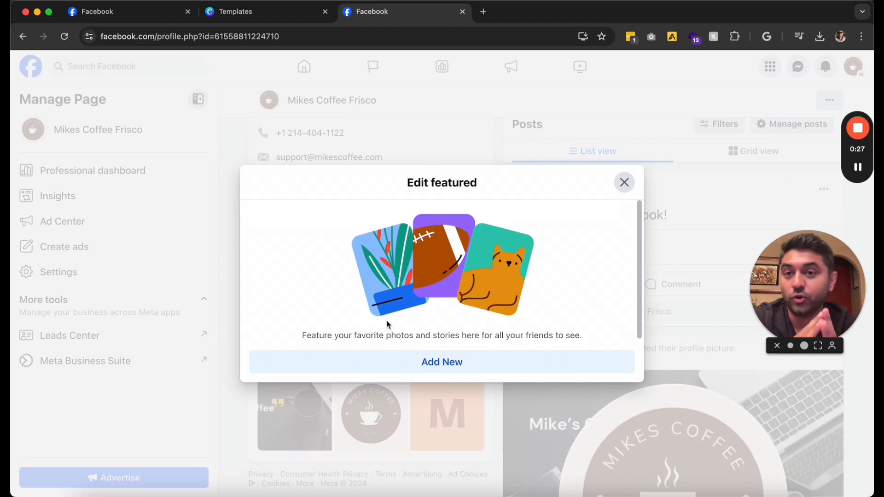
click(624, 182)
scroll(400, 216, up, 3)
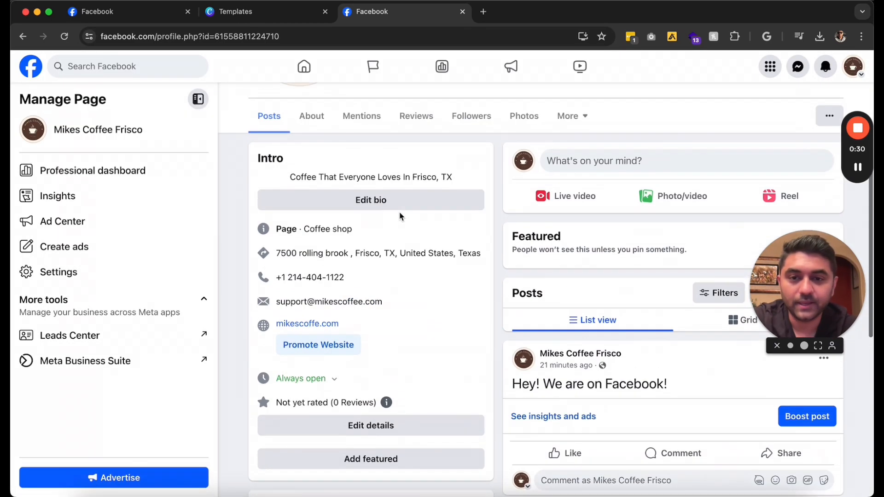
click(410, 120)
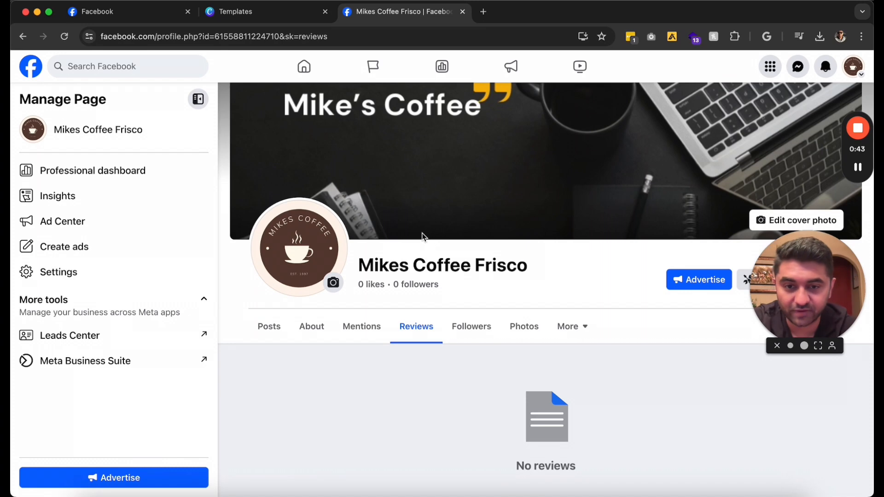
Show the Page's About section with category Coffee shop, Frisco address, phone and e-mail
click(260, 326)
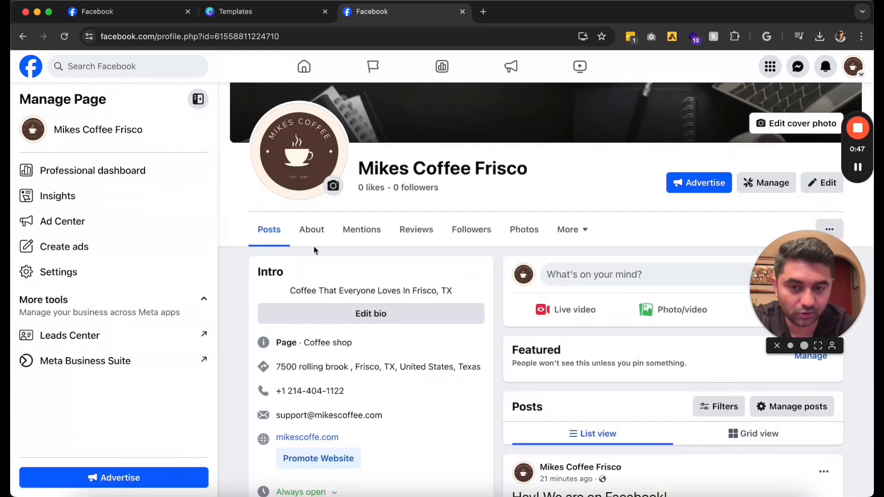
click(324, 231)
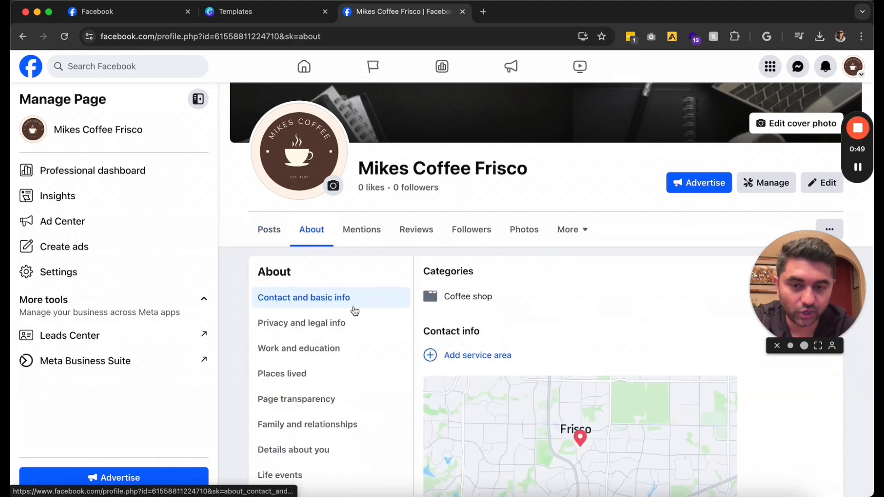
scroll(359, 317, down, 5)
scroll(358, 317, up, 2)
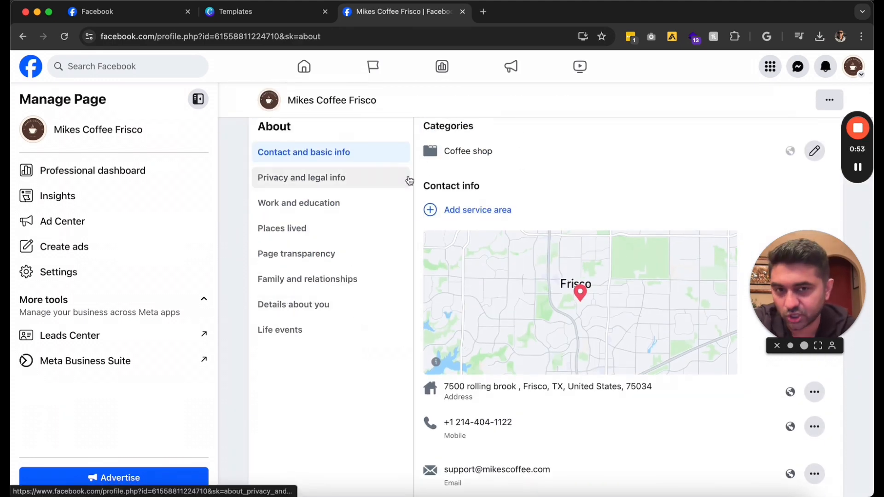
Add Plano, TX as a service area for the business
click(489, 209)
click(485, 216)
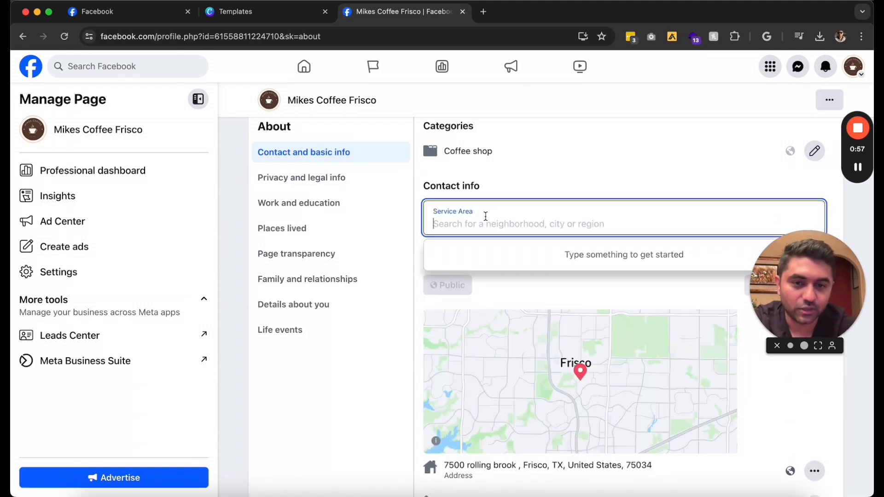
text(plano)
click(477, 258)
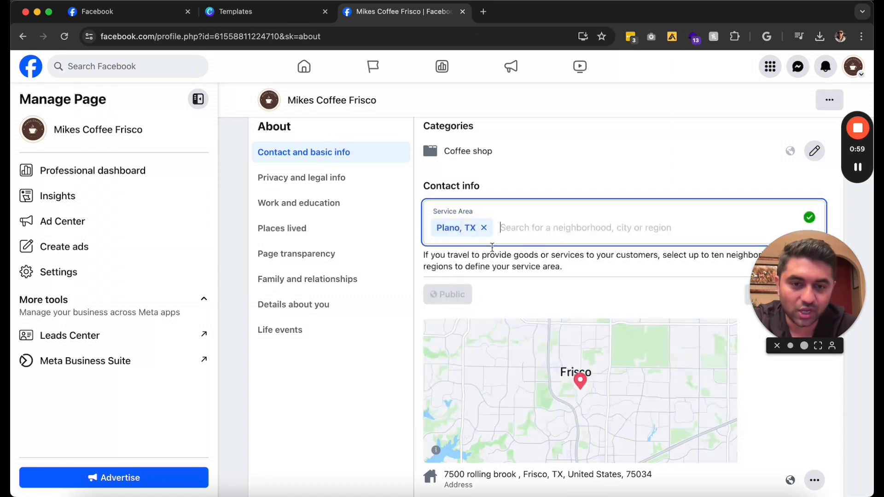
Add Dallas, TX as a second service area and save both
text(dalals)
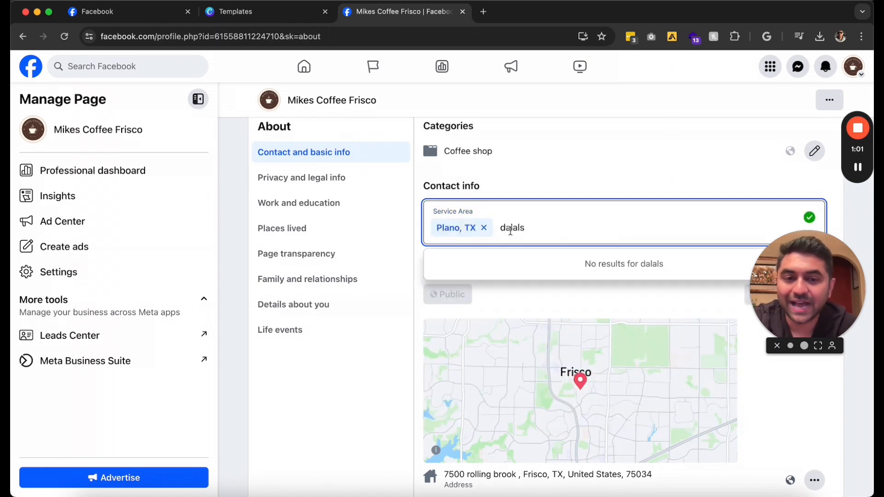
key(BackSpace)
key(BackSpace)
key(BackSpace)
text(las)
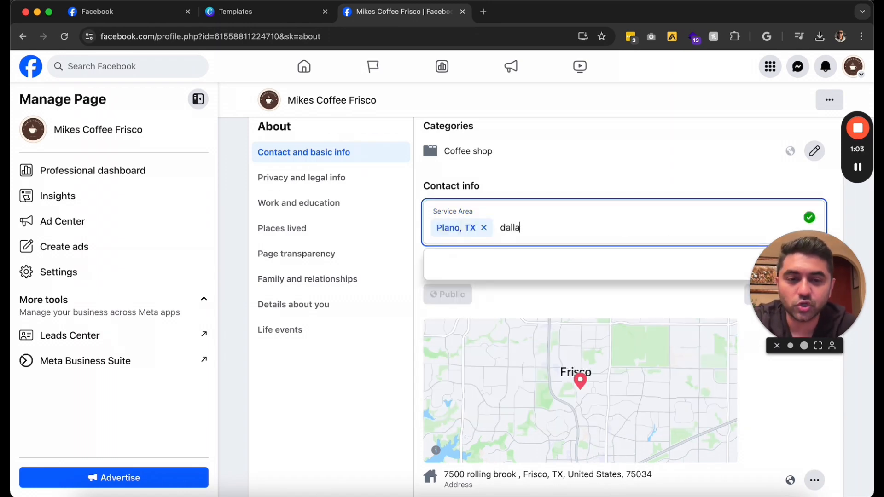
click(489, 273)
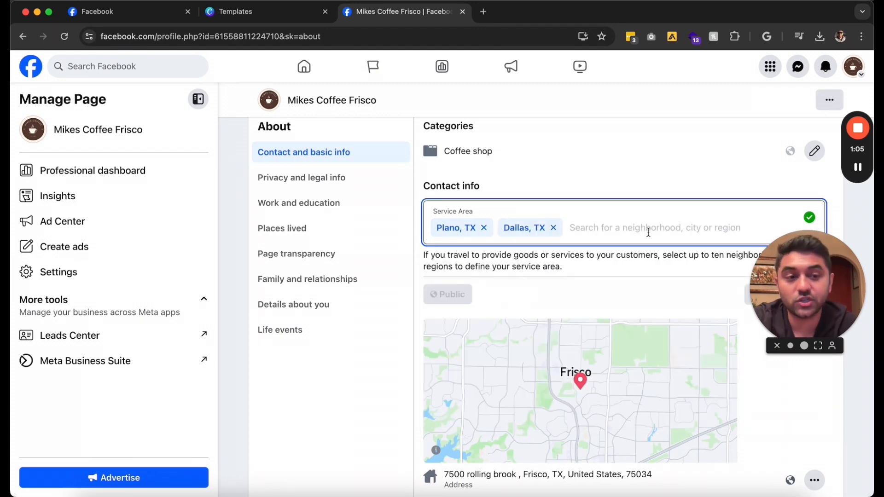
scroll(649, 230, down, 4)
click(808, 131)
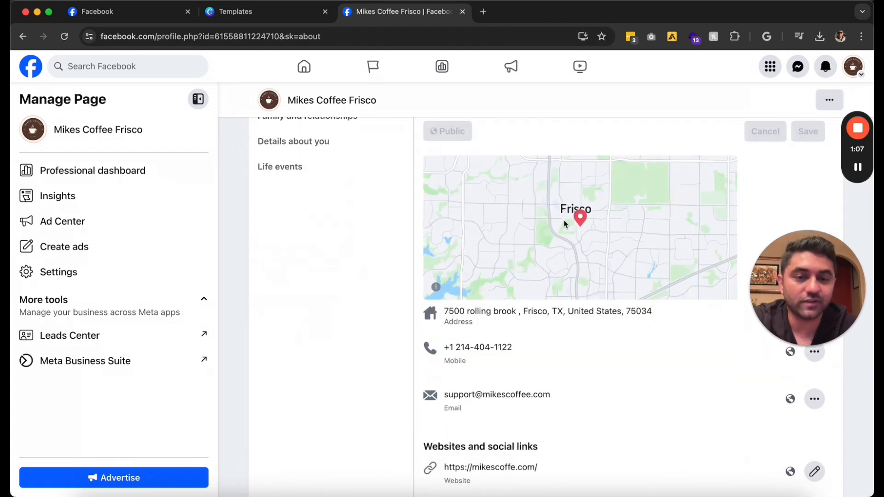
scroll(564, 224, down, 8)
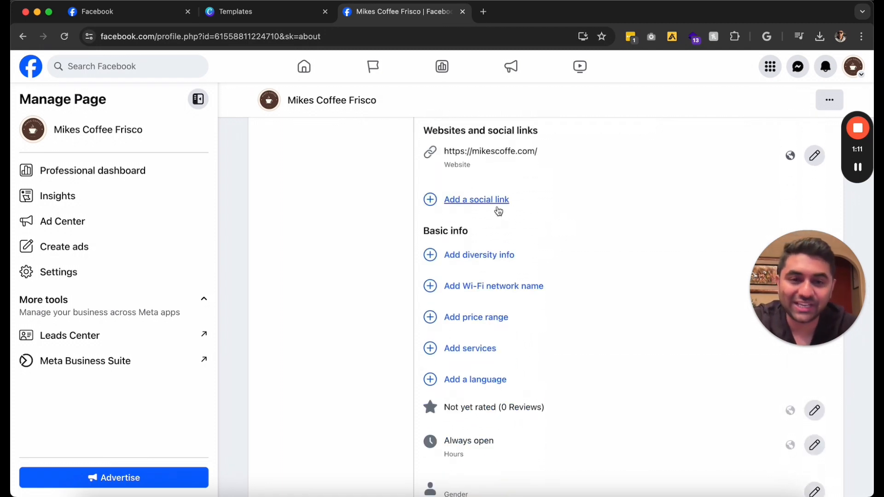
scroll(603, 225, down, 2)
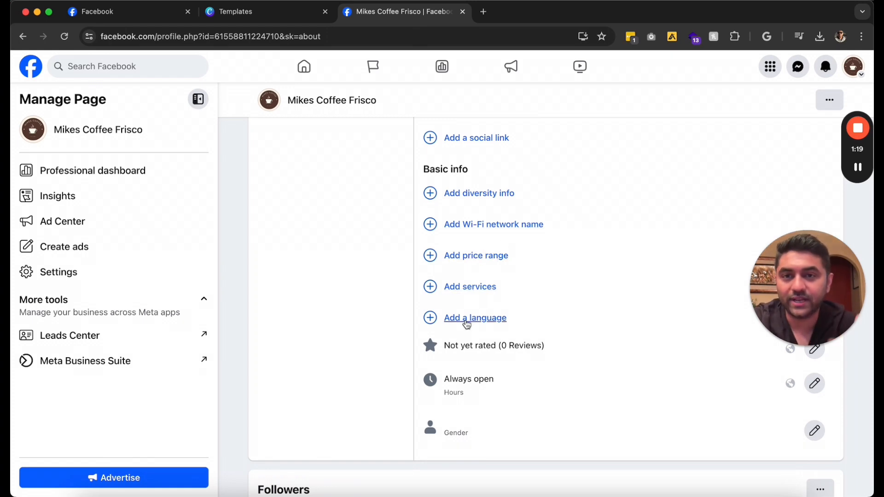
scroll(467, 325, up, 10)
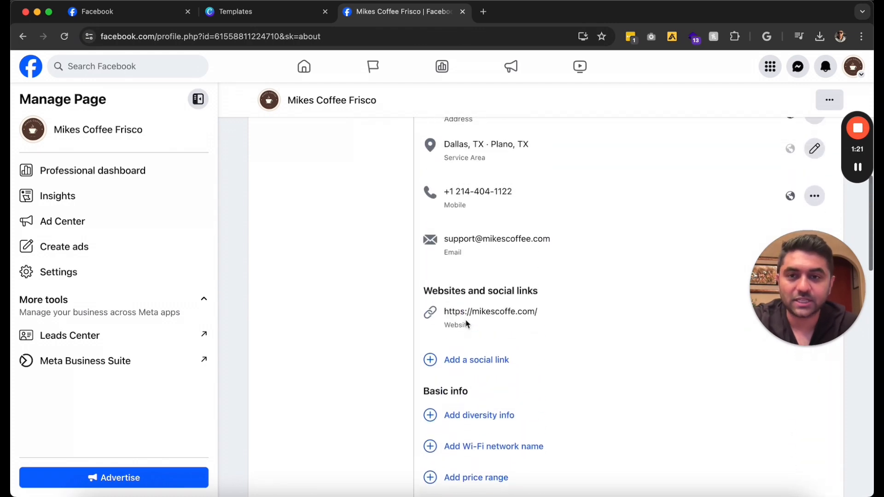
scroll(467, 325, up, 5)
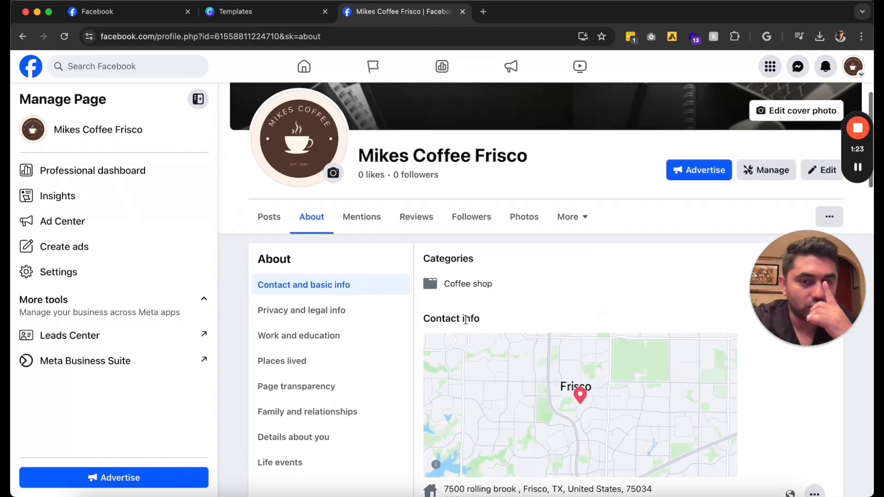
Return to the Posts view, select the Page id in the address bar, and open Settings
click(258, 220)
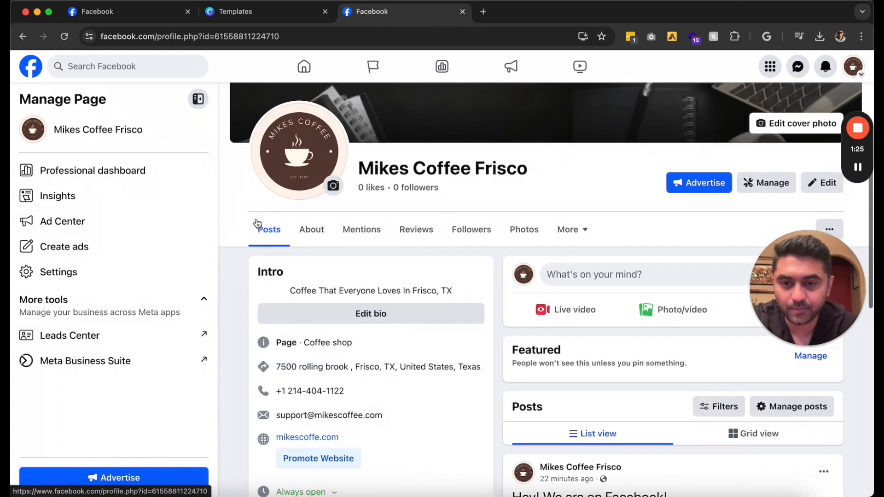
scroll(259, 223, down, 4)
scroll(258, 223, down, 3)
scroll(258, 223, up, 10)
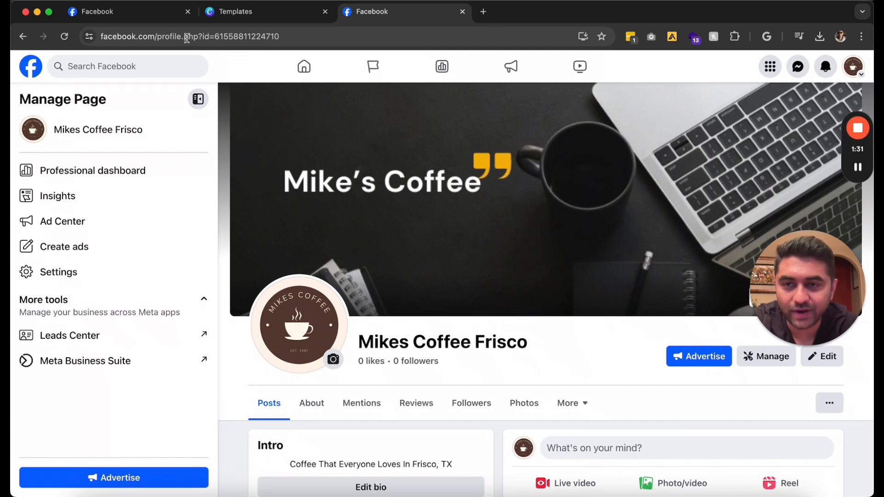
click(197, 37)
double_click(295, 37)
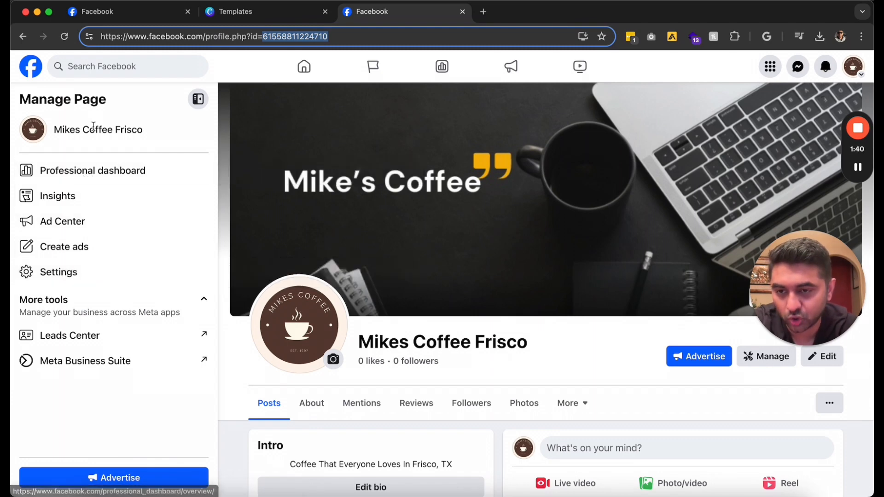
click(77, 276)
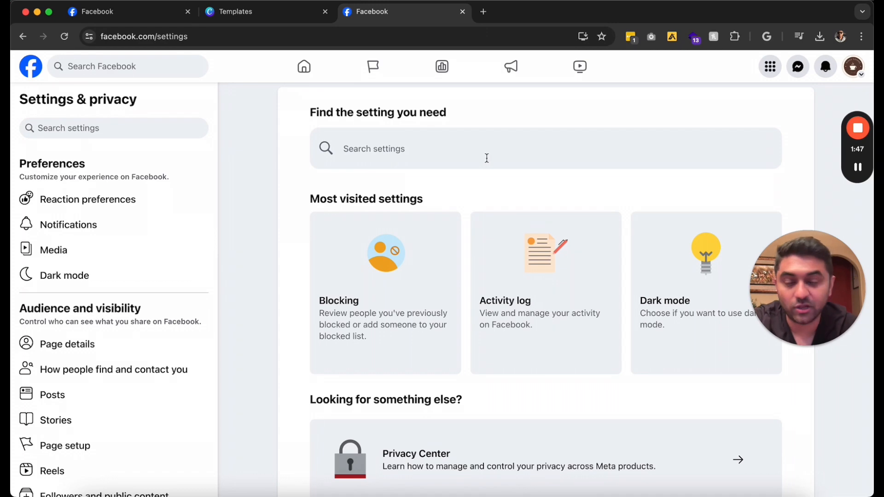
click(721, 257)
click(718, 138)
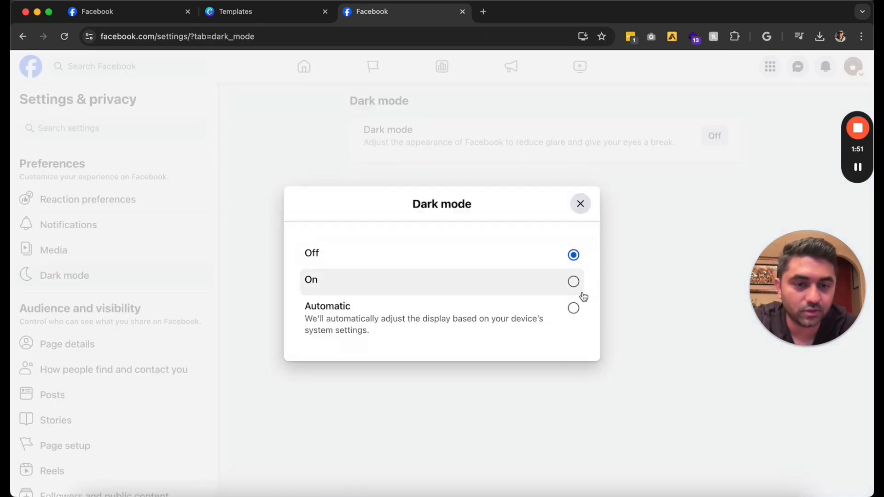
click(574, 281)
click(715, 135)
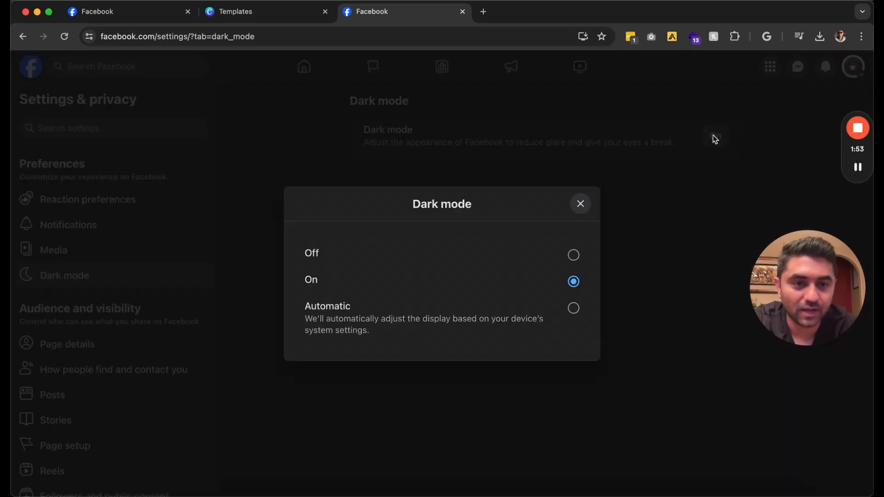
click(556, 254)
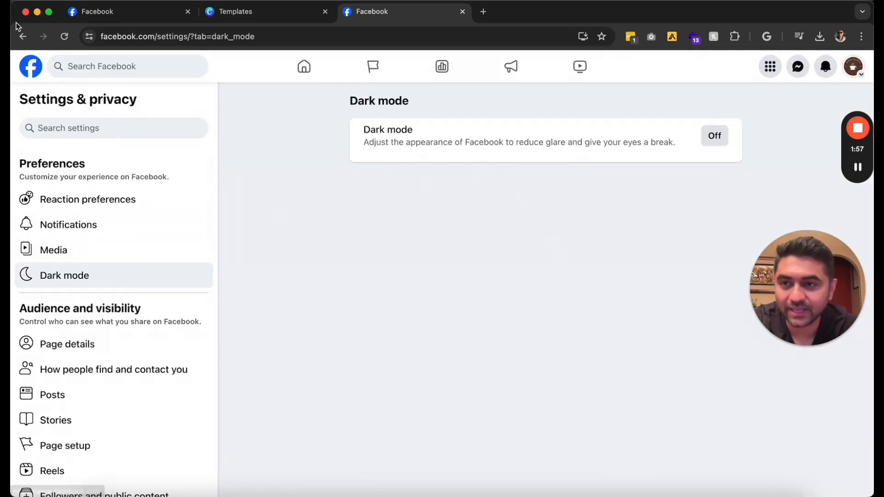
click(22, 36)
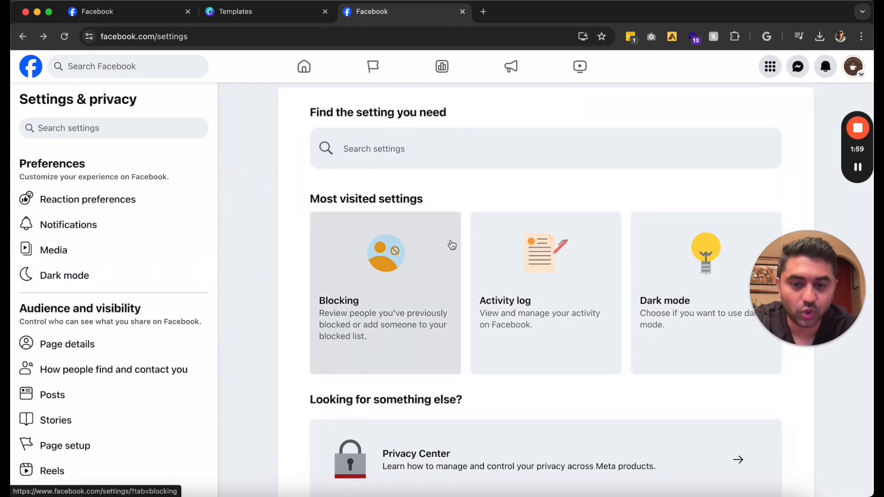
scroll(415, 276, down, 5)
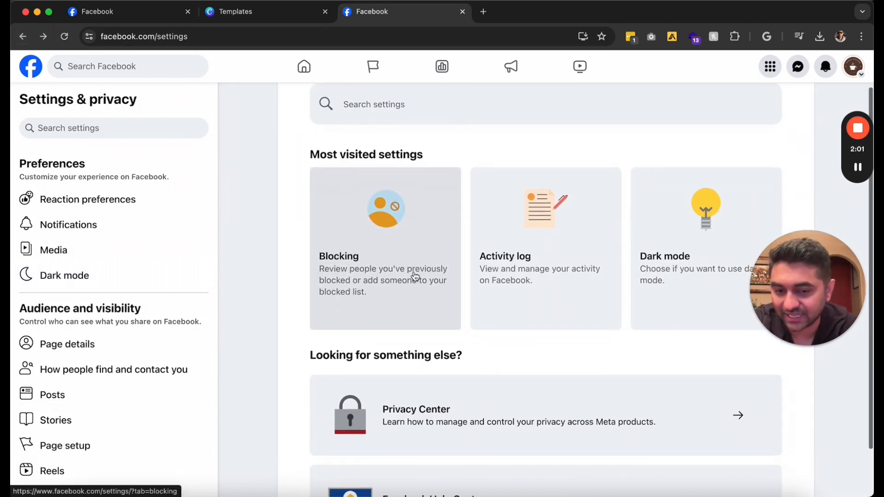
click(514, 212)
scroll(514, 212, down, 3)
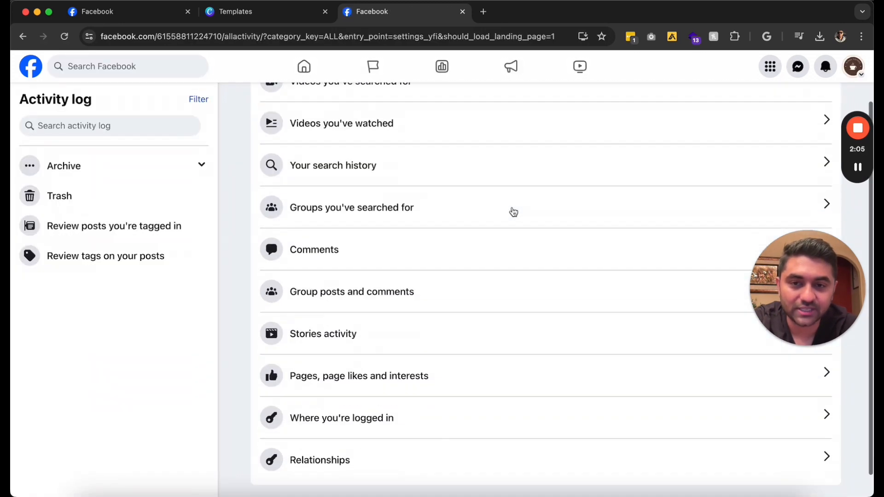
scroll(514, 212, up, 3)
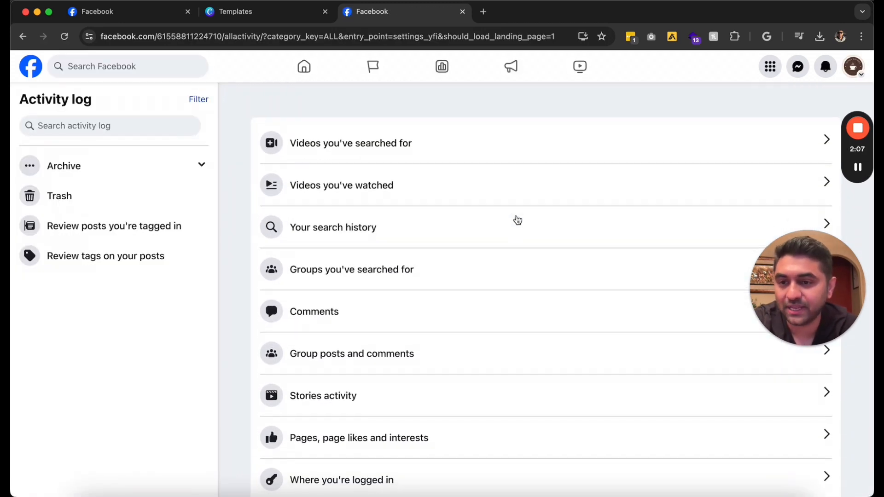
click(22, 37)
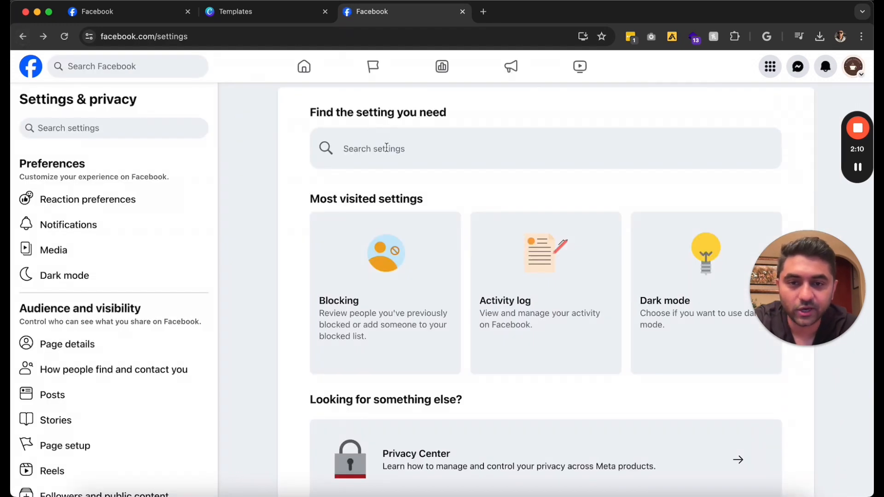
Search settings for 'name' and open the Page's Name setting in a new tab
click(387, 147)
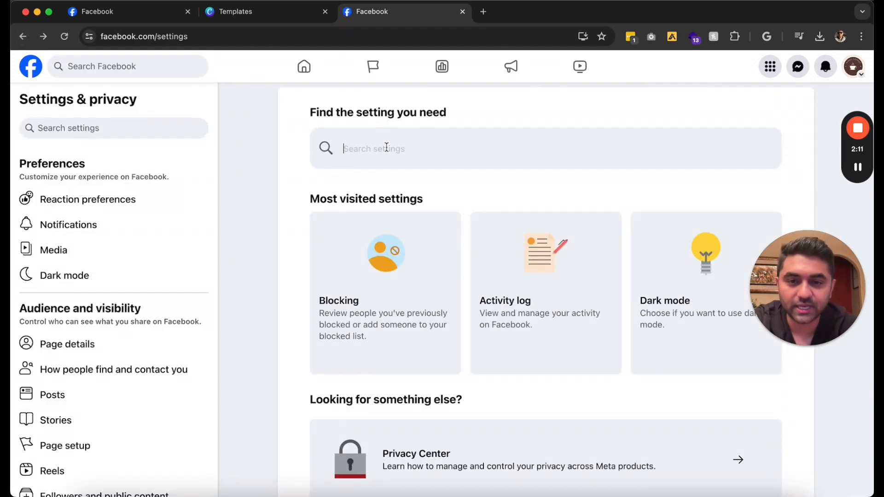
text(name)
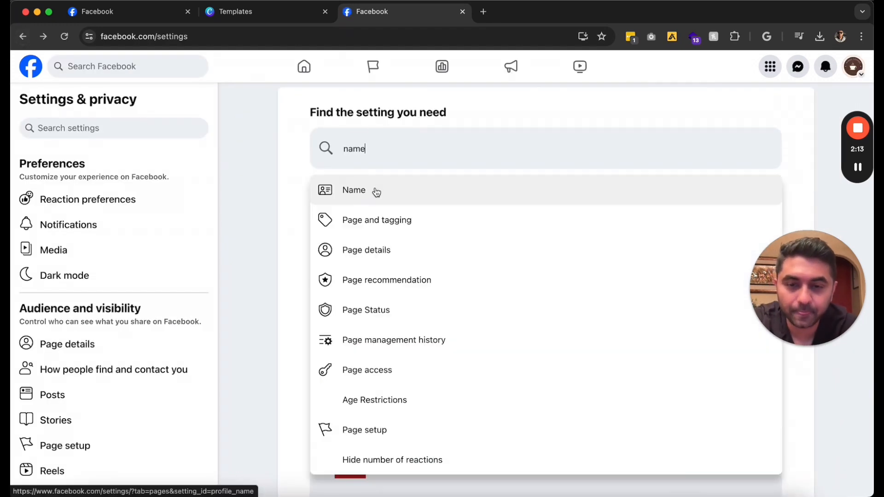
click(376, 190)
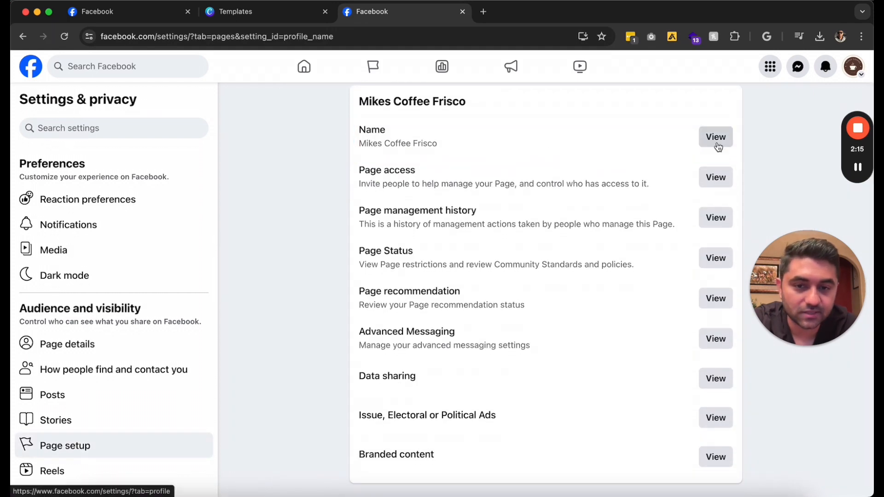
right_click(717, 147)
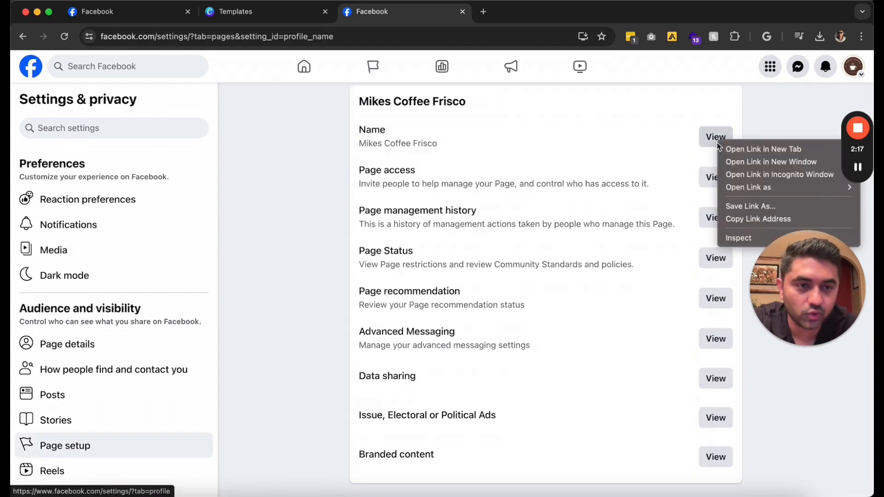
click(729, 147)
click(497, 12)
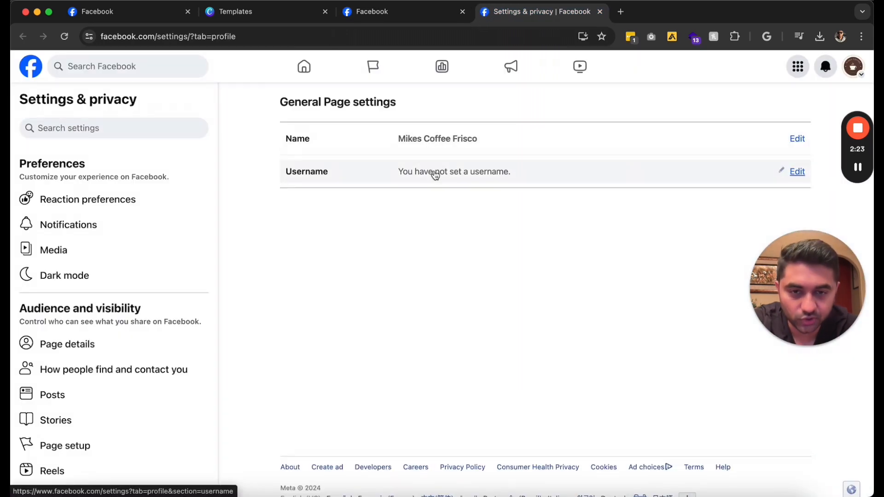
Replace the Page username with 'mikescoffee343' and confirm it is available
click(795, 171)
click(560, 269)
click(536, 233)
key(super+a)
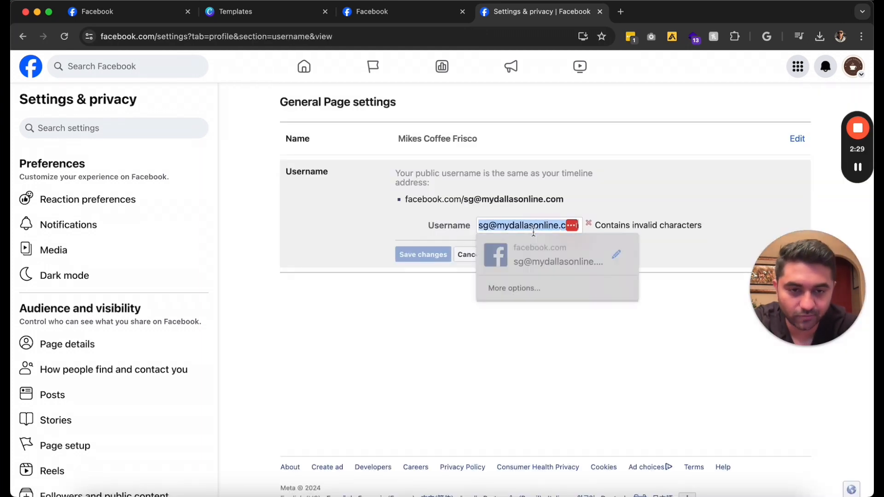
text(cm)
key(BackSpace)
key(BackSpace)
text(mikesc)
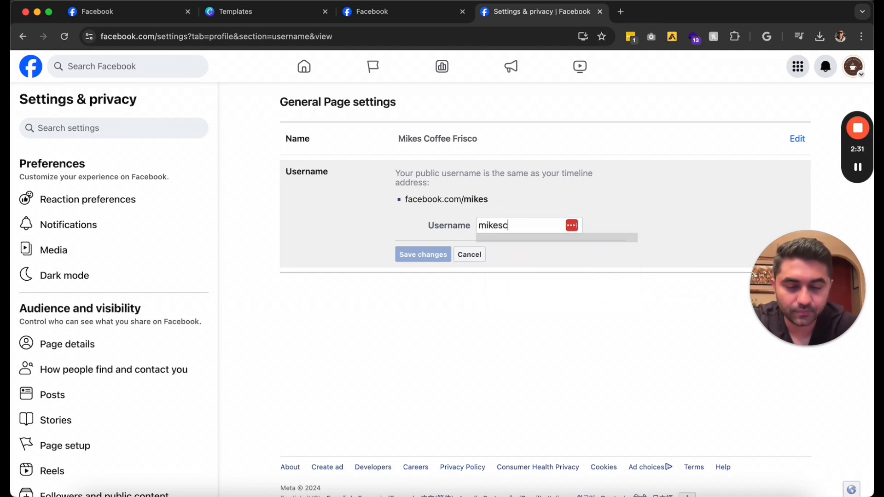
text(offee343)
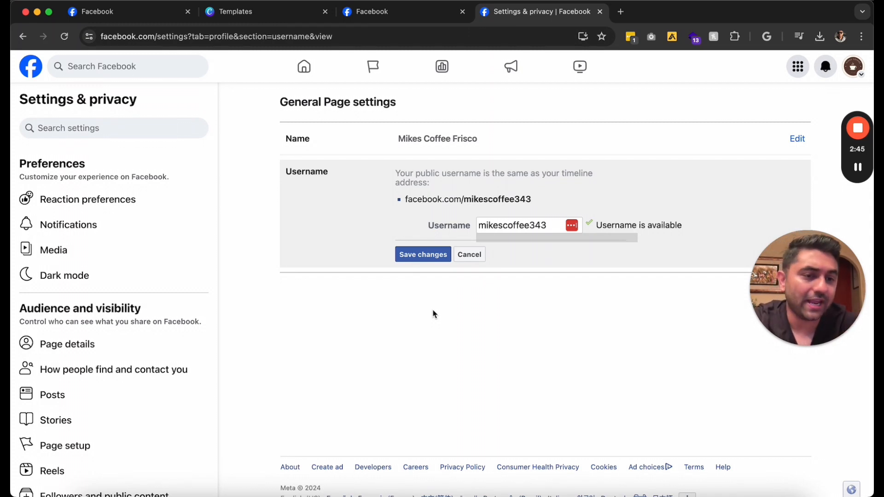
click(396, 15)
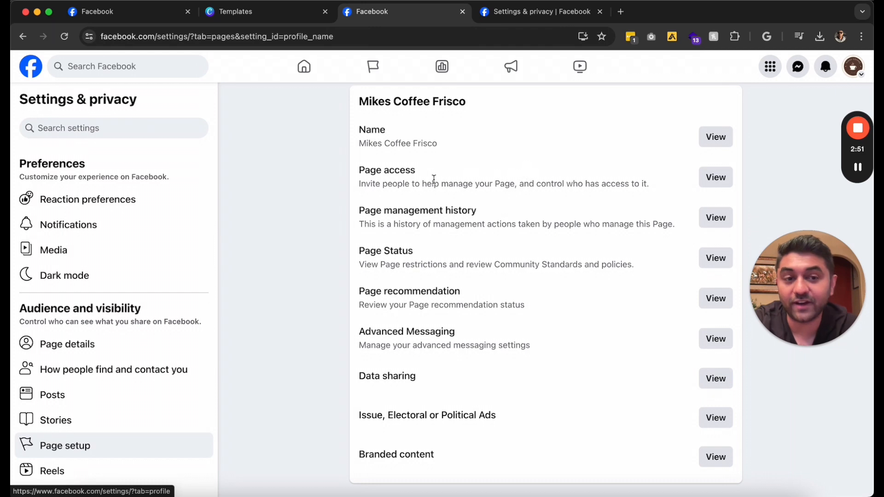
Open the Page access settings in a new tab to see who can manage the Page
right_click(710, 184)
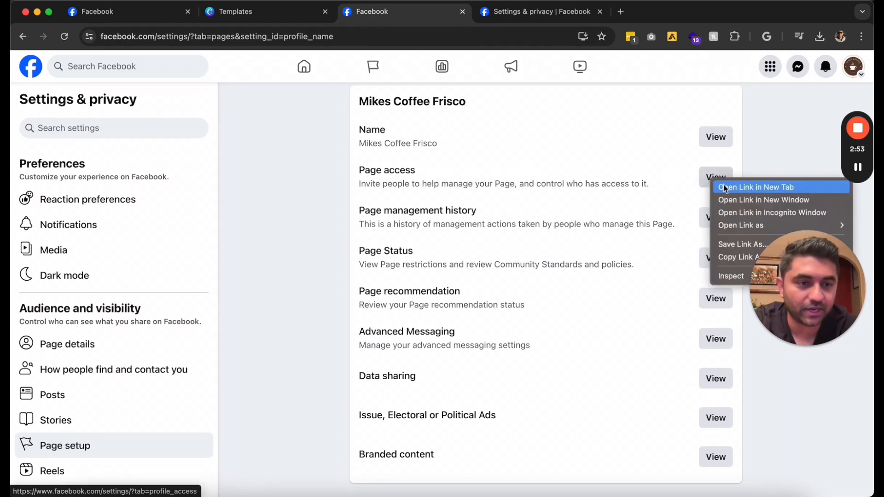
click(725, 186)
drag(656, 17, 523, 16)
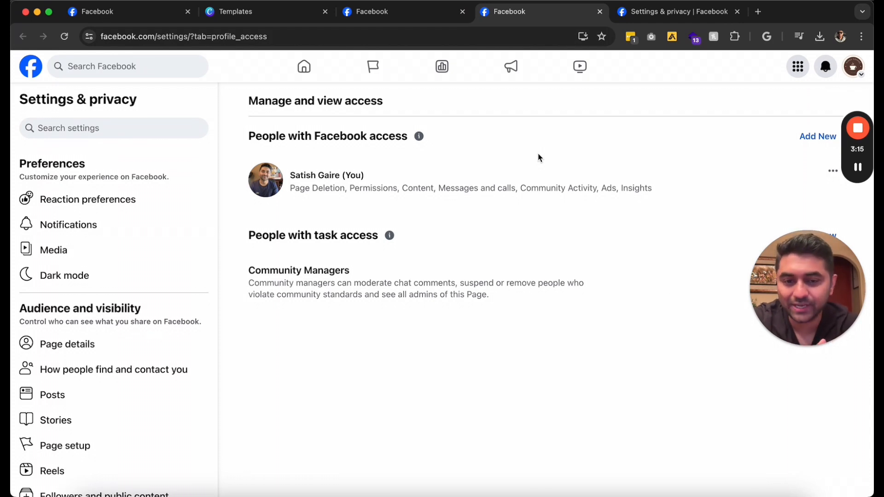
click(421, 11)
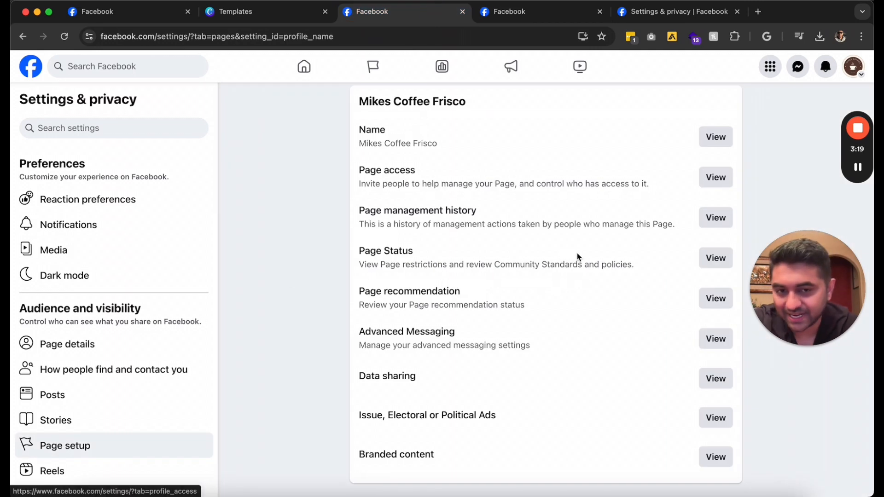
Check that the Page recommendation status reads Recommendable, then return to Page setup
click(716, 298)
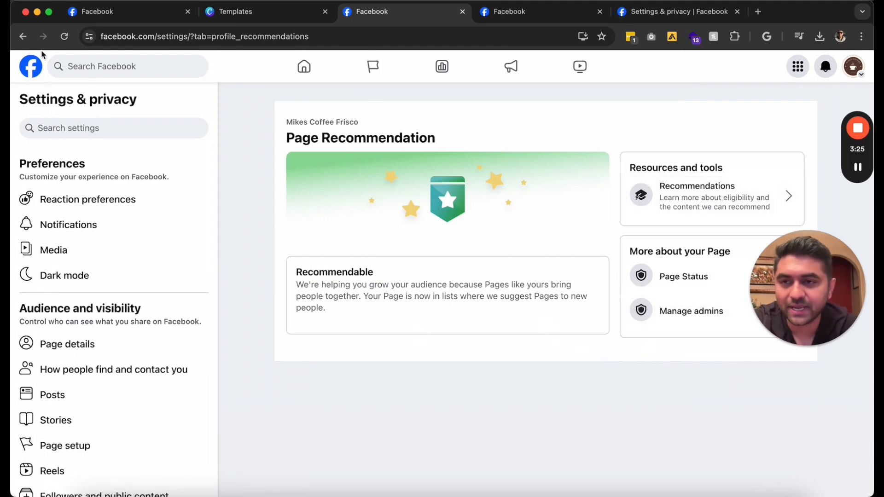
click(23, 37)
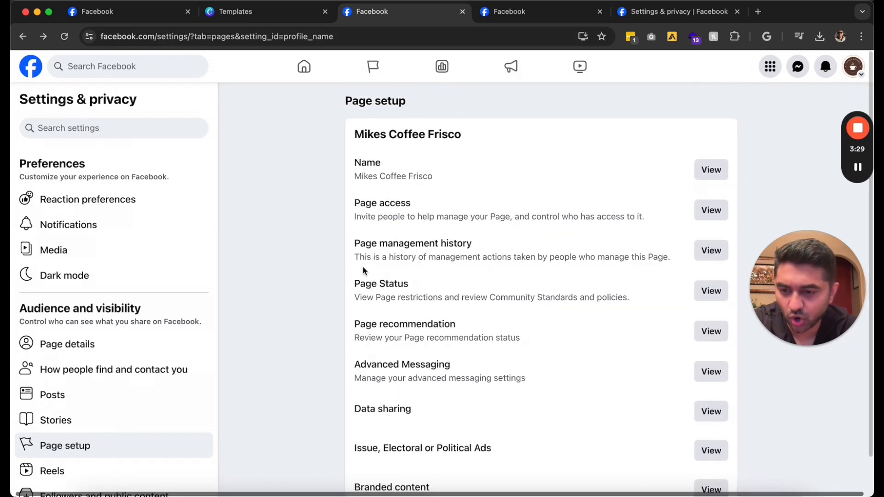
scroll(140, 376, down, 3)
scroll(141, 377, down, 3)
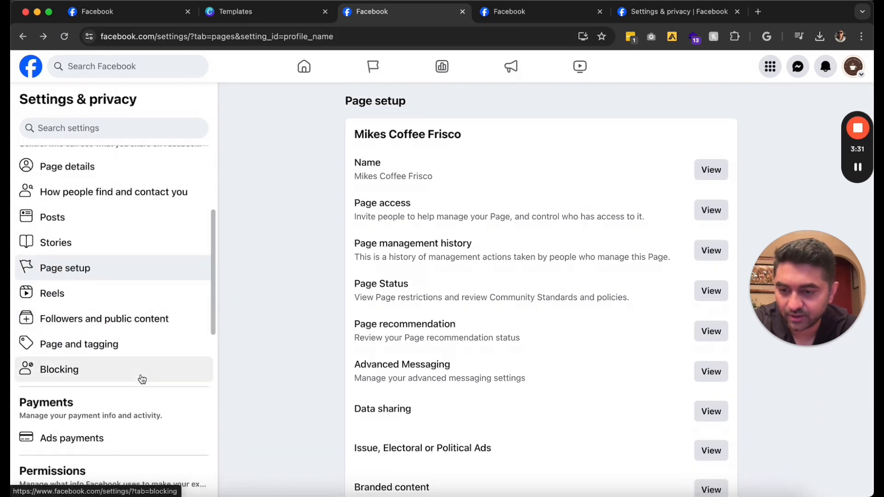
scroll(141, 376, up, 6)
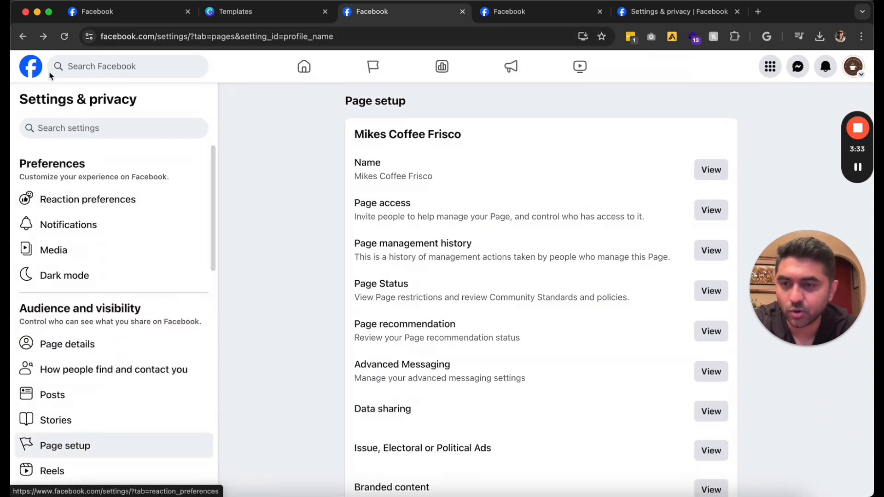
Switch the active profile to the Mikes Coffee Frisco Page
click(858, 70)
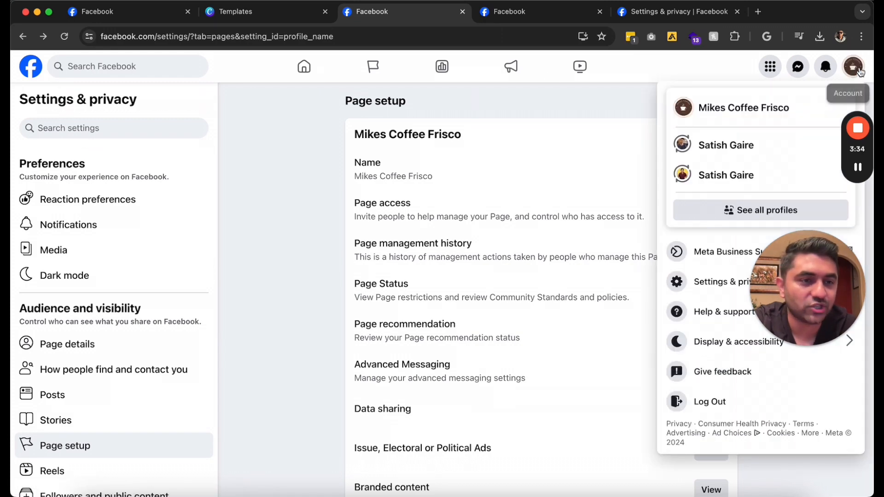
click(763, 99)
scroll(381, 184, down, 5)
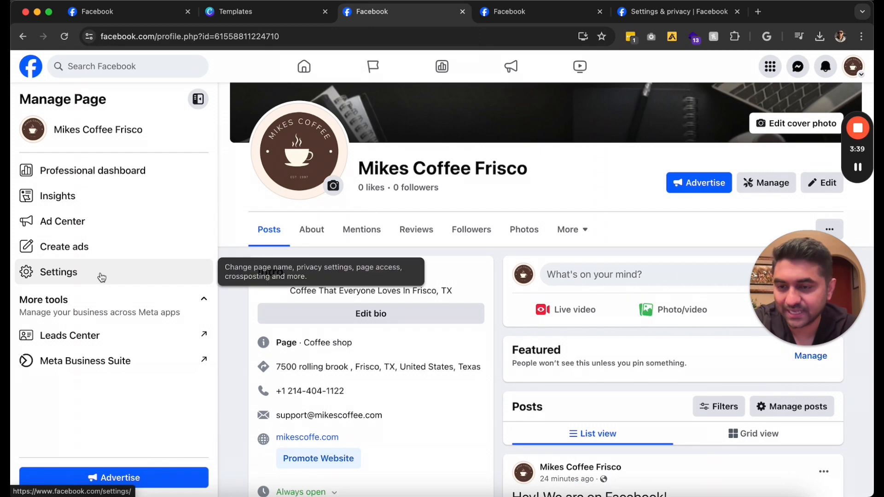
Review the Page's Insights, showing 0 followers and zero reach and engagement
click(111, 198)
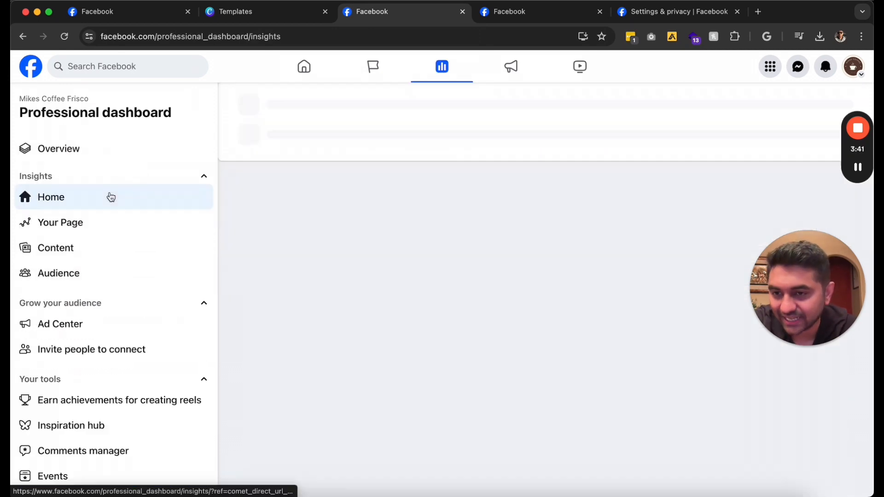
scroll(289, 184, down, 3)
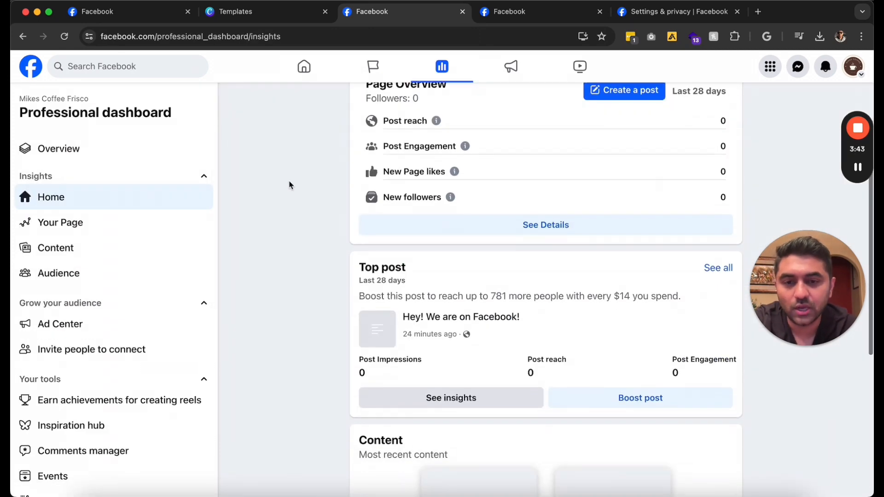
scroll(289, 184, up, 2)
scroll(290, 184, up, 1)
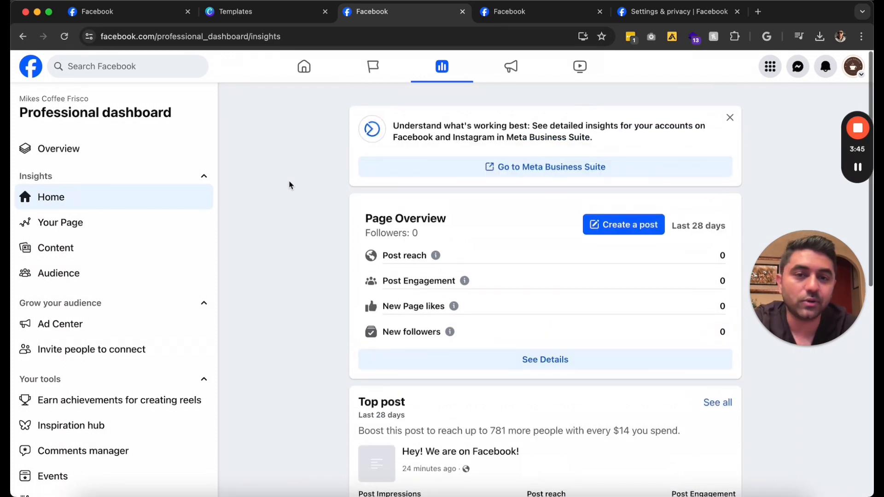
scroll(289, 185, down, 2)
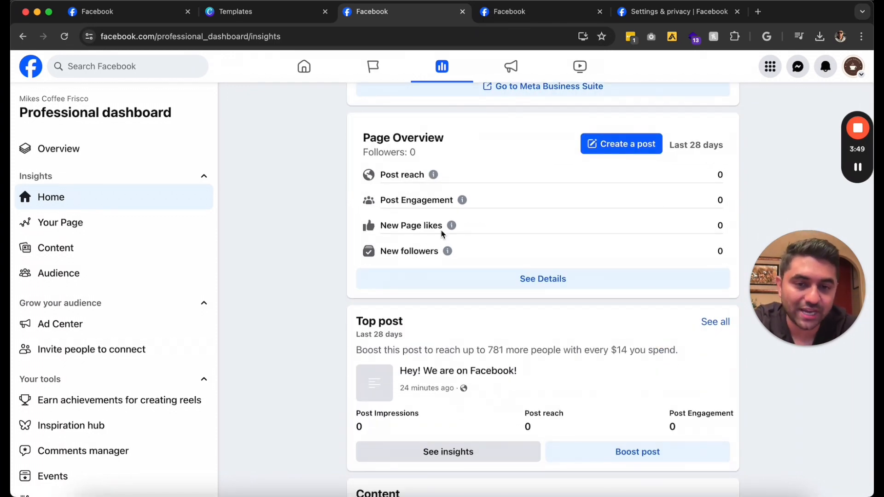
scroll(382, 236, down, 2)
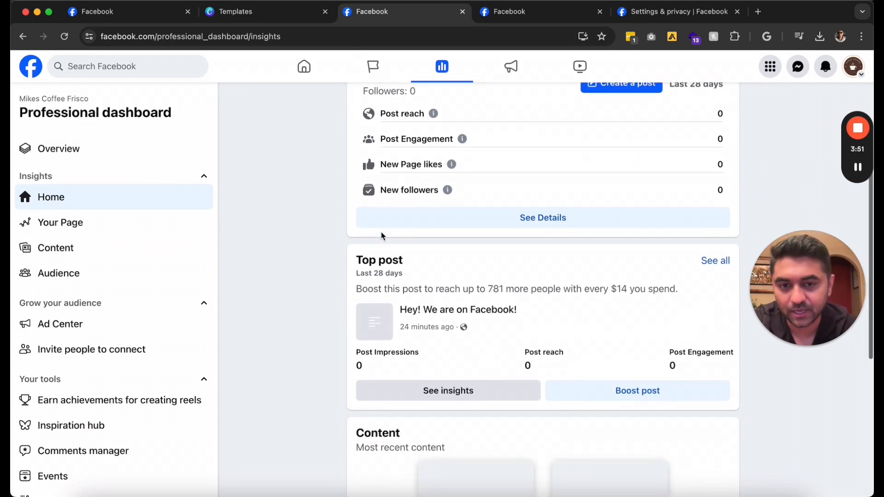
scroll(381, 233, down, 1)
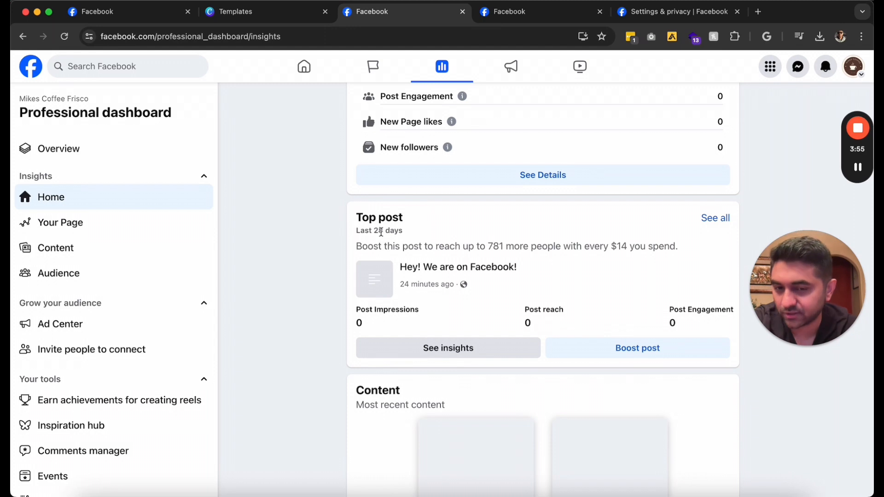
scroll(381, 232, down, 2)
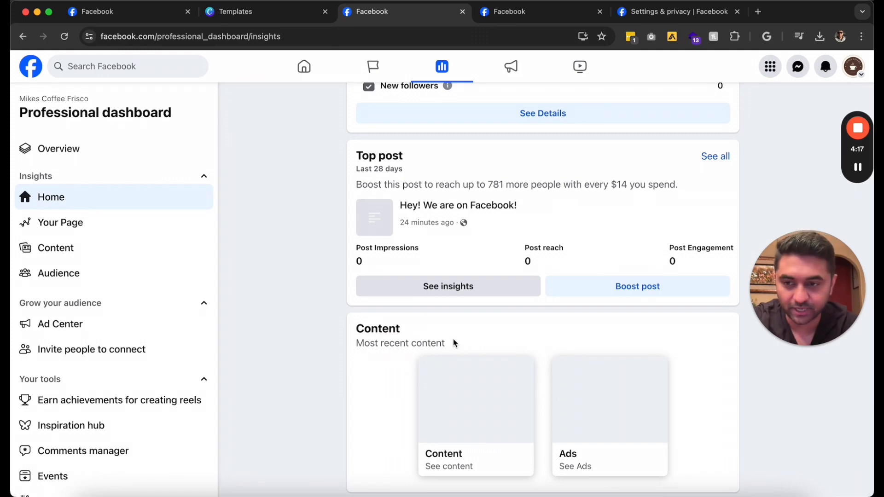
scroll(345, 235, up, 5)
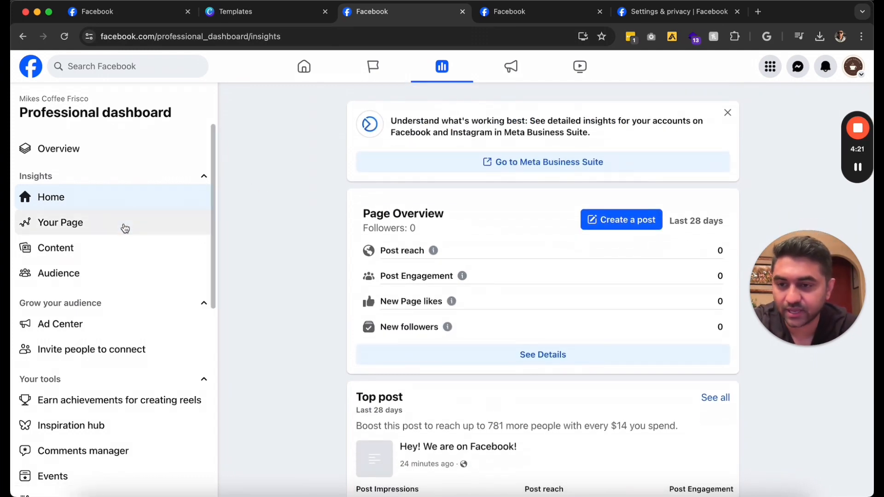
Check the Page's discovery, Content and Audience insights, which need 100 followers
click(125, 228)
scroll(373, 179, down, 2)
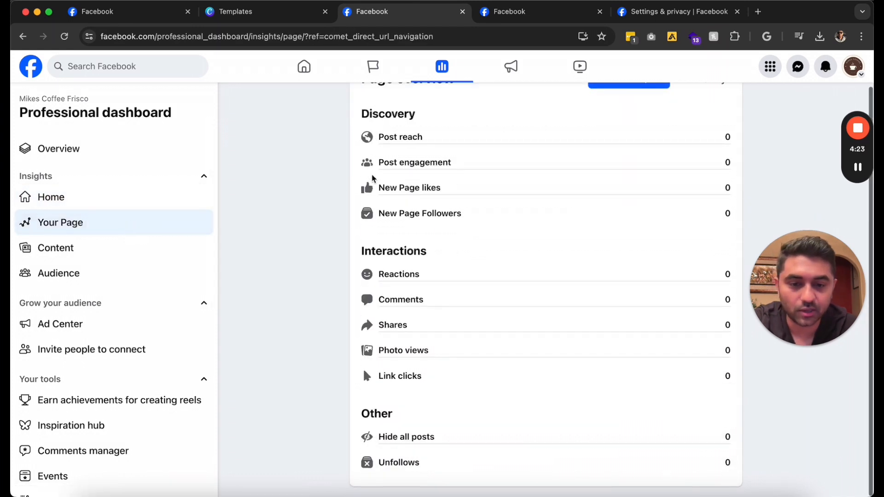
click(115, 250)
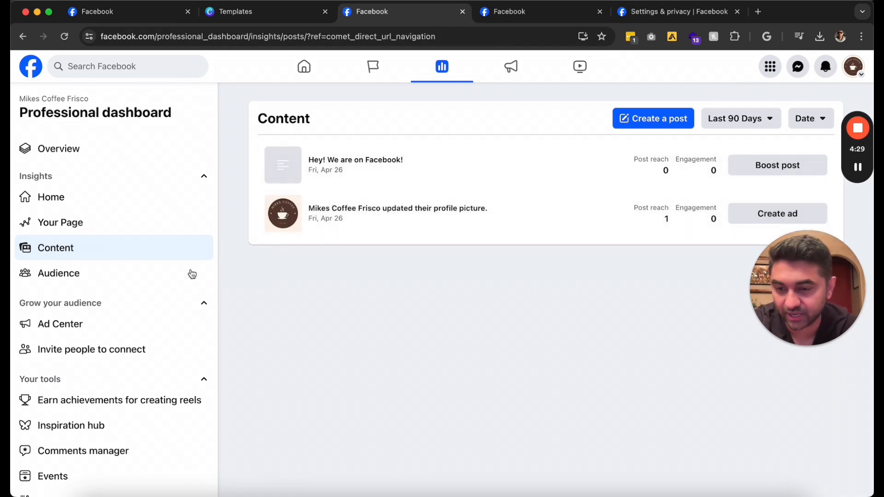
click(140, 279)
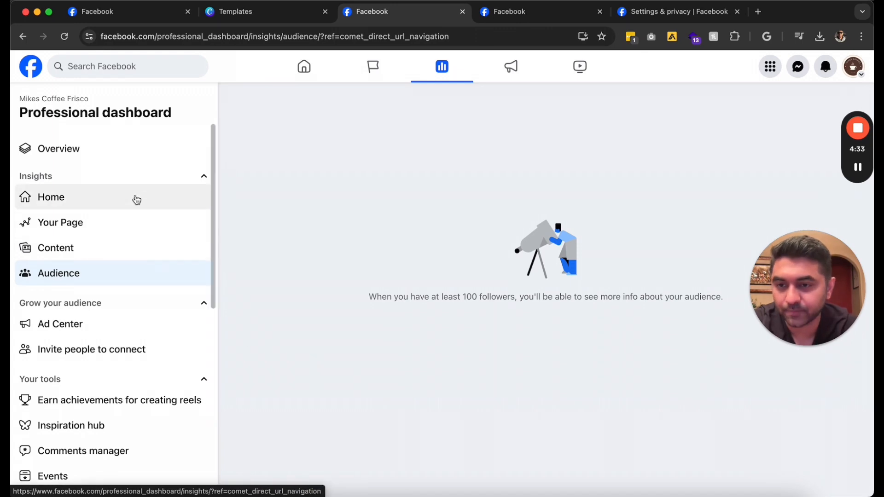
Return to the dashboard overview, then switch back to the Mikes Coffee Frisco Page
click(64, 157)
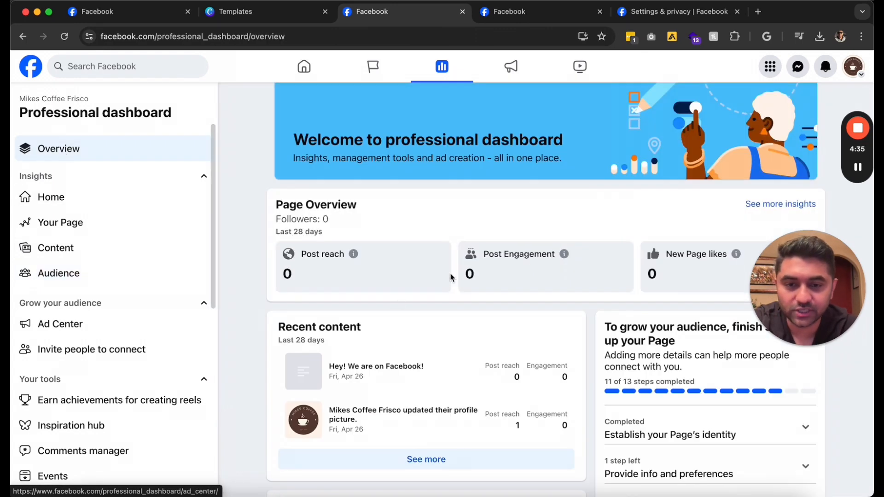
scroll(434, 229, down, 7)
scroll(434, 229, up, 7)
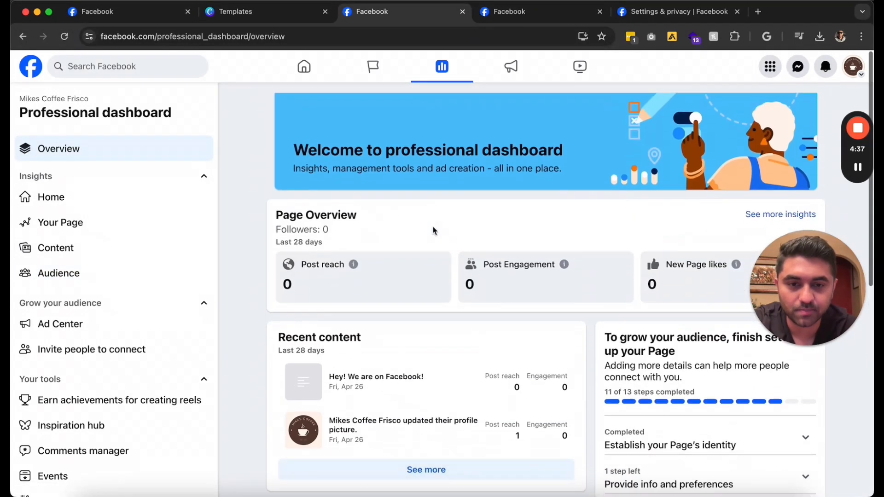
click(854, 66)
click(727, 124)
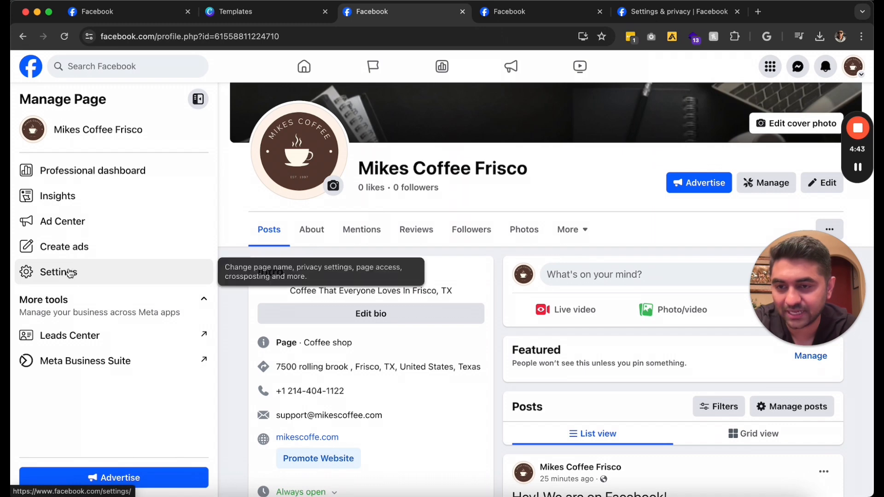
click(113, 177)
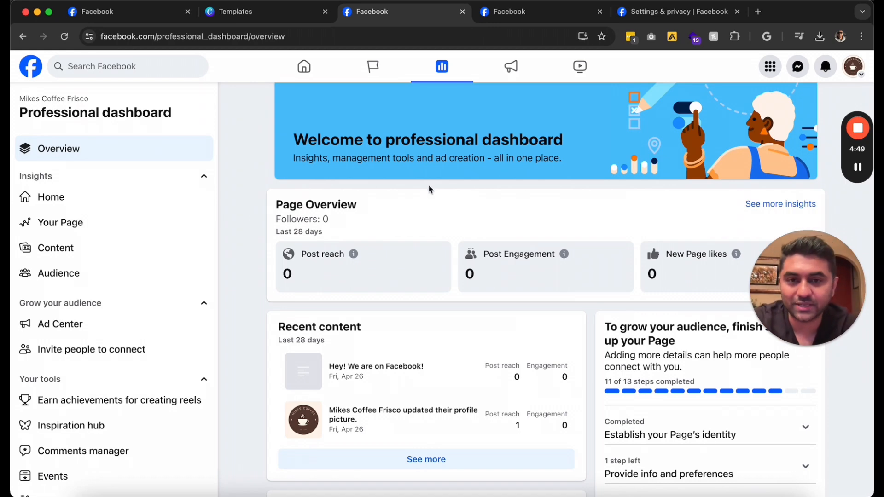
scroll(429, 189, down, 10)
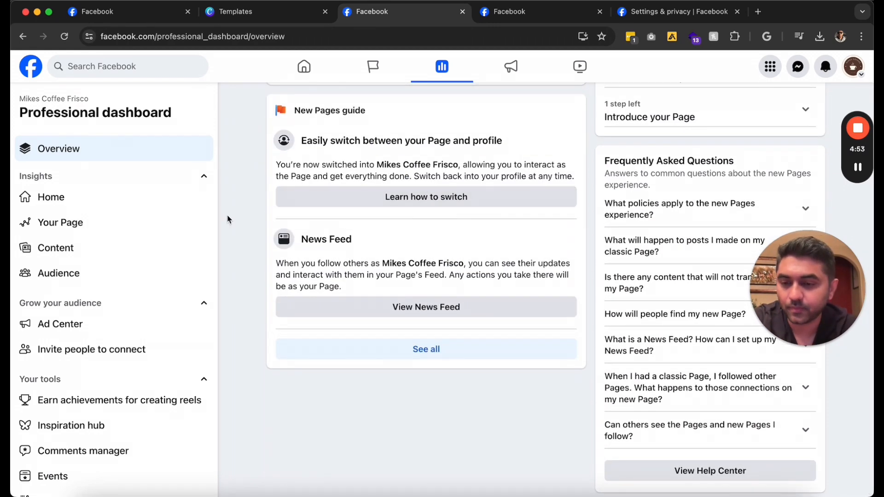
click(62, 223)
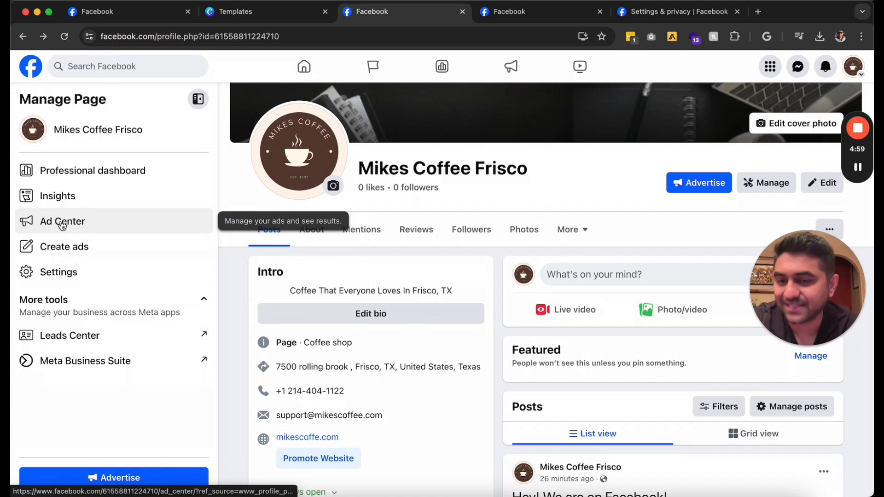
click(62, 225)
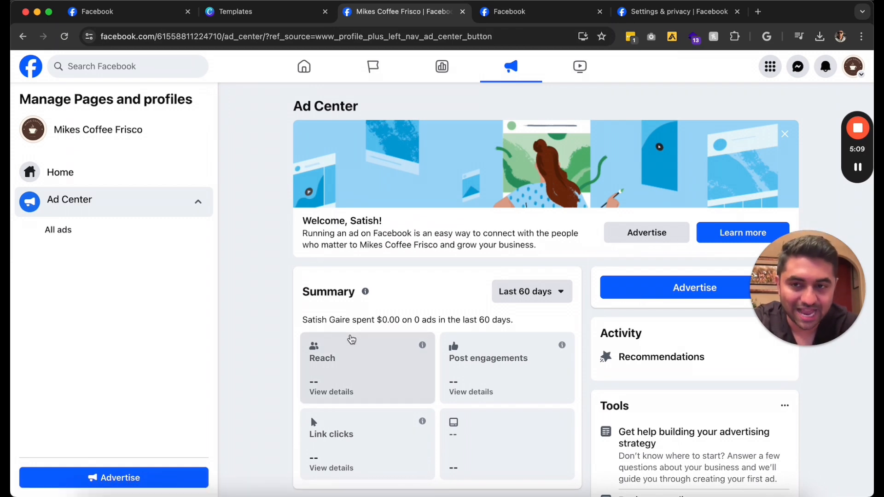
click(23, 36)
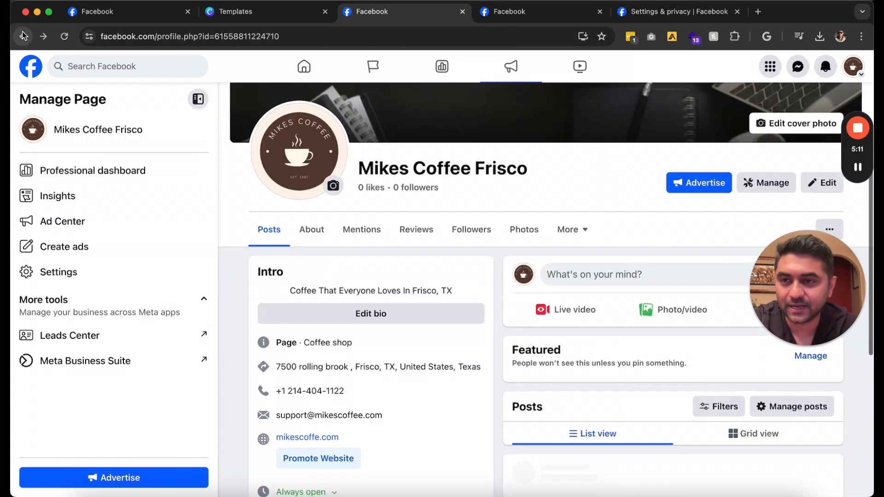